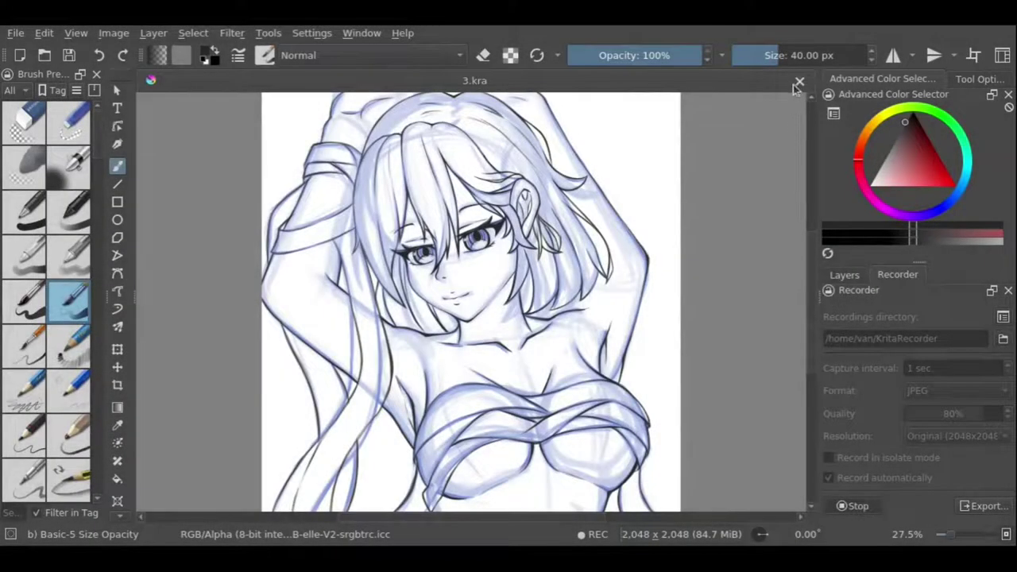
Show the Layers list in the right dock so the sketch layer can be hidden.
click(844, 275)
Hide the blue sketch and create a paint layer inside a new group named 'skin'.
click(830, 458)
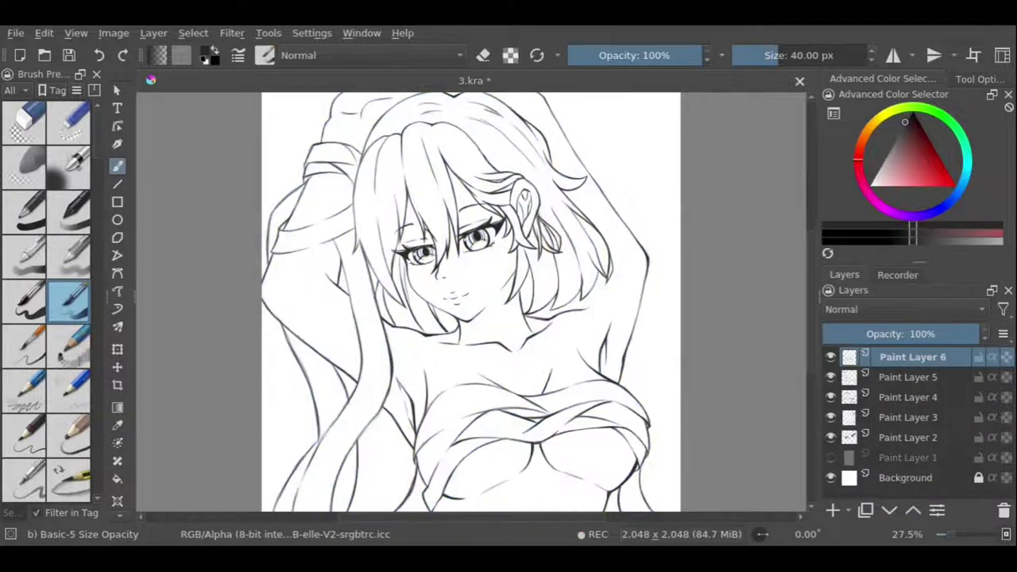
click(906, 458)
key(ctrl+g)
double_click(894, 457)
text(skin)
key(Return)
click(24, 210)
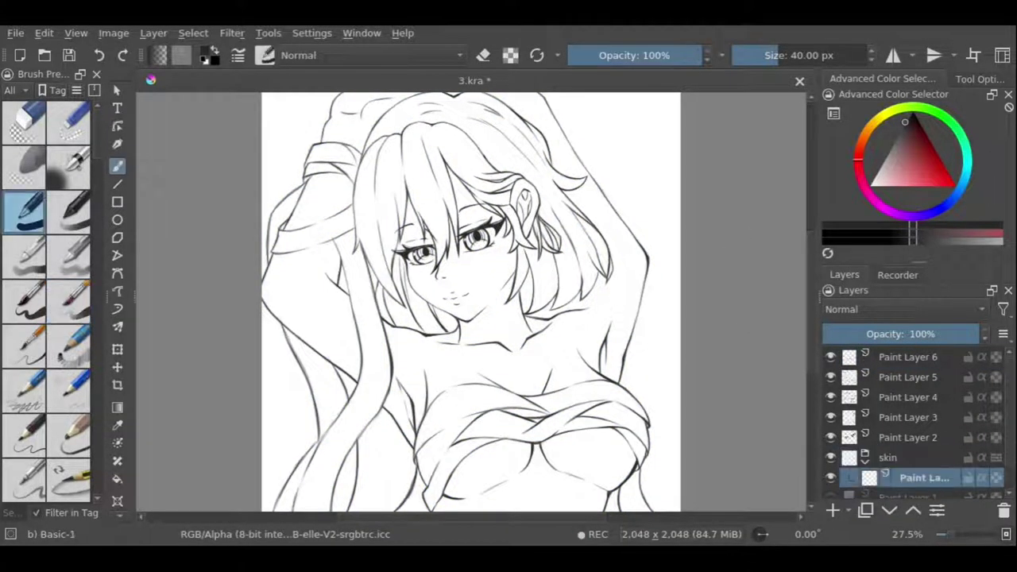
click(866, 141)
Paint flat peach over the face, neck, ear, shoulders, chest and raised right arm.
mouse_move(409, 206)
mouse_down()
mouse_move(417, 302)
mouse_move(457, 333)
mouse_up()
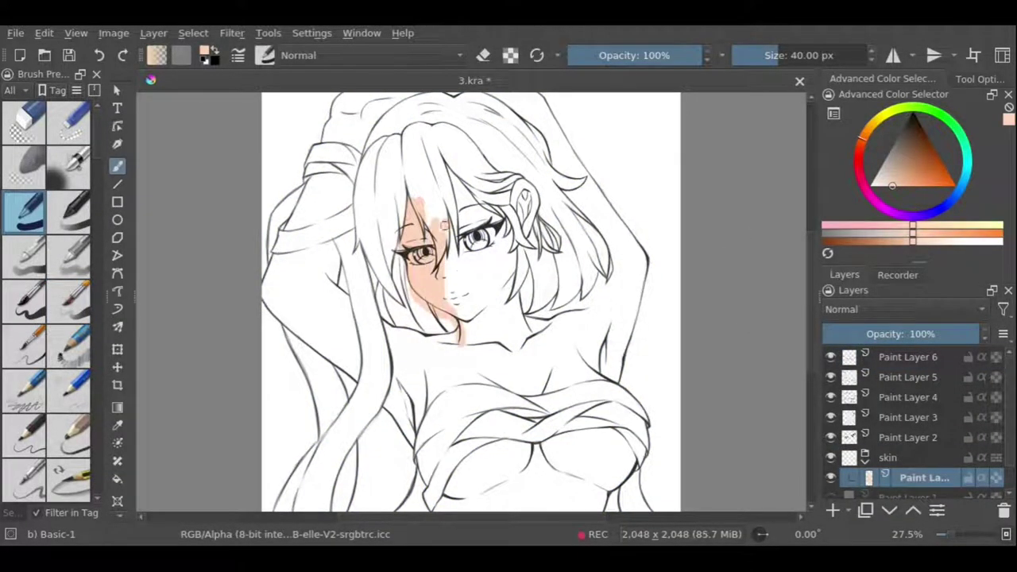
drag(508, 179, 528, 231)
drag(433, 151, 477, 270)
mouse_move(445, 175)
mouse_down()
mouse_move(509, 318)
mouse_move(333, 358)
mouse_move(465, 421)
mouse_move(523, 341)
mouse_up()
drag(511, 108, 635, 270)
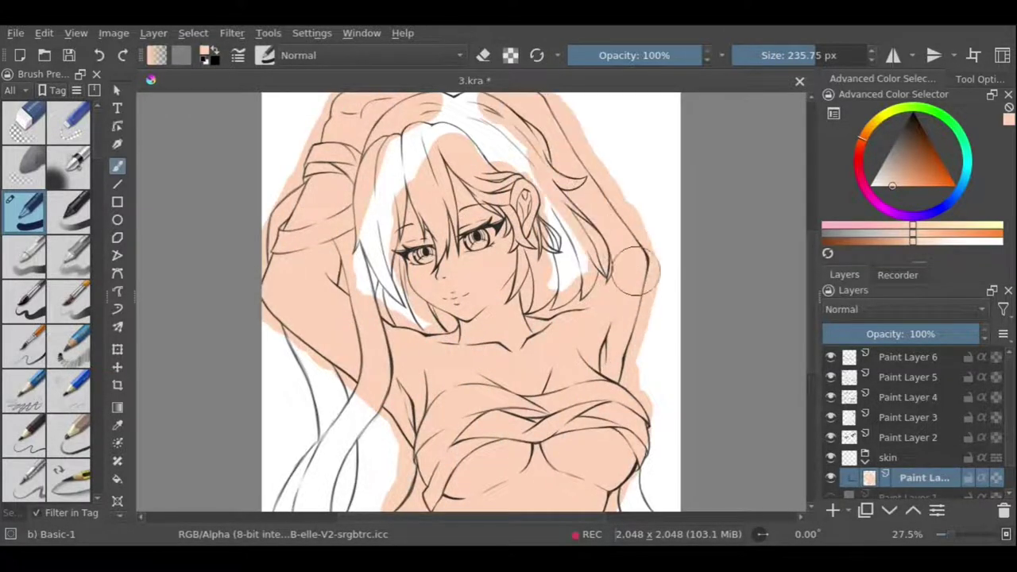
Erase peach paint spilling outside the arm outlines and past the chin.
key(e)
scroll(444, 254, up, 4)
mouse_move(374, 175)
mouse_down()
mouse_move(336, 246)
mouse_move(358, 280)
mouse_up()
scroll(358, 279, down, 3)
mouse_move(381, 206)
mouse_down()
mouse_move(356, 254)
mouse_move(334, 373)
mouse_up()
scroll(273, 288, down, 3)
mouse_move(272, 288)
mouse_down()
mouse_move(415, 404)
mouse_move(482, 363)
mouse_move(402, 421)
mouse_up()
scroll(416, 404, down, 3)
scroll(445, 371, down, 3)
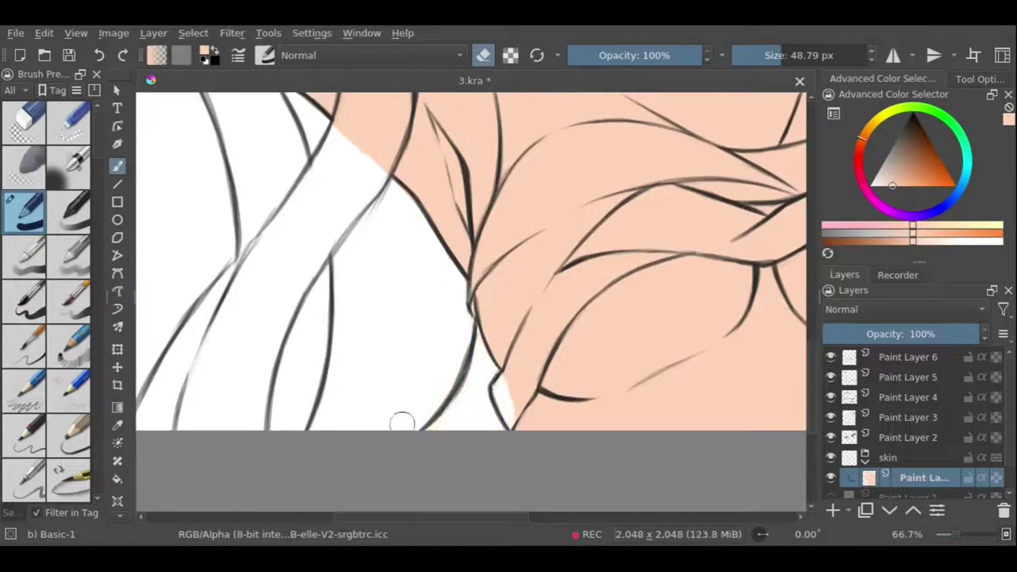
scroll(402, 421, down, 3)
drag(540, 239, 471, 351)
scroll(501, 181, up, 3)
drag(502, 182, 515, 261)
scroll(515, 262, up, 3)
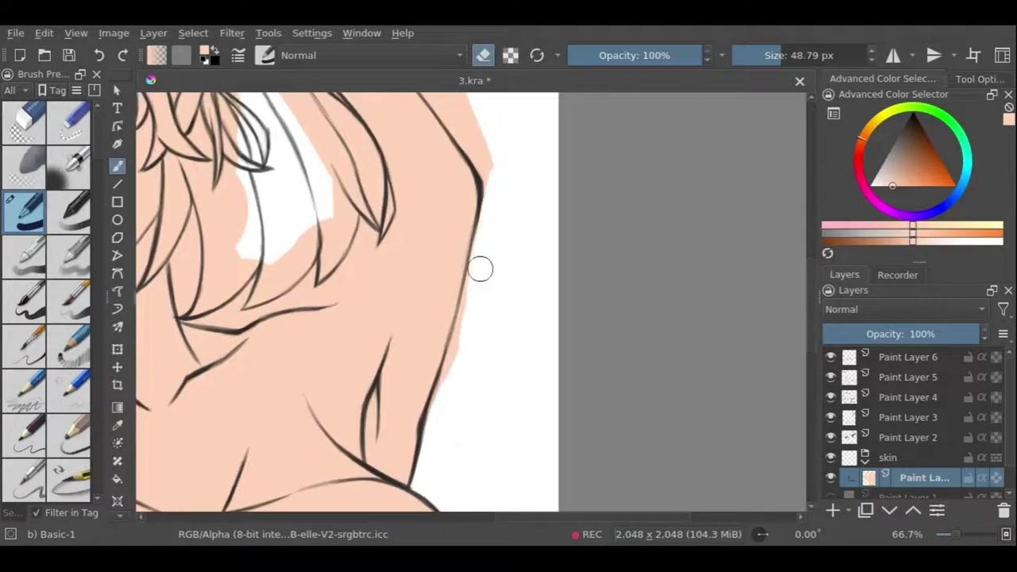
scroll(479, 267, up, 3)
mouse_move(367, 142)
mouse_down()
mouse_move(436, 195)
mouse_move(484, 334)
mouse_up()
scroll(474, 281, down, 2)
drag(474, 281, 560, 437)
scroll(538, 209, down, 5)
scroll(272, 273, up, 4)
scroll(274, 254, down, 1)
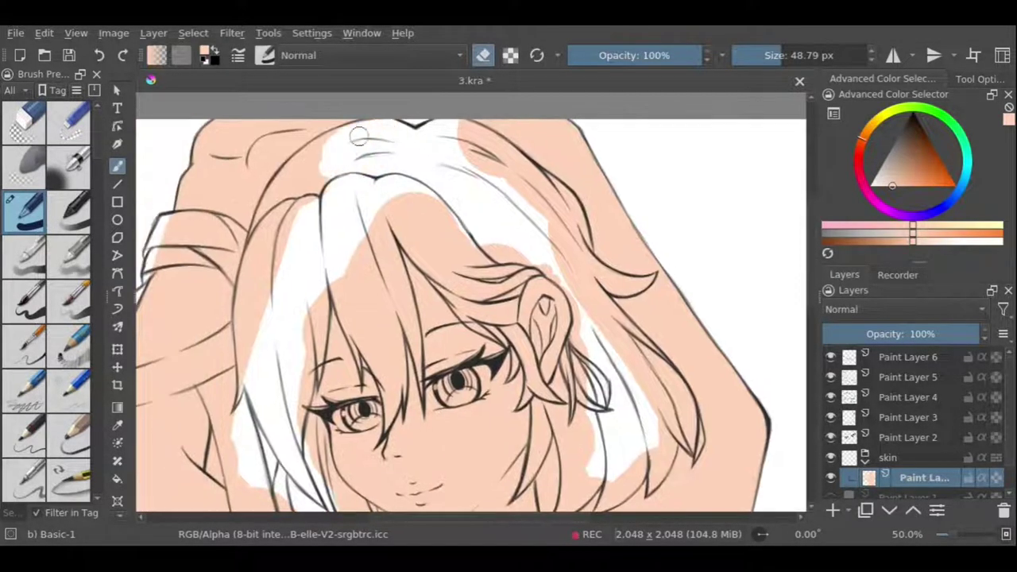
Erase the skin colour covering the hair and along the hair and face edges.
mouse_move(318, 175)
mouse_down()
mouse_move(274, 248)
mouse_move(250, 334)
mouse_move(370, 385)
mouse_up()
scroll(277, 310, down, 1)
scroll(277, 311, down, 3)
drag(369, 120, 359, 181)
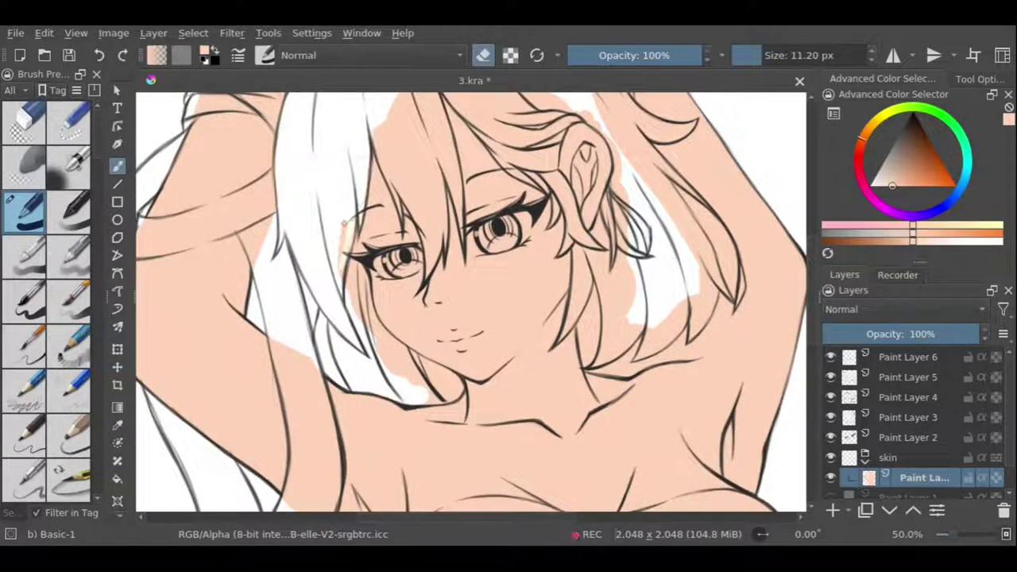
key(1)
drag(254, 254, 305, 373)
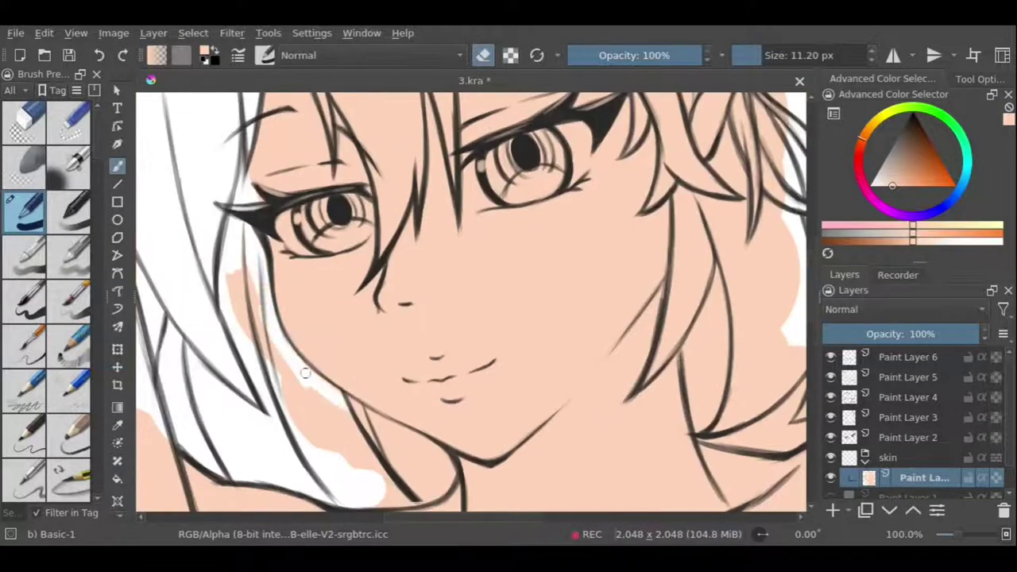
drag(375, 419, 433, 457)
drag(254, 262, 333, 444)
scroll(398, 374, down, 3)
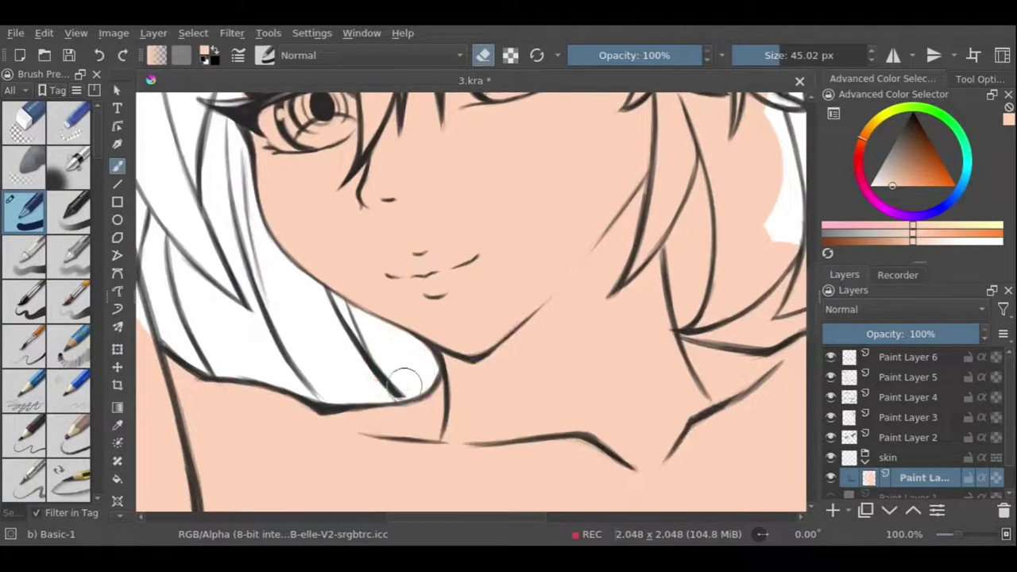
scroll(520, 263, up, 5)
mouse_move(350, 135)
mouse_down()
mouse_move(345, 233)
mouse_move(374, 350)
mouse_up()
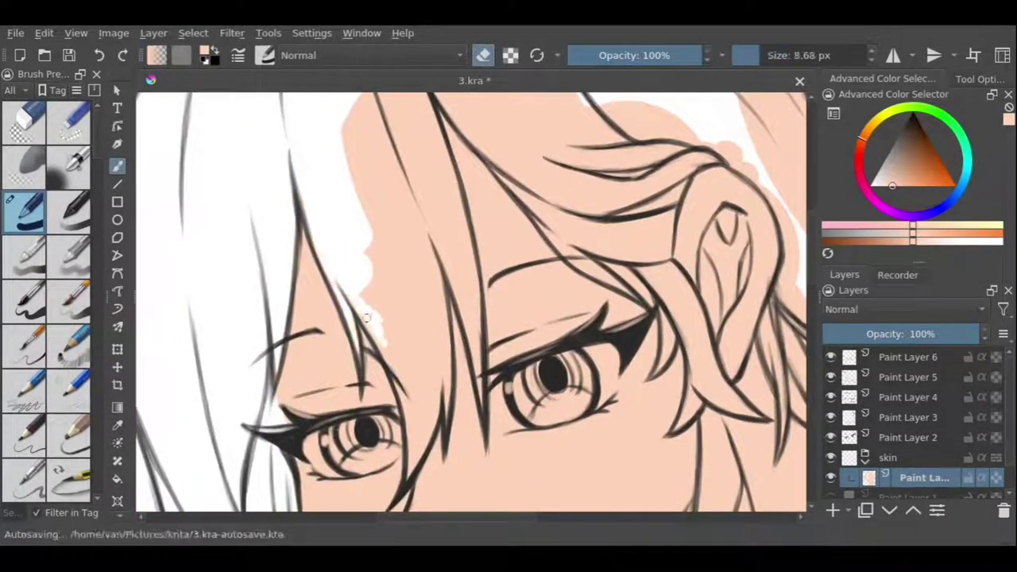
mouse_move(405, 286)
mouse_down()
mouse_move(420, 334)
mouse_move(429, 230)
mouse_up()
scroll(421, 318, up, 3)
drag(433, 294, 469, 183)
scroll(453, 278, down, 1)
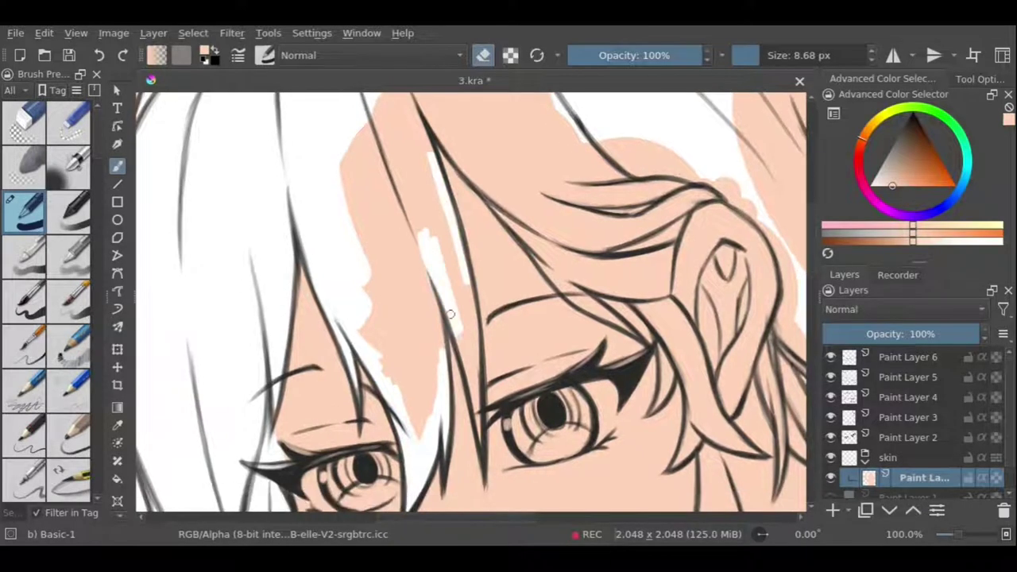
drag(433, 361, 445, 282)
mouse_move(457, 270)
mouse_down()
mouse_move(473, 360)
mouse_move(436, 381)
mouse_up()
scroll(436, 381, up, 3)
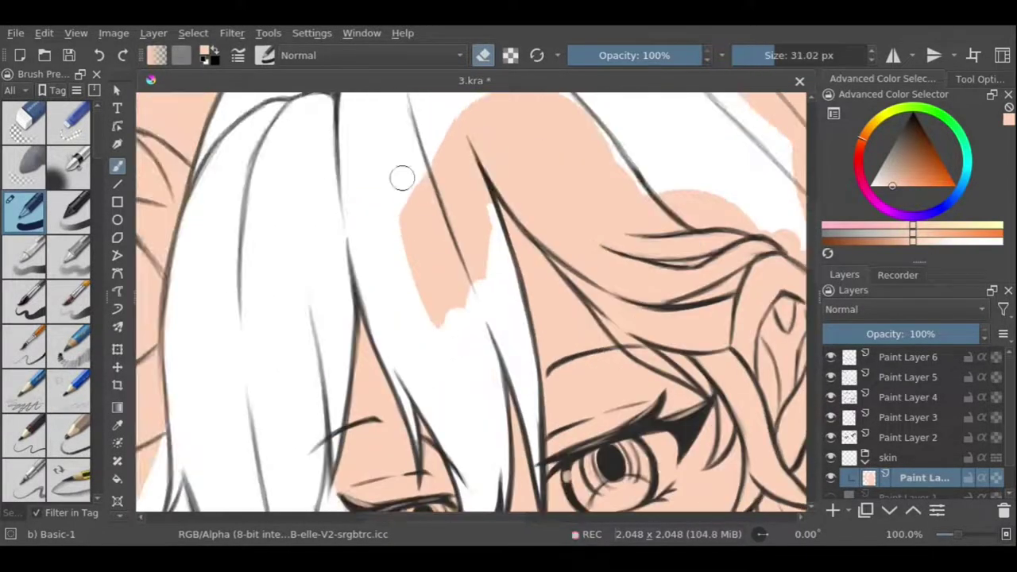
mouse_move(402, 175)
mouse_down()
mouse_move(479, 283)
mouse_move(510, 225)
mouse_move(667, 366)
mouse_up()
drag(516, 159, 699, 334)
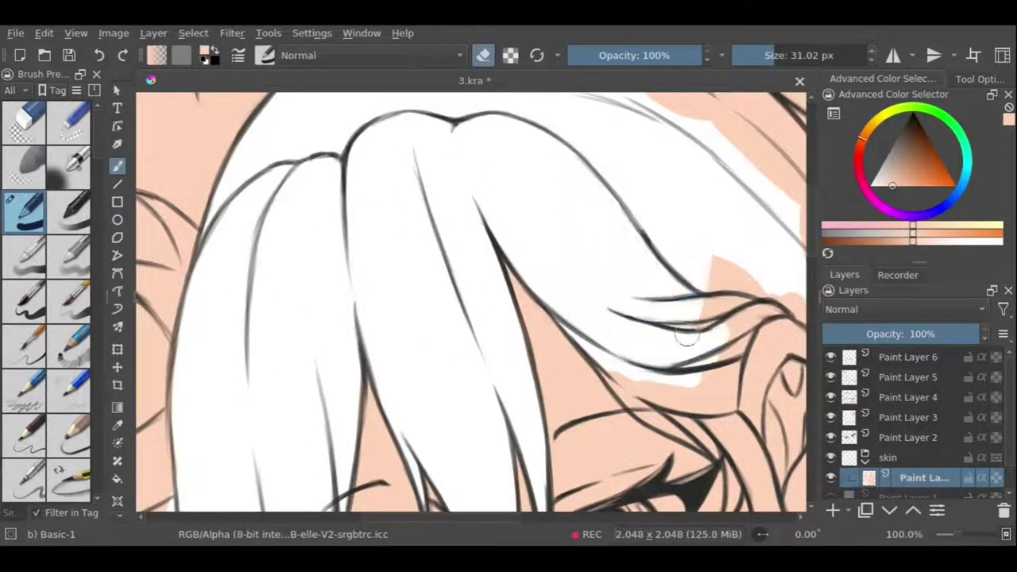
scroll(461, 301, down, 3)
Erase leftover skin near the ear and over the hair strands on the right.
key(e)
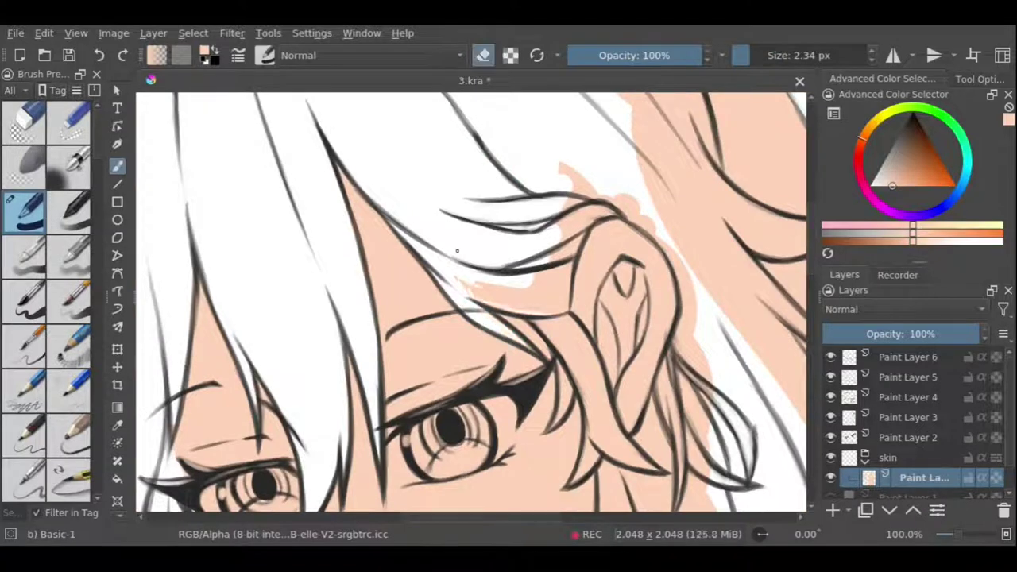
mouse_move(456, 251)
mouse_down()
mouse_move(530, 152)
mouse_move(545, 289)
mouse_move(572, 357)
mouse_move(512, 241)
mouse_move(531, 294)
mouse_up()
key(e)
scroll(537, 203, down, 3)
mouse_move(512, 191)
mouse_down()
mouse_move(500, 334)
mouse_move(486, 350)
mouse_up()
drag(520, 318, 528, 382)
drag(787, 343, 595, 335)
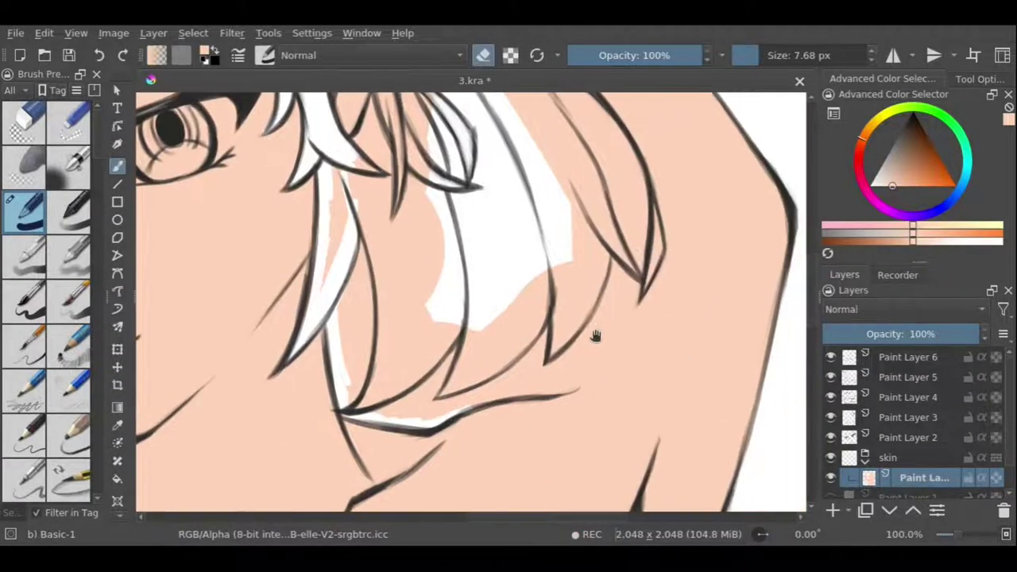
key(minus)
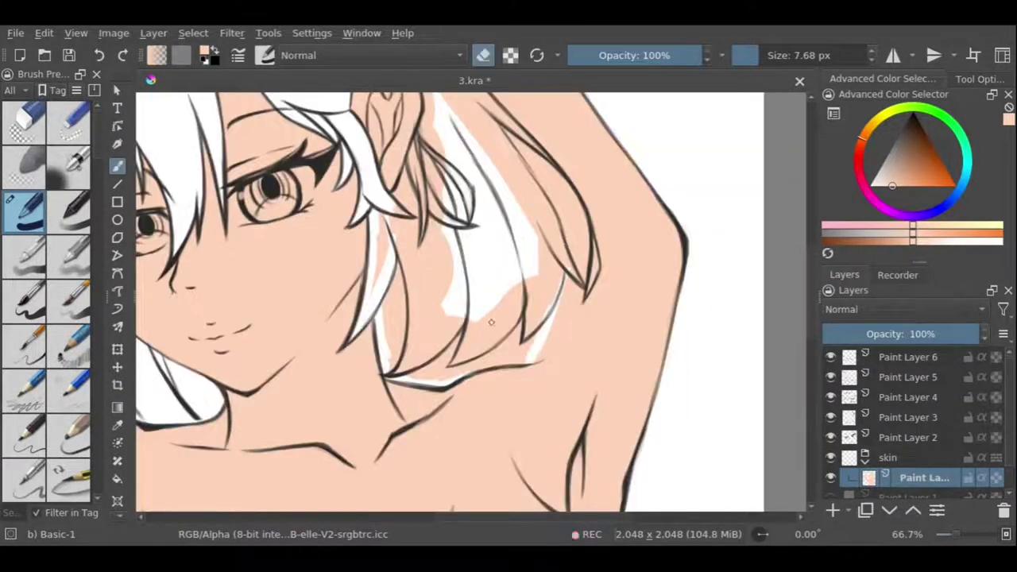
key(plus)
key(e)
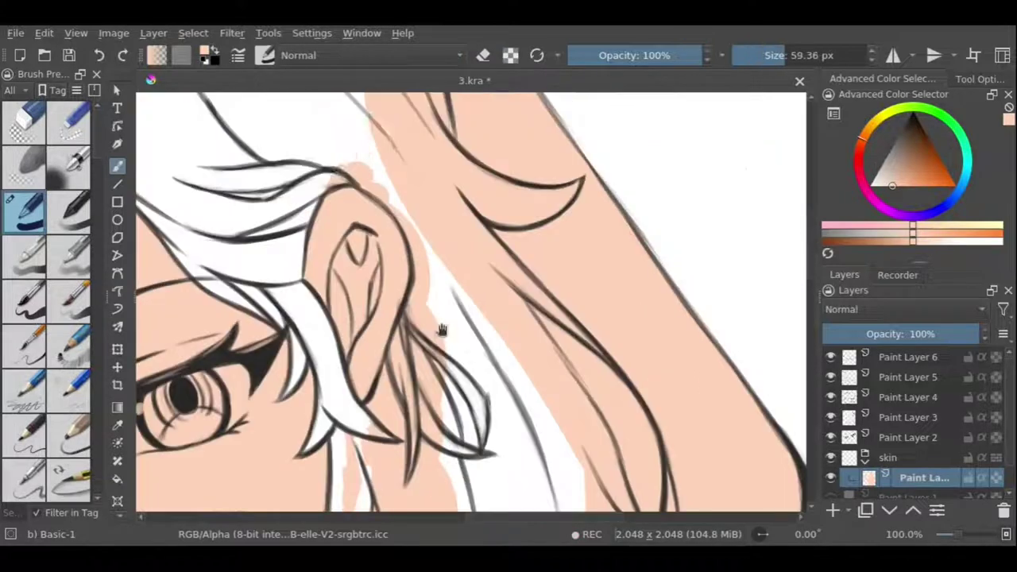
drag(408, 186, 392, 259)
scroll(389, 259, down, 3)
mouse_move(351, 432)
mouse_down()
mouse_move(438, 397)
mouse_move(495, 336)
mouse_up()
scroll(495, 336, up, 5)
mouse_move(238, 239)
mouse_down()
mouse_move(405, 297)
mouse_move(340, 294)
mouse_up()
scroll(358, 254, down, 3)
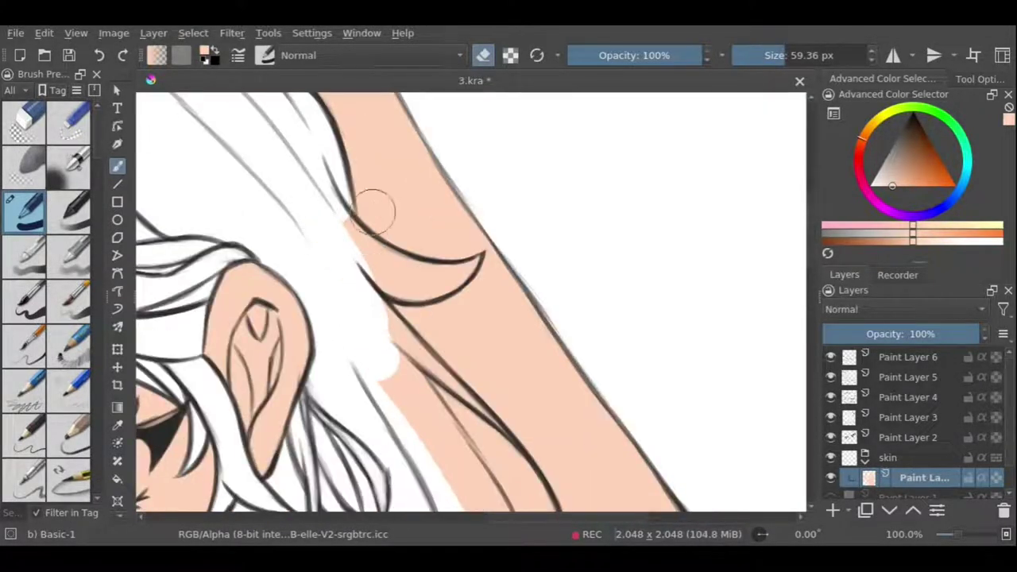
Clean small skin bits by the hair curve and shoulder, then reset canvas rotation to 0°.
key(bracketleft)
key(bracketleft)
key(bracketleft)
mouse_move(374, 204)
mouse_down()
mouse_move(363, 234)
mouse_move(428, 284)
mouse_up()
key(bracketleft)
key(bracketleft)
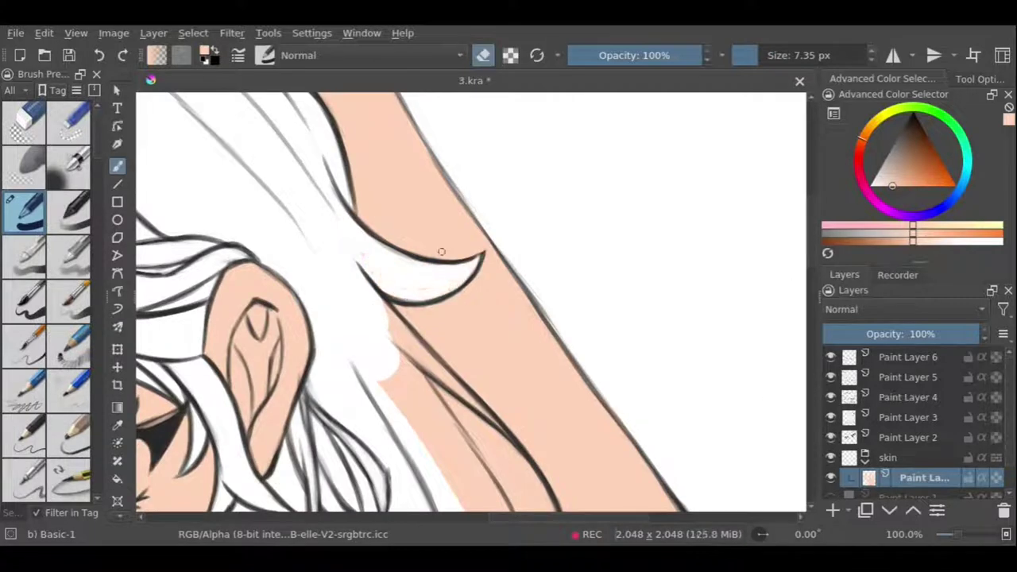
key(ctrl+bracketleft)
mouse_move(350, 185)
mouse_down()
mouse_move(373, 239)
mouse_move(394, 413)
mouse_up()
key(bracketright)
key(bracketright)
key(bracketright)
key(bracketleft)
drag(366, 341, 367, 457)
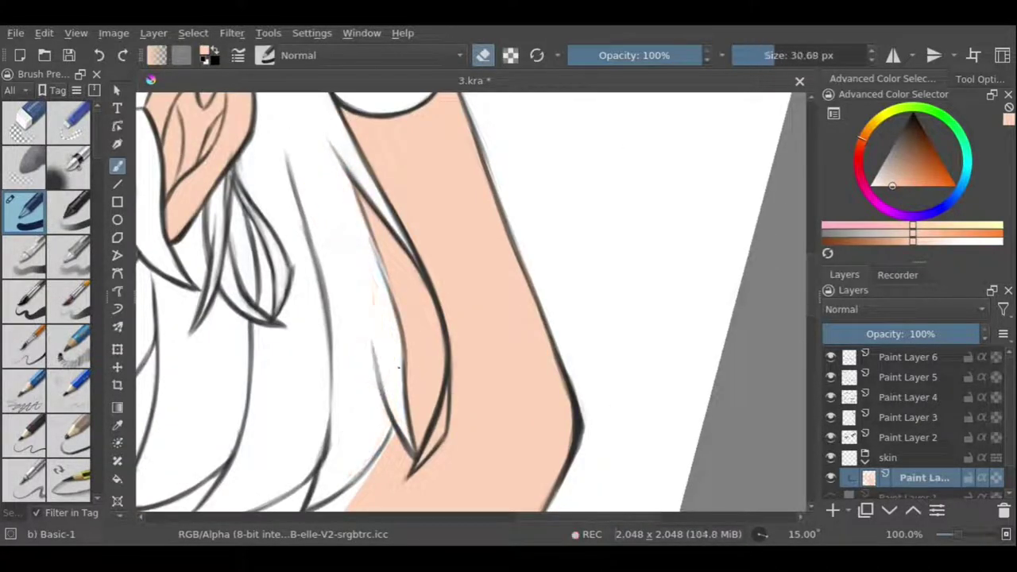
key(e)
key(bracketright)
key(bracketright)
key(bracketright)
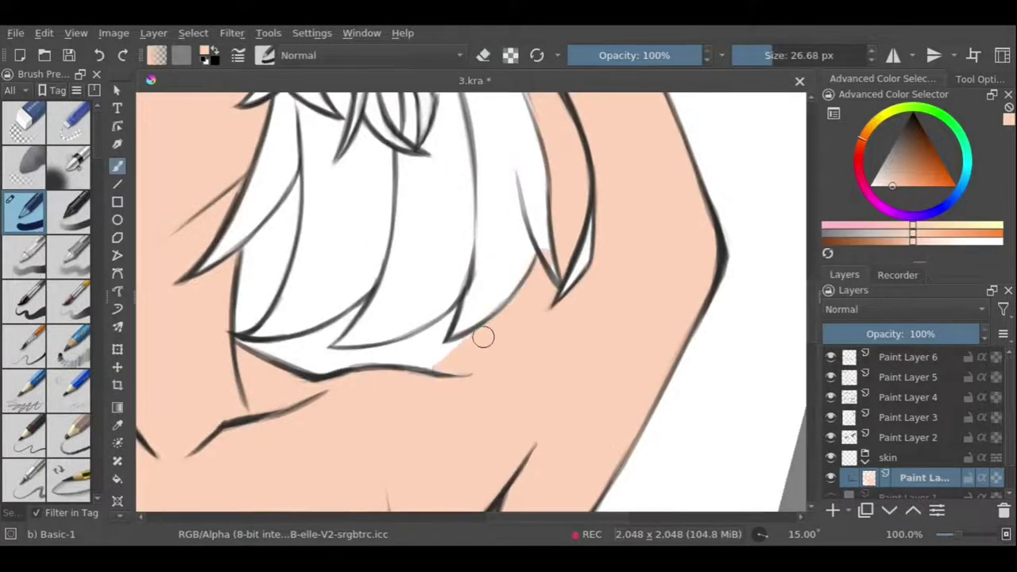
key(minus)
key(minus)
key(minus)
key(plus)
key(plus)
key(plus)
key(e)
key(bracketleft)
key(bracketleft)
key(bracketleft)
drag(473, 294, 464, 324)
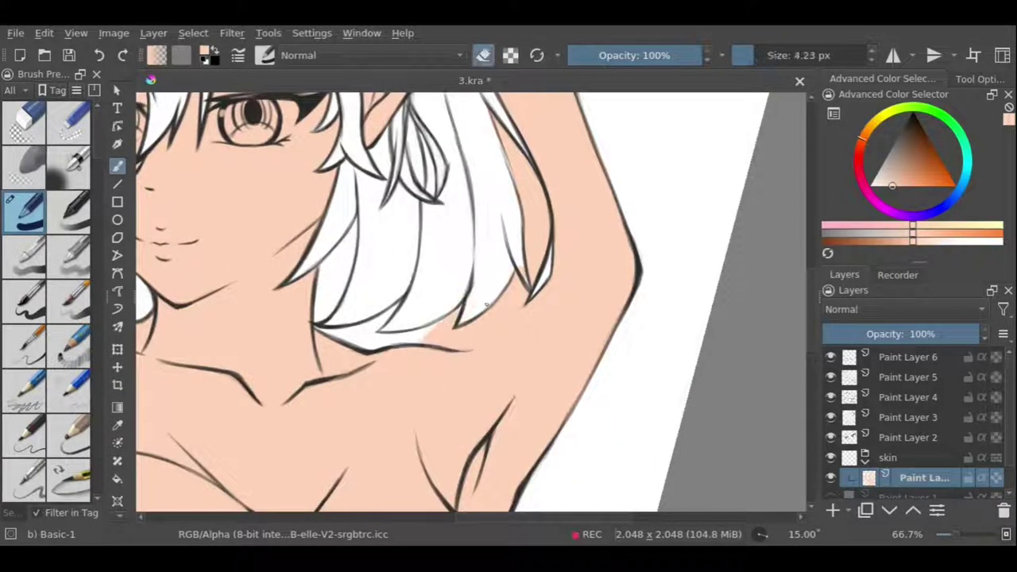
key(minus)
key(minus)
key(minus)
key(5)
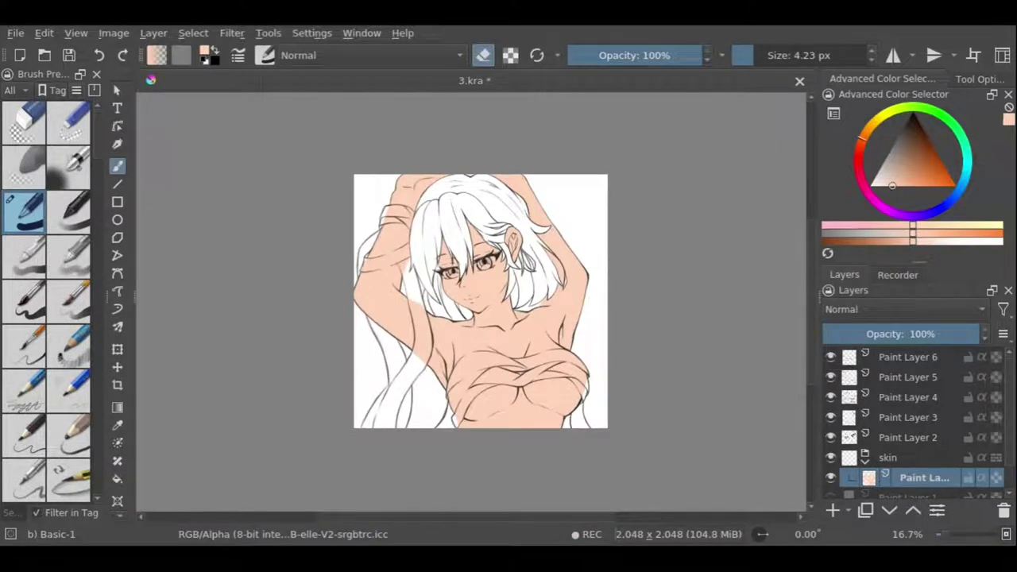
Select the eyes group's paint layer, zoom in, and paint the right iris light grey.
drag(914, 477, 858, 402)
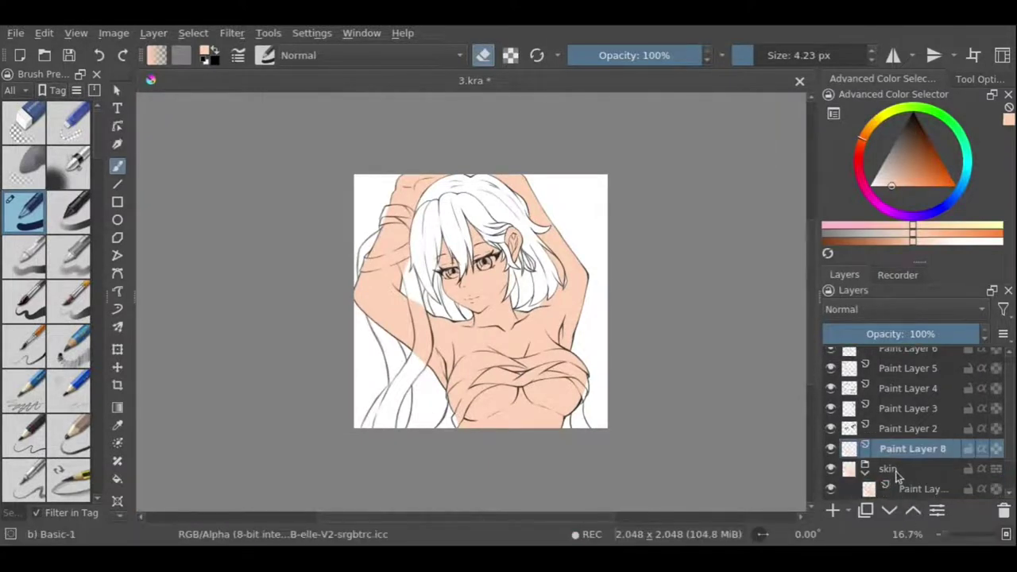
click(922, 468)
key(e)
click(881, 160)
key(plus)
key(plus)
key(plus)
key(bracketright)
key(bracketright)
key(bracketright)
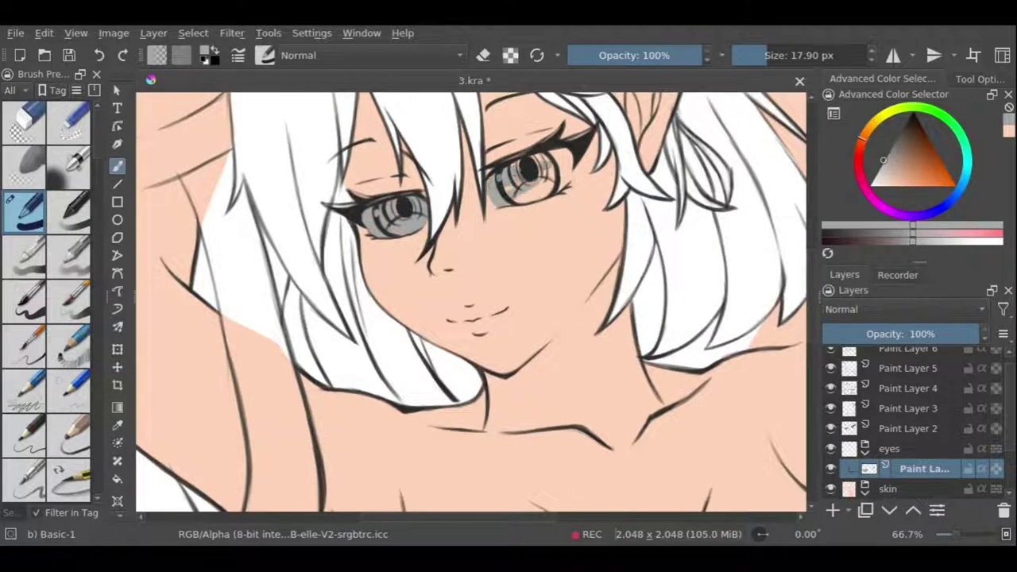
click(875, 175)
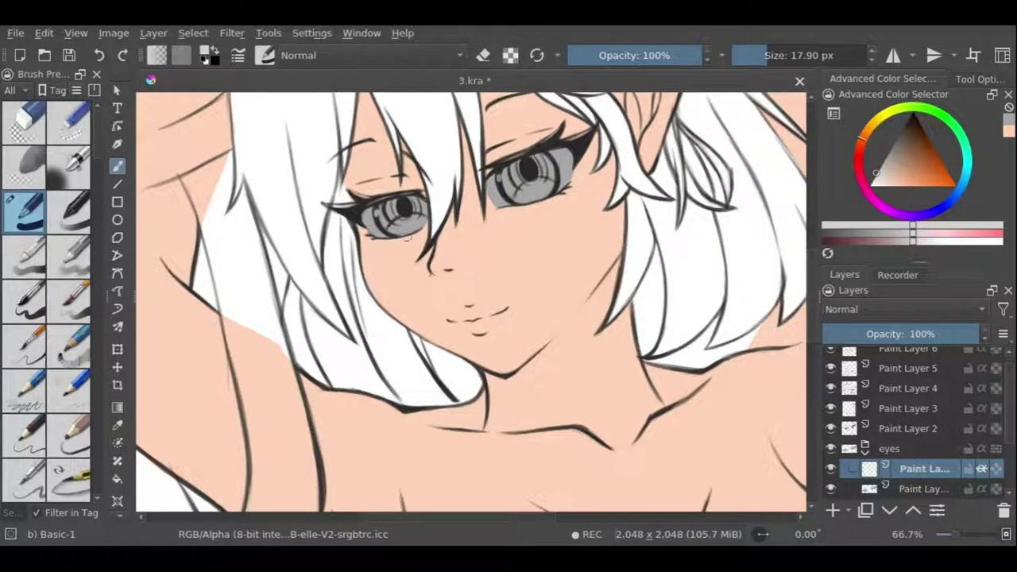
drag(553, 189, 508, 195)
Paint both irises dark blue, then clear that first attempt.
click(950, 202)
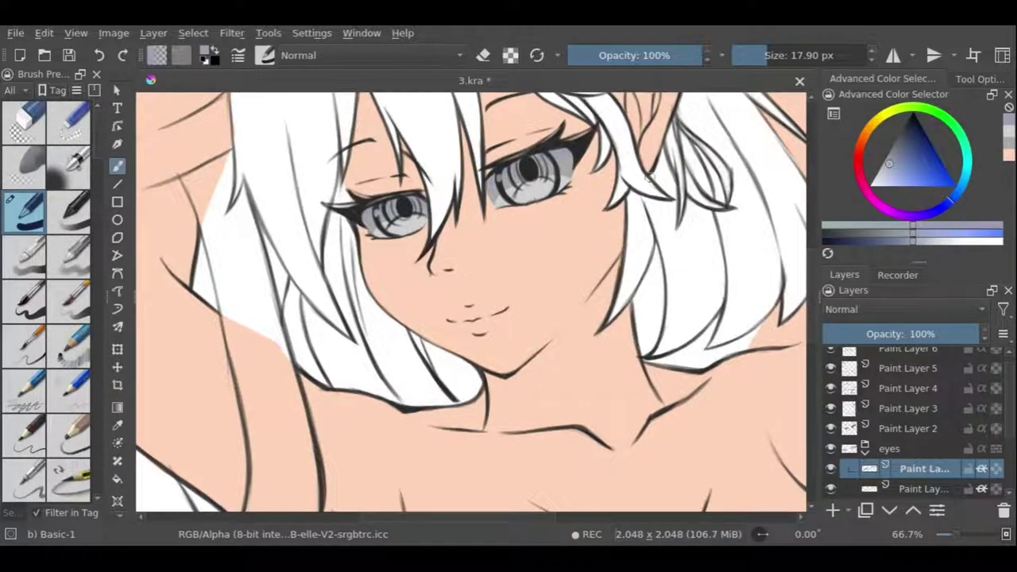
drag(897, 166, 921, 147)
mouse_move(508, 159)
mouse_down()
mouse_move(512, 184)
mouse_move(548, 197)
mouse_move(508, 203)
mouse_move(536, 198)
mouse_up()
key(e)
key(e)
drag(513, 167, 544, 198)
drag(373, 198, 413, 230)
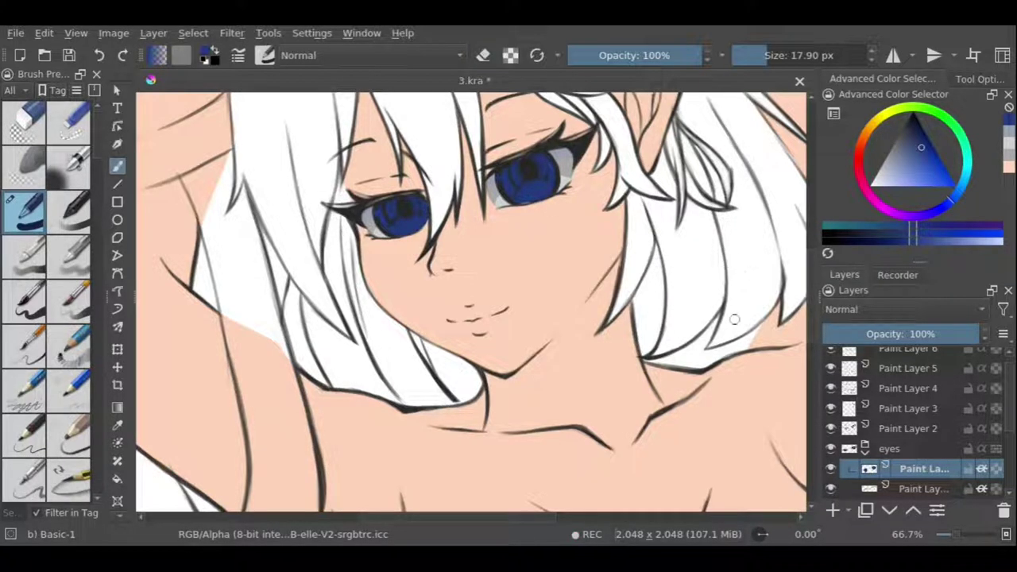
key(Delete)
Group the eye colour layer and repaint both irises solid dark blue.
key(ctrl+g)
drag(377, 202, 413, 232)
drag(409, 197, 429, 230)
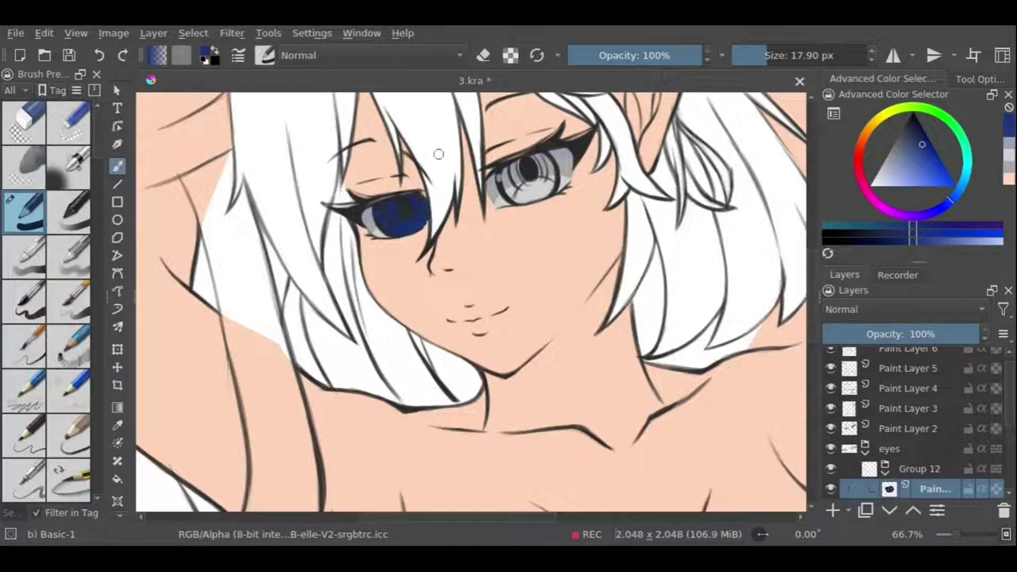
mouse_move(505, 162)
mouse_down()
mouse_move(528, 189)
mouse_move(552, 194)
mouse_move(554, 171)
mouse_up()
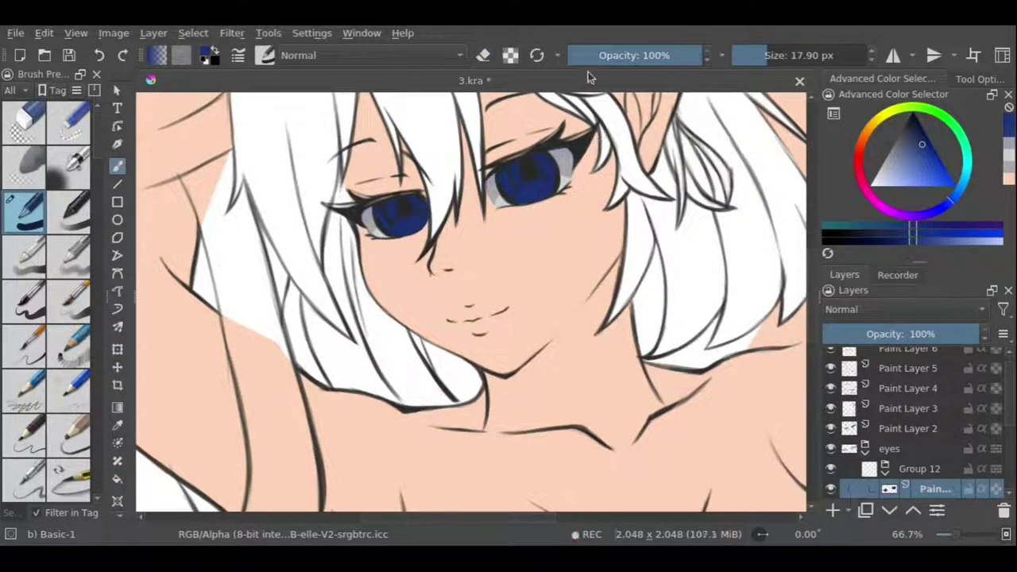
Add lighter blue highlights to the lower halves of both irises with a soft brush.
key(l)
key(l)
key(l)
drag(391, 232, 425, 216)
drag(518, 197, 552, 178)
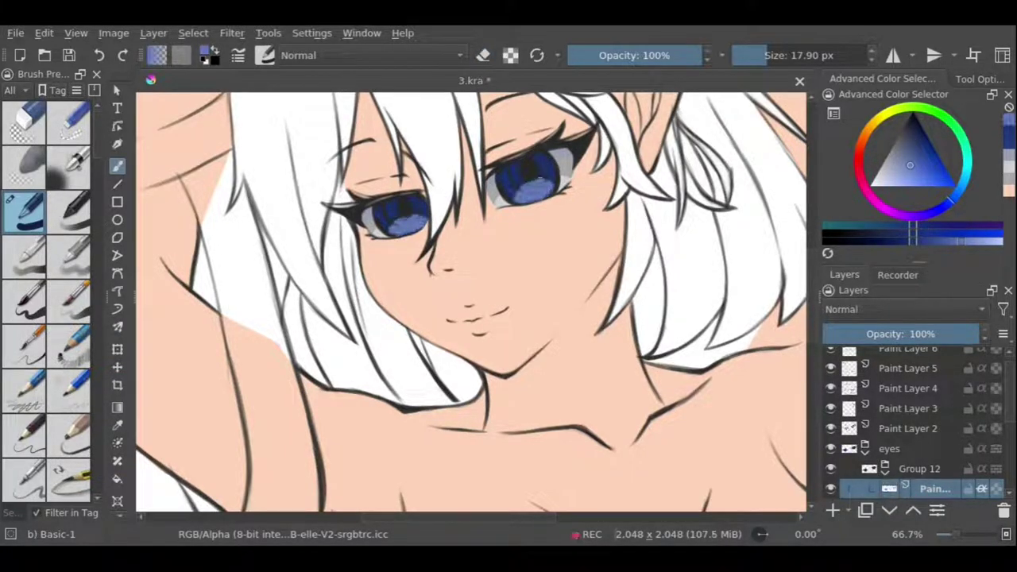
click(69, 254)
drag(397, 232, 425, 222)
drag(526, 197, 553, 187)
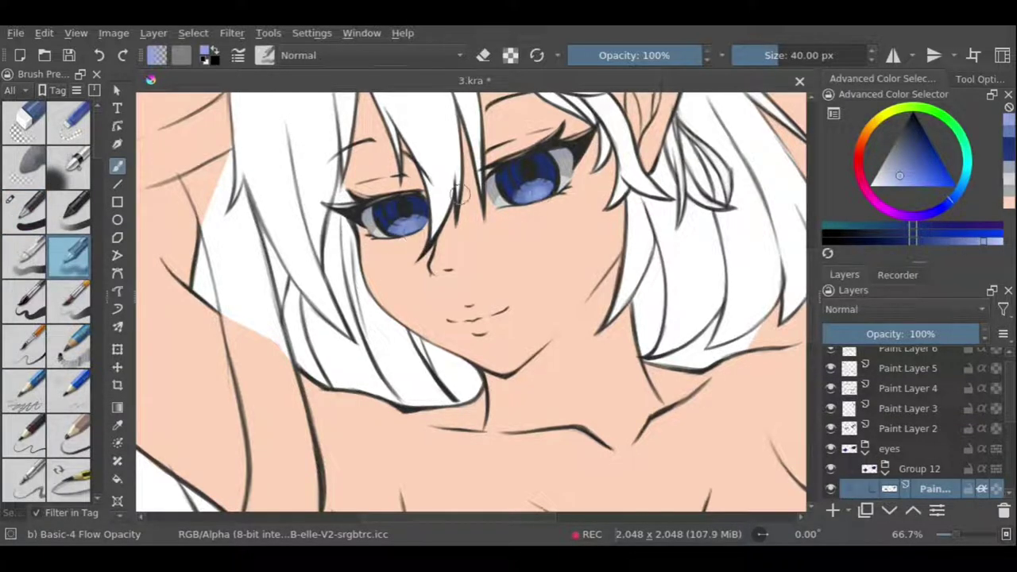
drag(402, 232, 421, 224)
key(slash)
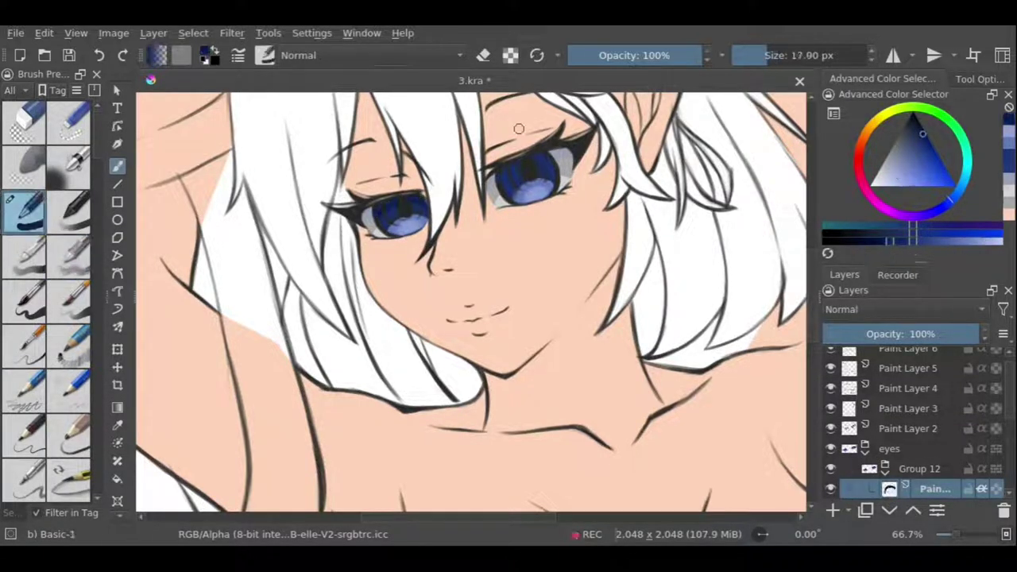
drag(501, 169, 518, 180)
Tint the tops of both irises purple, then pick a lighter purple-blue with a smaller brush.
scroll(1006, 412, down, 2)
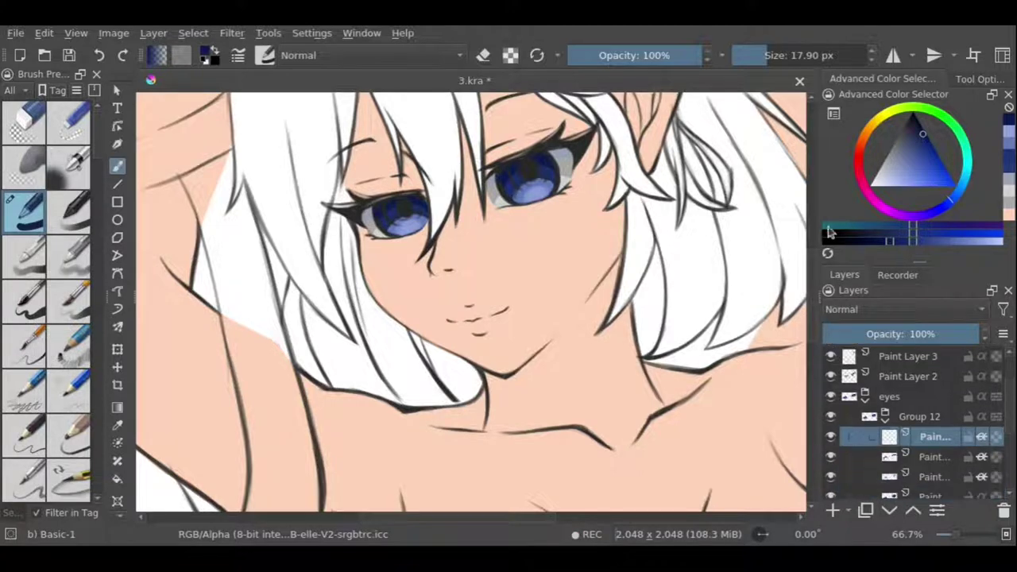
click(930, 165)
click(904, 215)
drag(407, 205, 415, 199)
drag(502, 171, 544, 162)
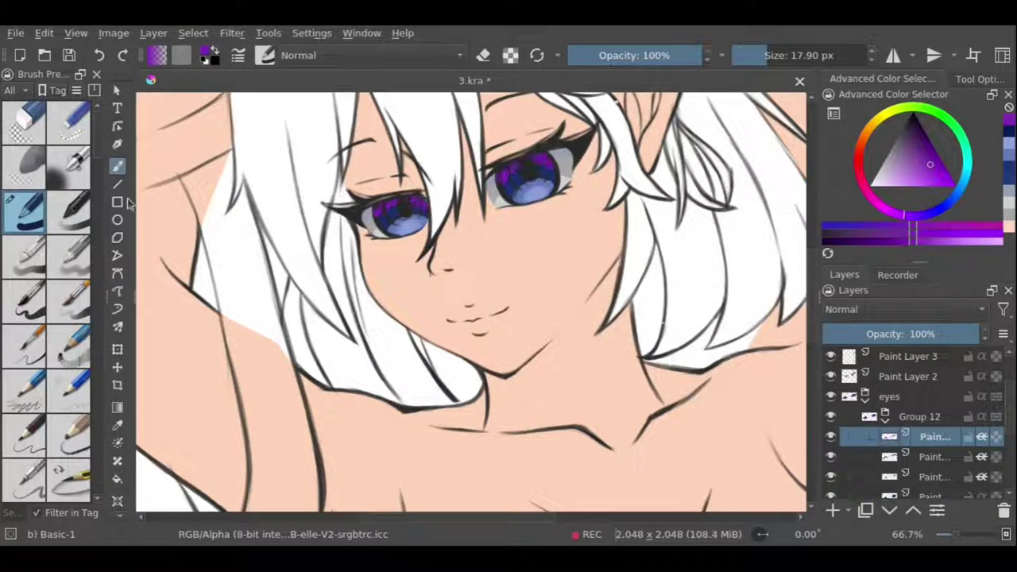
key(slash)
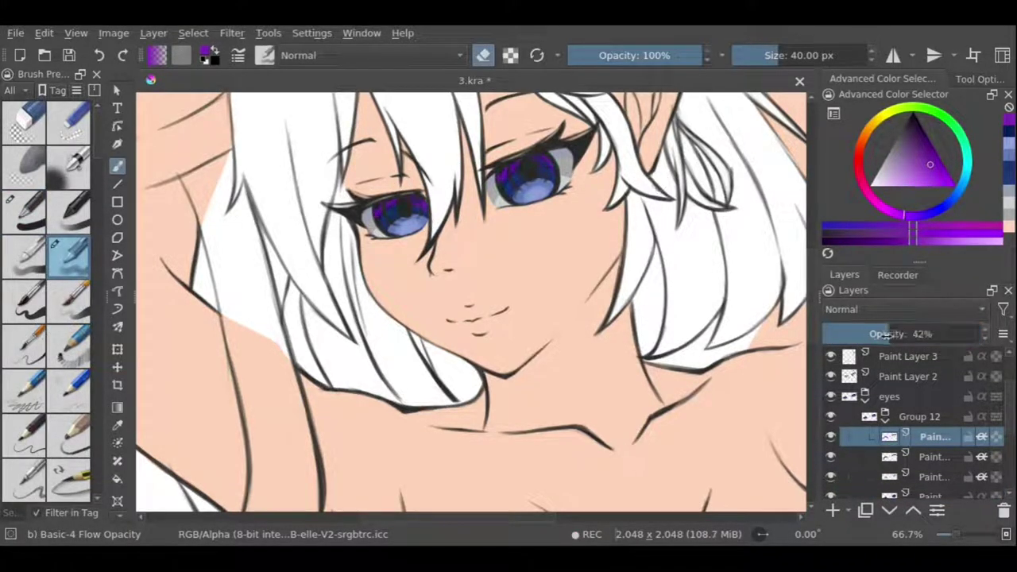
key(e)
ctrl+click(506, 167)
key(bracketleft)
key(bracketleft)
key(bracketleft)
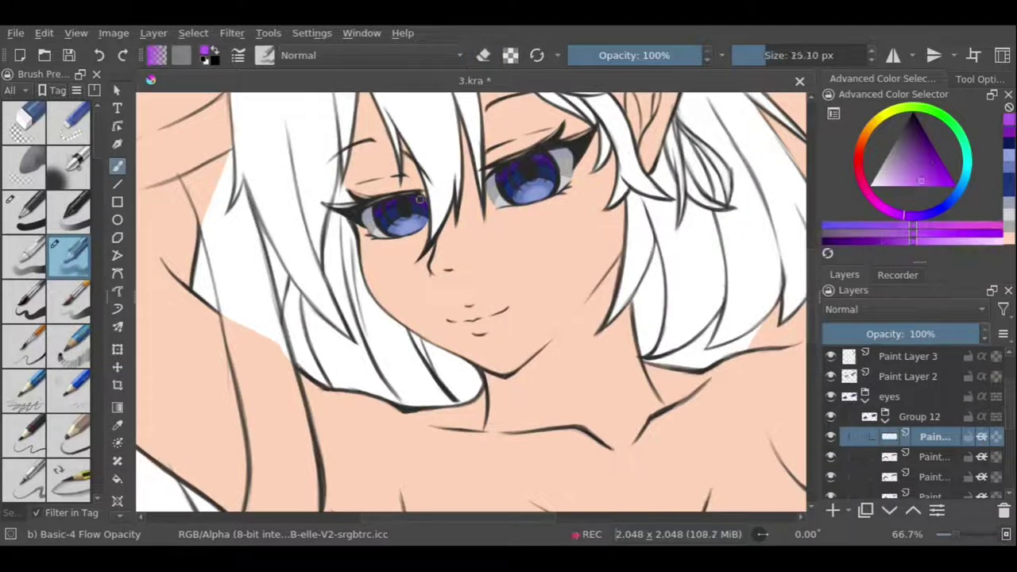
scroll(713, 248, down, 3)
scroll(713, 247, up, 2)
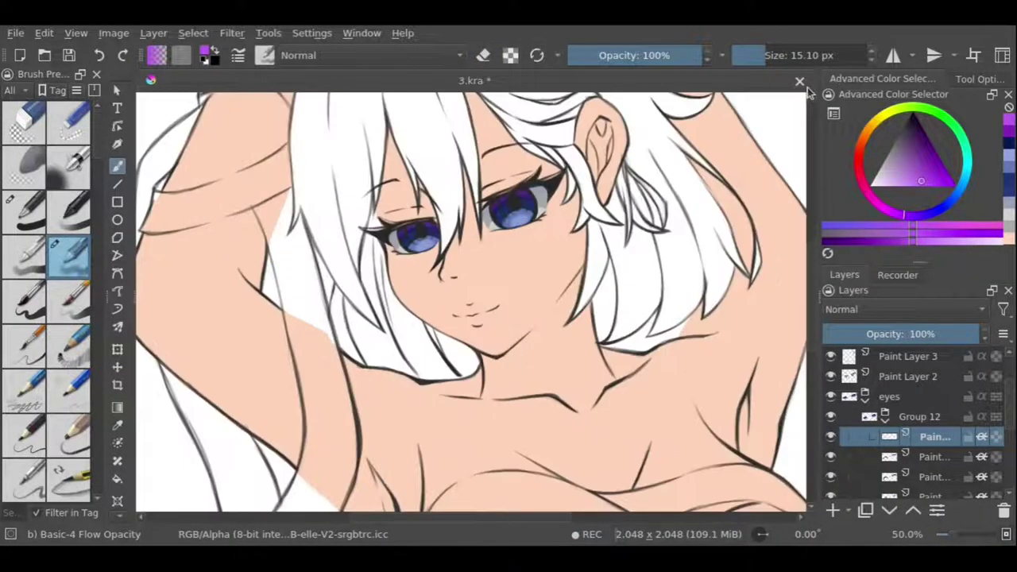
scroll(713, 248, down, 3)
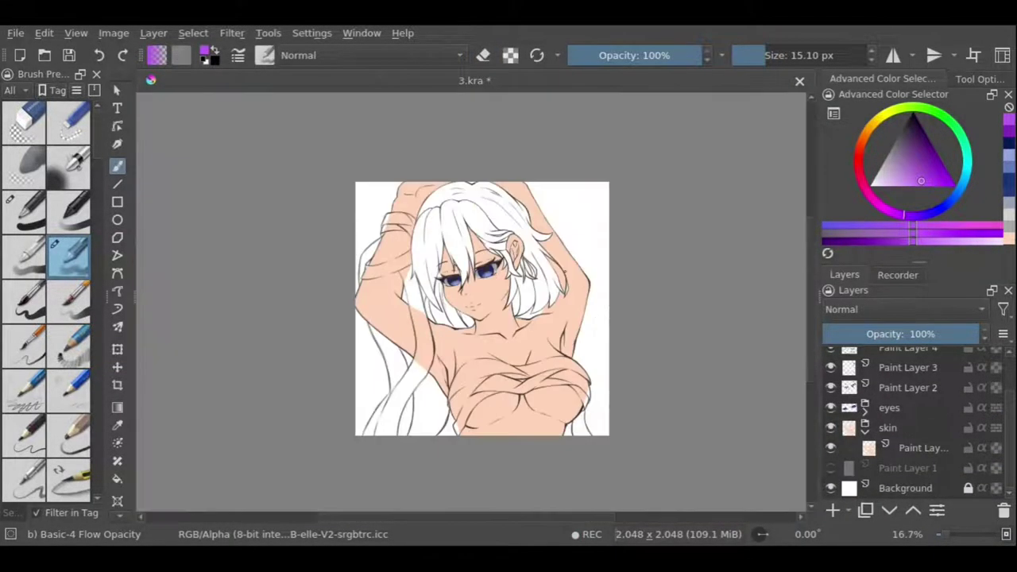
Wrap the new paint layer in a group named 'hair' placed above the eyes group.
key(ctrl+g)
drag(906, 424, 905, 407)
double_click(888, 408)
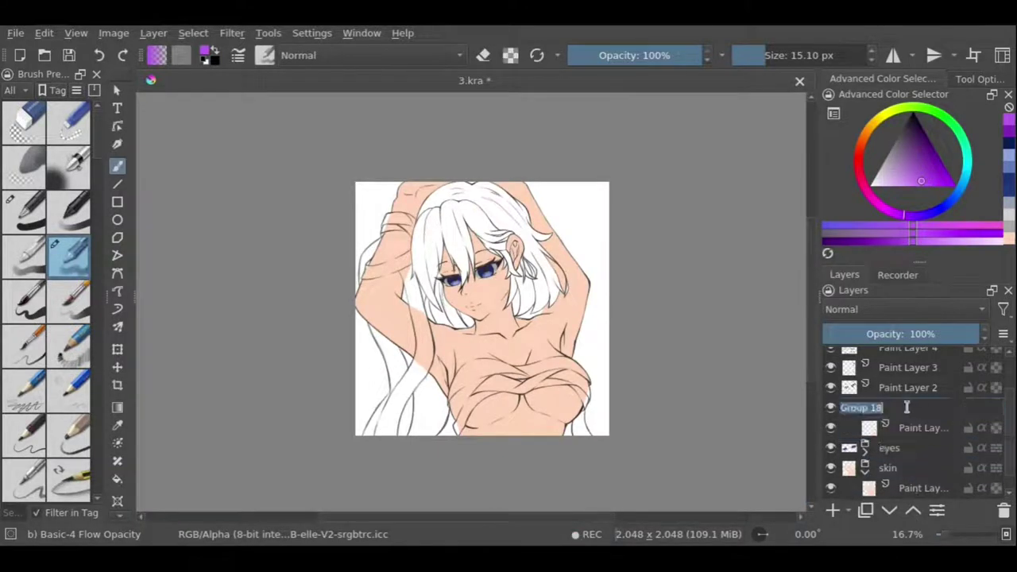
text(hair)
key(Return)
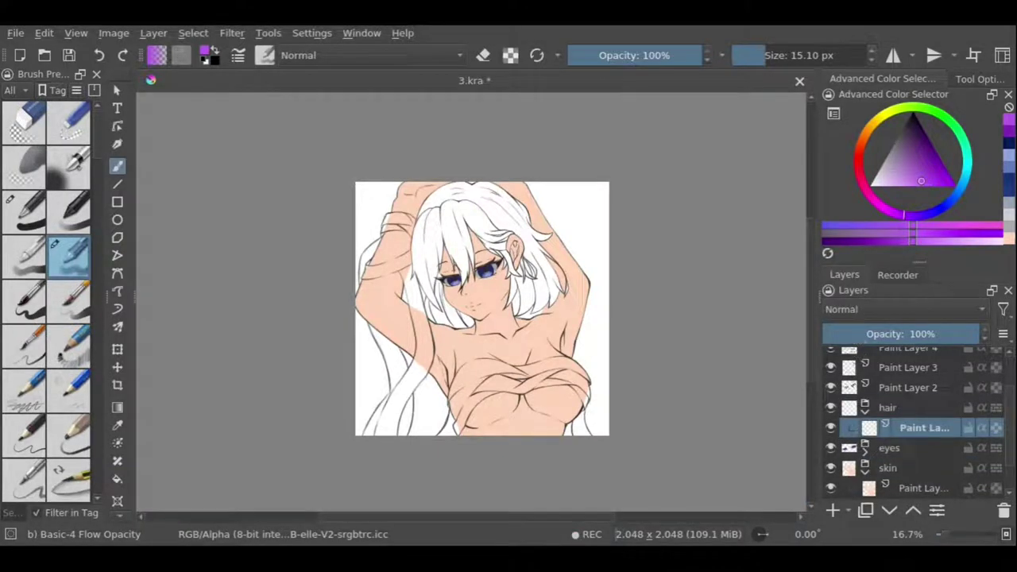
scroll(473, 302, up, 3)
scroll(436, 164, up, 1)
Paint dark purple along the top of the hair and down the left strand beside the eye.
drag(592, 132, 426, 168)
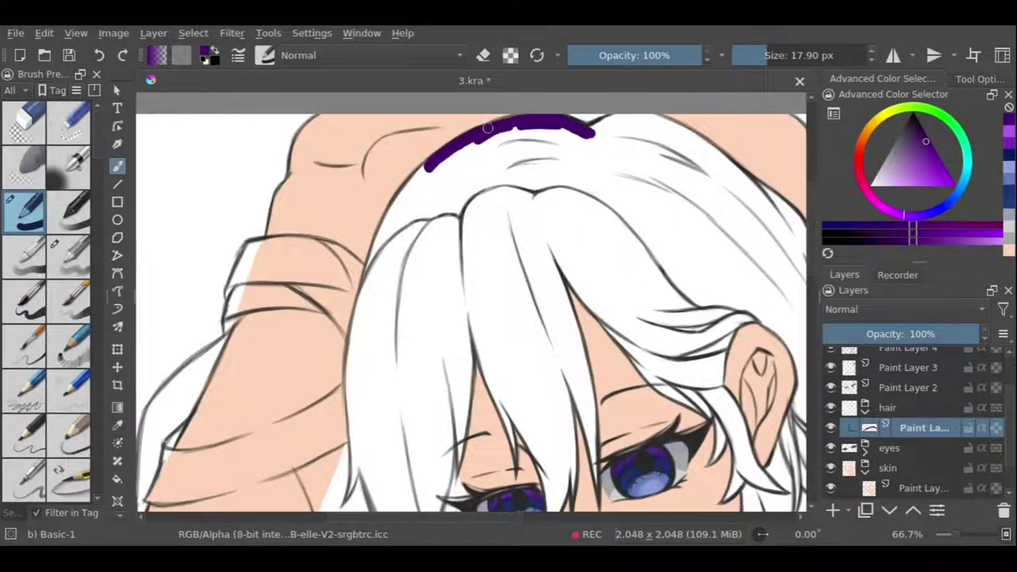
drag(409, 103, 433, 373)
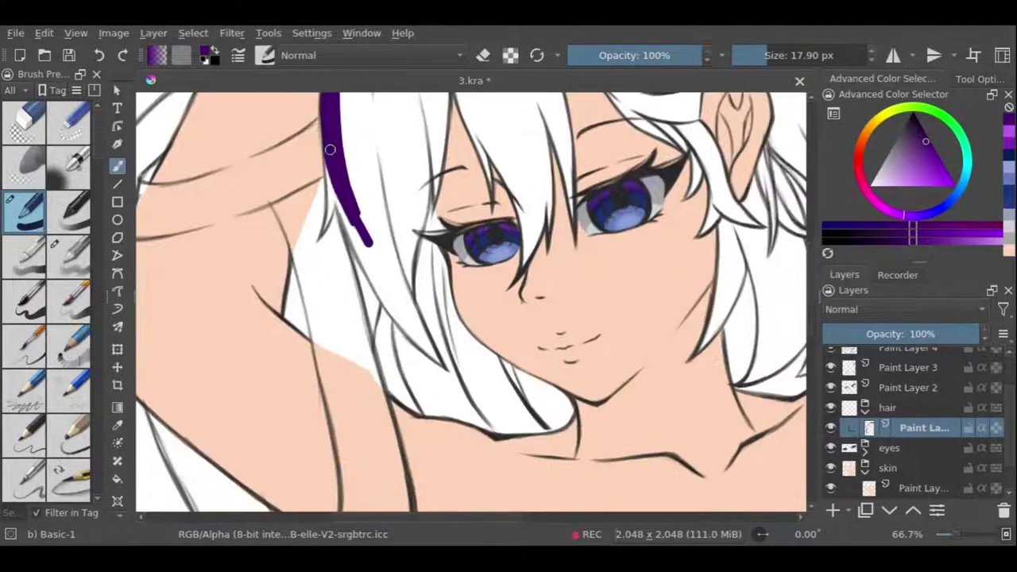
drag(330, 149, 414, 333)
scroll(397, 301, down, 1)
drag(380, 270, 437, 287)
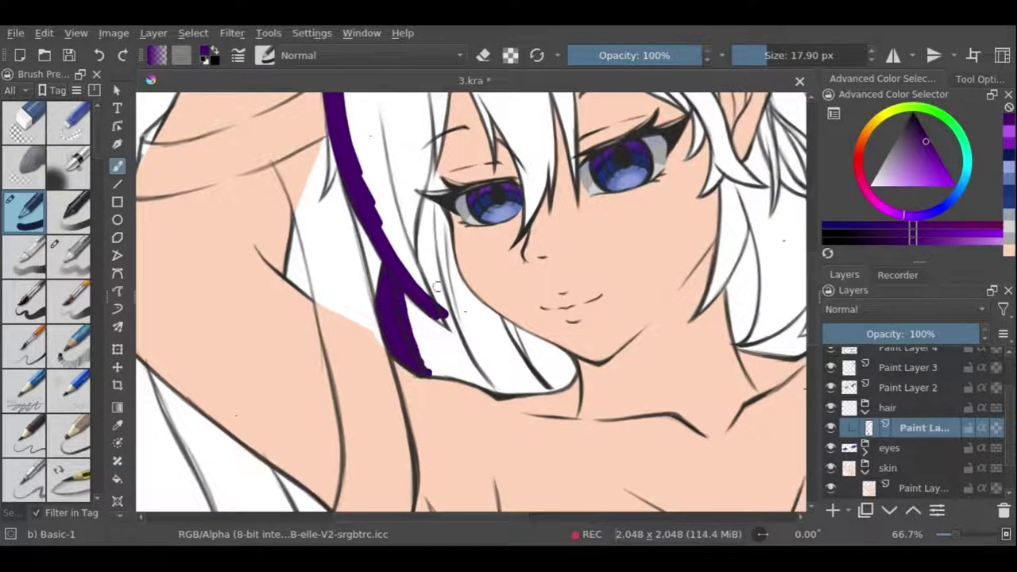
mouse_move(429, 157)
mouse_down()
mouse_move(422, 224)
mouse_move(446, 274)
mouse_up()
drag(421, 208, 493, 327)
drag(468, 294, 572, 372)
mouse_move(421, 357)
mouse_down()
mouse_move(517, 397)
mouse_move(572, 366)
mouse_up()
mouse_move(405, 296)
mouse_down()
mouse_move(549, 375)
mouse_move(468, 340)
mouse_up()
Fill the upper-left hair between the stripes with dark purple.
drag(433, 170, 413, 413)
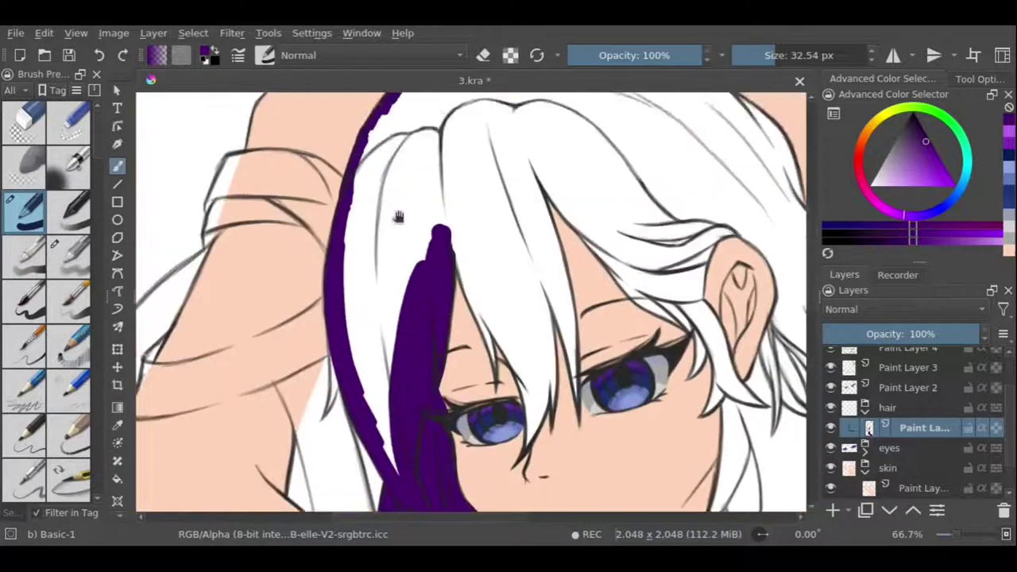
drag(398, 216, 334, 173)
drag(330, 151, 294, 421)
drag(317, 111, 298, 369)
drag(338, 183, 282, 286)
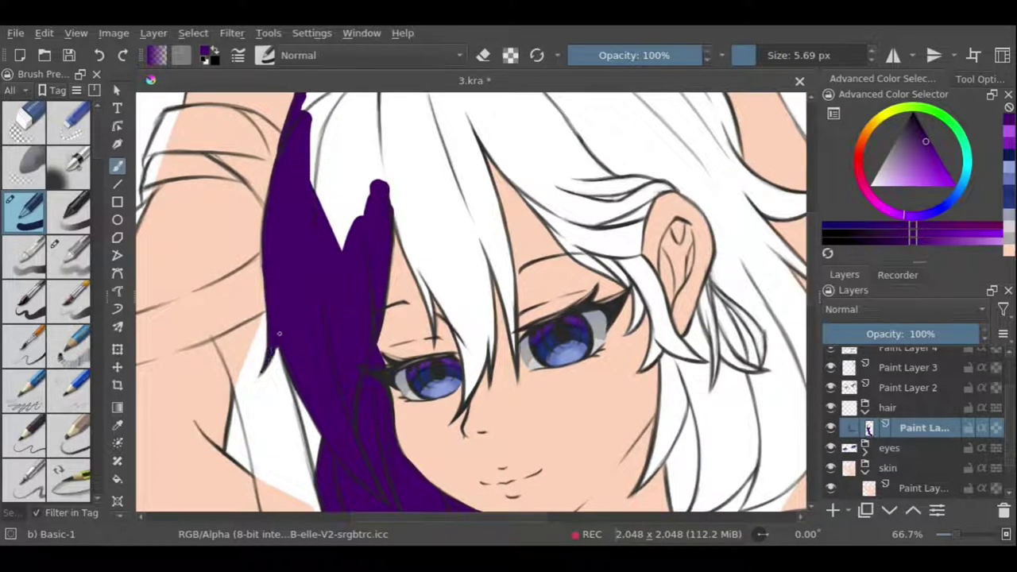
Trace purple along the strand edges and fill the strand between the eyes.
drag(330, 237, 356, 337)
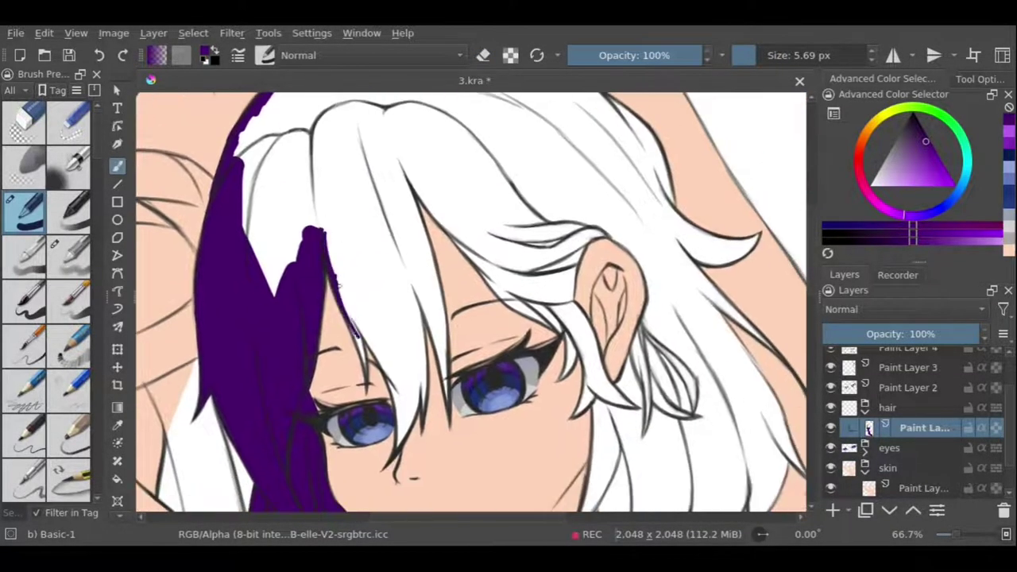
drag(337, 279, 367, 370)
drag(354, 326, 367, 382)
drag(327, 238, 389, 378)
drag(476, 315, 469, 169)
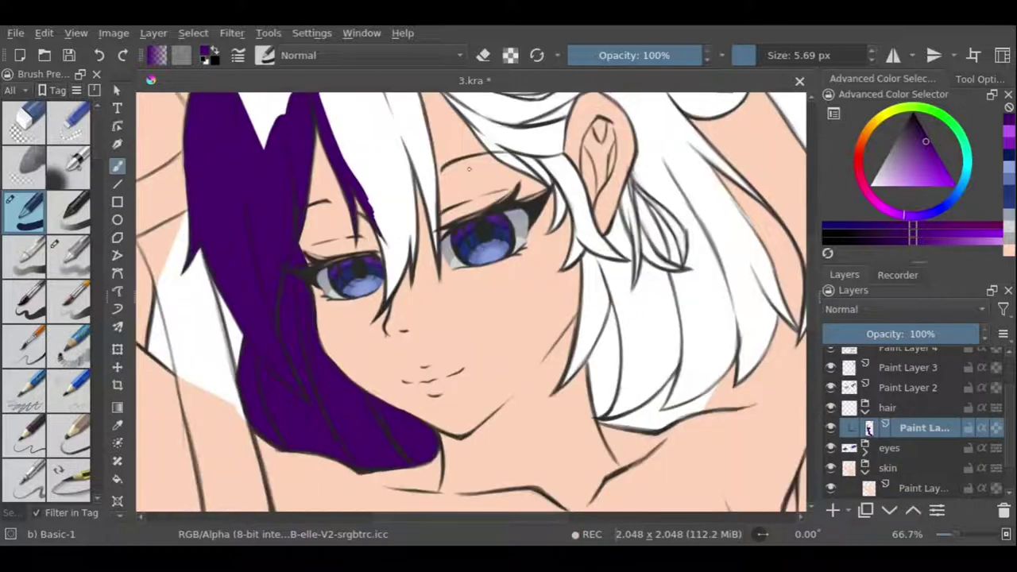
drag(389, 292, 413, 224)
drag(410, 154, 414, 238)
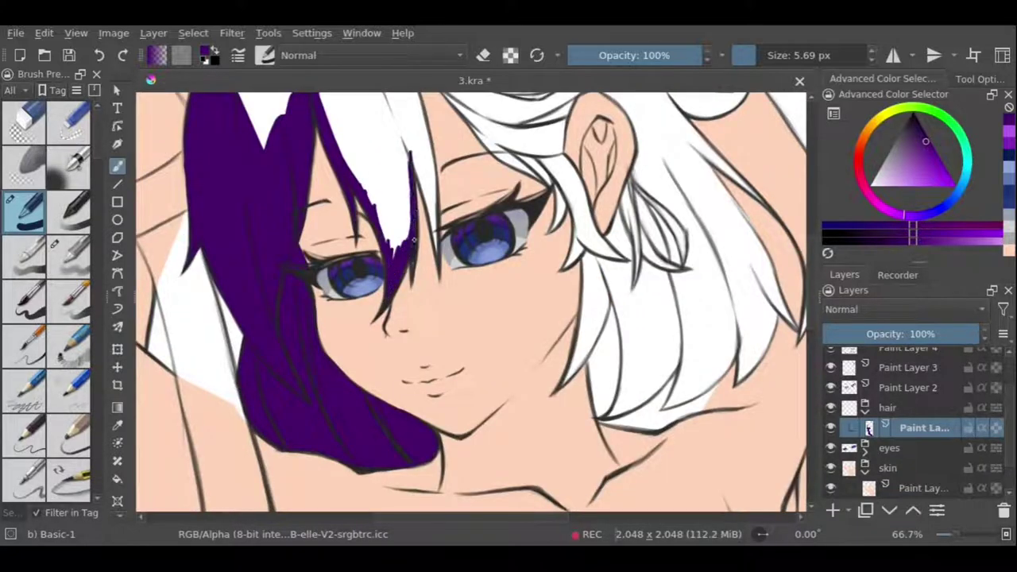
Paint purple strokes down the right edge of the bangs strand.
mouse_move(398, 159)
mouse_down()
mouse_move(424, 215)
mouse_move(421, 318)
mouse_up()
drag(337, 143, 425, 238)
drag(457, 199, 469, 318)
drag(452, 242, 461, 298)
drag(441, 141, 483, 332)
mouse_move(460, 188)
mouse_down()
mouse_move(492, 315)
mouse_move(486, 348)
mouse_up()
mouse_move(461, 180)
mouse_down()
mouse_move(494, 235)
mouse_move(539, 273)
mouse_move(577, 343)
mouse_move(626, 369)
mouse_up()
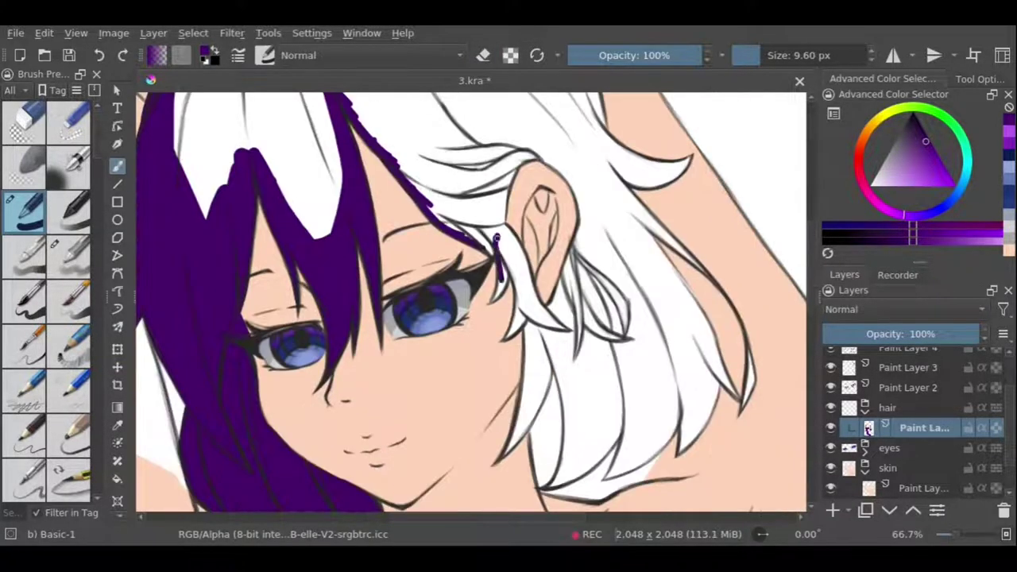
Thicken the purple strand beside the ear and the strand edge above the eye.
mouse_move(496, 237)
mouse_down()
mouse_move(508, 306)
mouse_move(525, 330)
mouse_up()
drag(509, 278, 529, 337)
key(e)
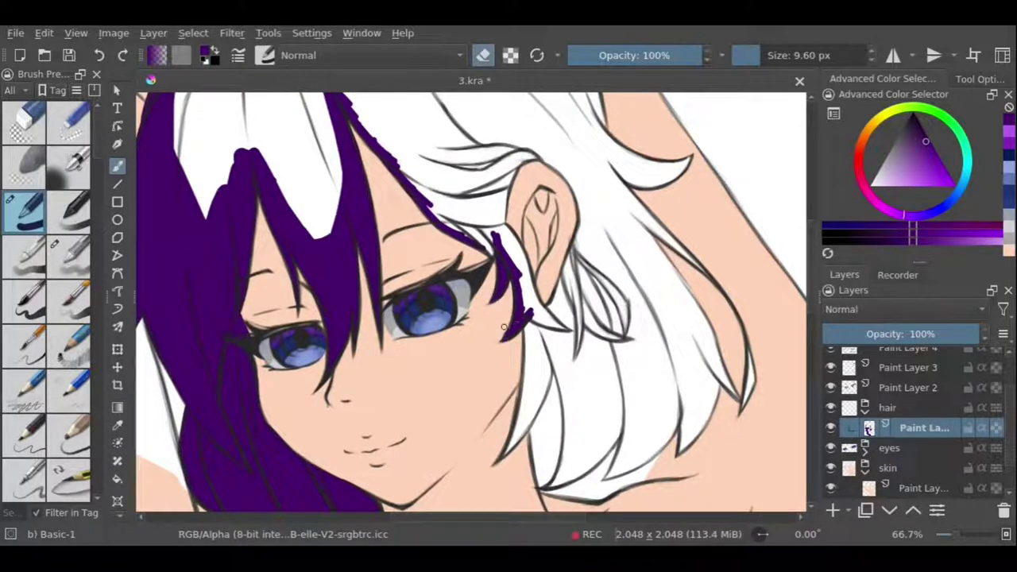
key(e)
drag(496, 222, 541, 306)
drag(520, 290, 568, 326)
drag(493, 221, 528, 310)
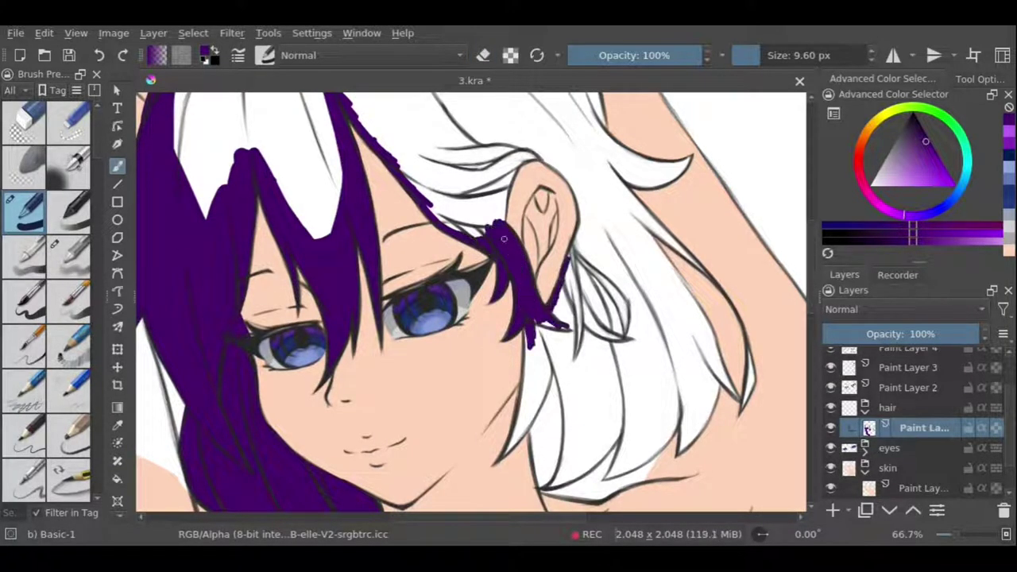
drag(429, 205, 486, 223)
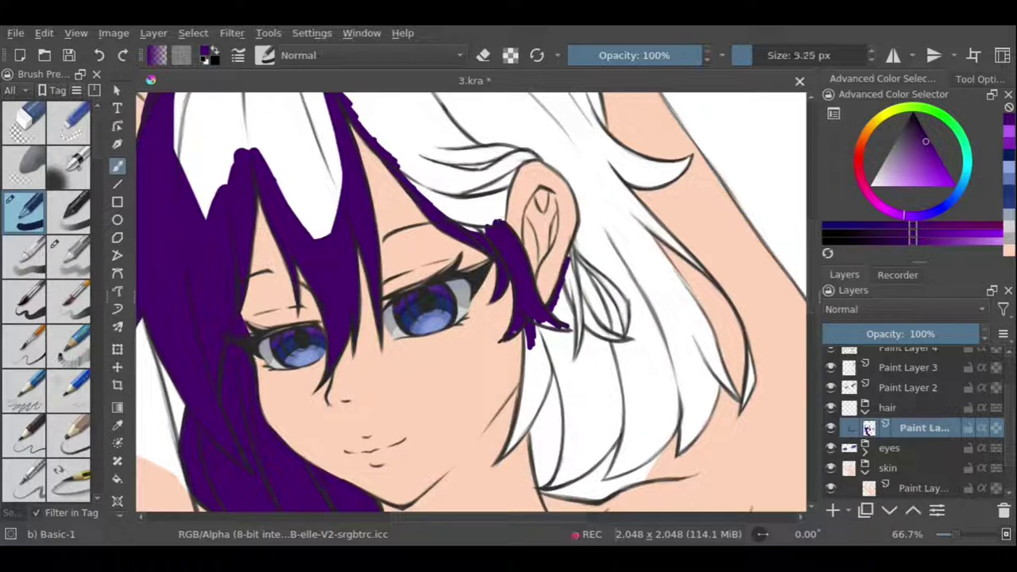
scroll(529, 367, down, 3)
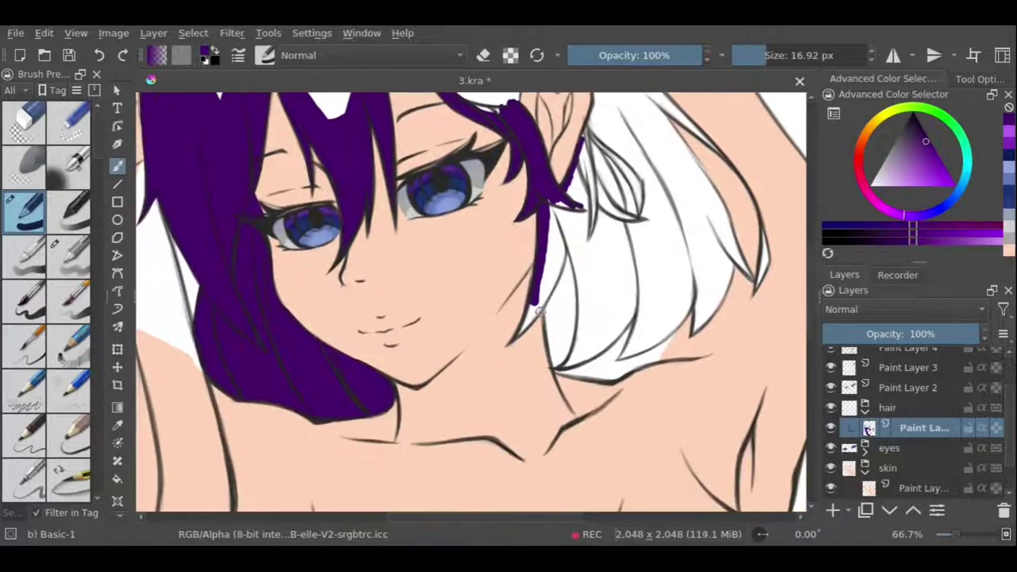
Paint purple zigzag strands beside the white hair and trim the bottom strand.
drag(544, 238, 509, 346)
key(e)
key(e)
mouse_move(543, 223)
mouse_down()
mouse_move(552, 318)
mouse_move(517, 335)
mouse_move(586, 352)
mouse_move(572, 367)
mouse_up()
key(e)
key(e)
key(e)
key(e)
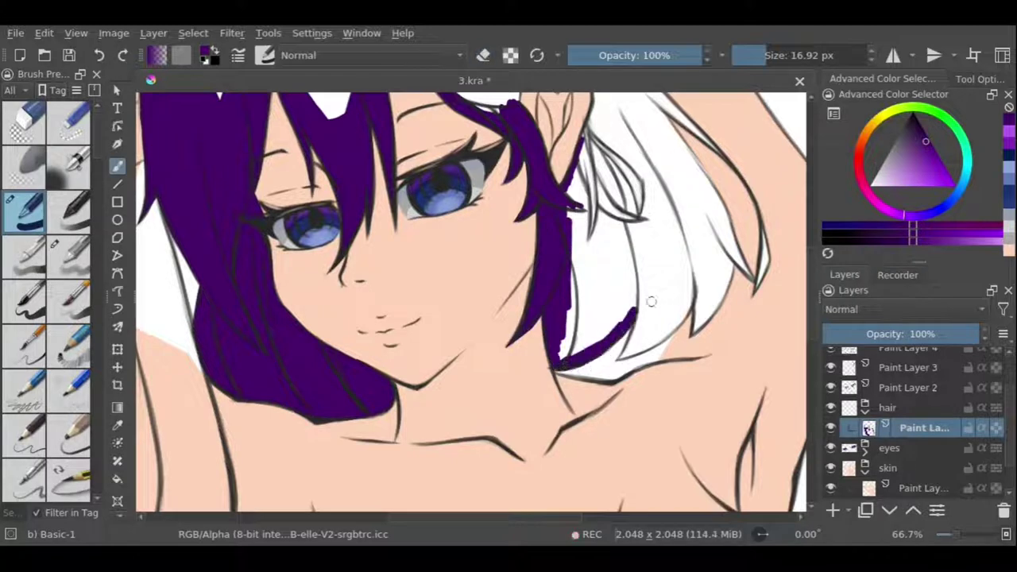
drag(647, 231, 699, 294)
key(e)
drag(668, 342, 619, 361)
key(e)
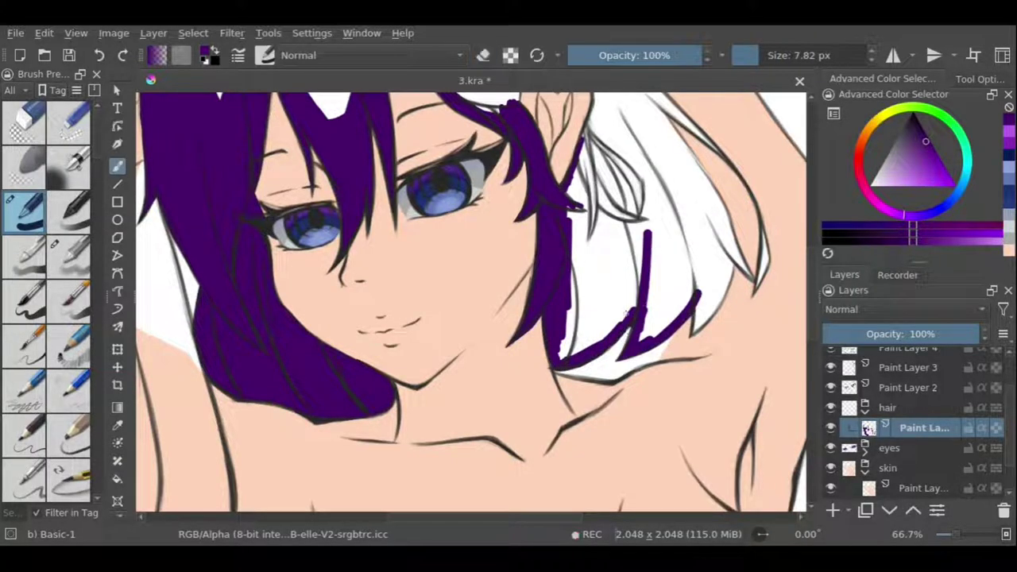
Cover the right-side white hair with purple strands, thick along its right edge.
drag(661, 329, 534, 440)
drag(540, 224, 627, 389)
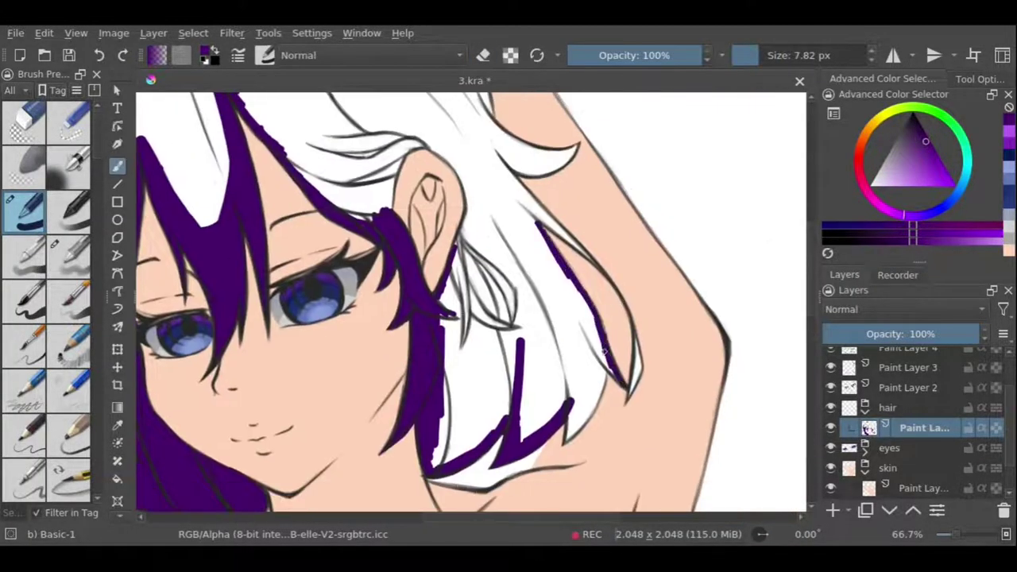
drag(576, 314, 616, 385)
mouse_move(580, 300)
mouse_down()
mouse_move(603, 350)
mouse_move(597, 211)
mouse_up()
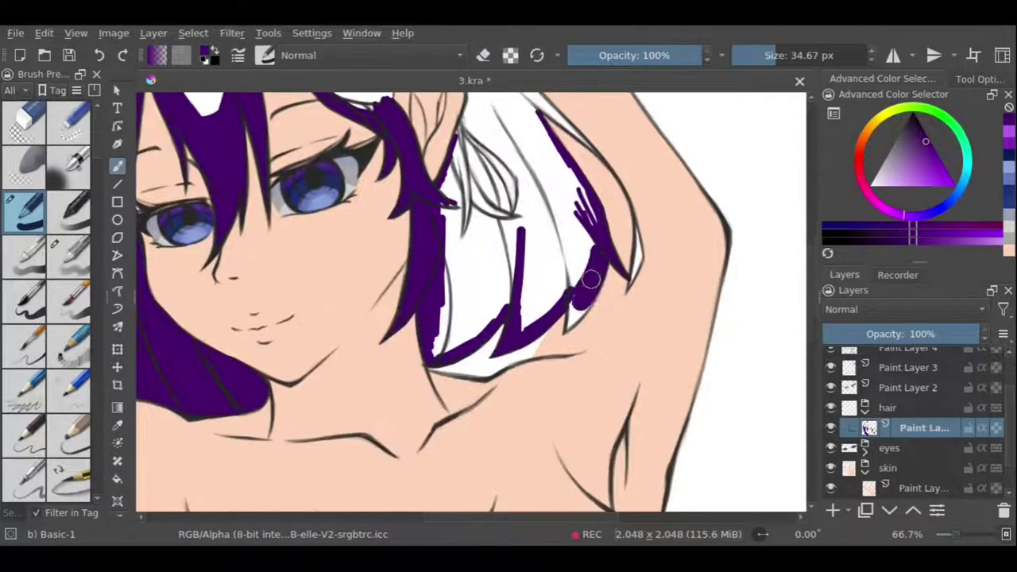
key(e)
drag(604, 254, 554, 361)
With a bigger brush, fill more hair purple, extending to the right edge and lower tip.
key(e)
mouse_move(461, 191)
mouse_down()
mouse_move(517, 357)
mouse_move(504, 220)
mouse_move(556, 325)
mouse_up()
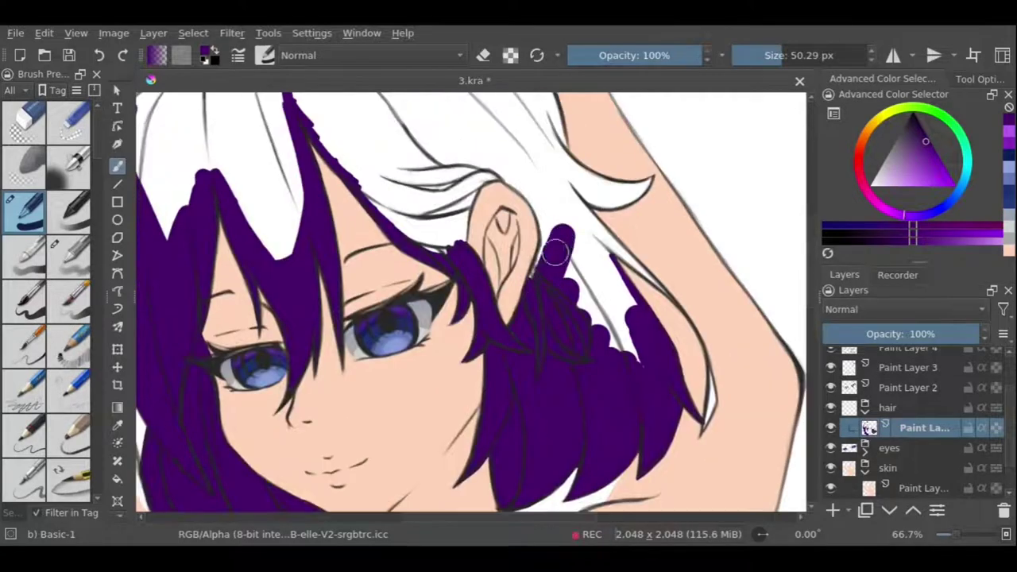
drag(556, 238, 604, 358)
drag(548, 198, 580, 254)
drag(445, 119, 446, 219)
key(bracketleft)
key(bracketleft)
key(bracketleft)
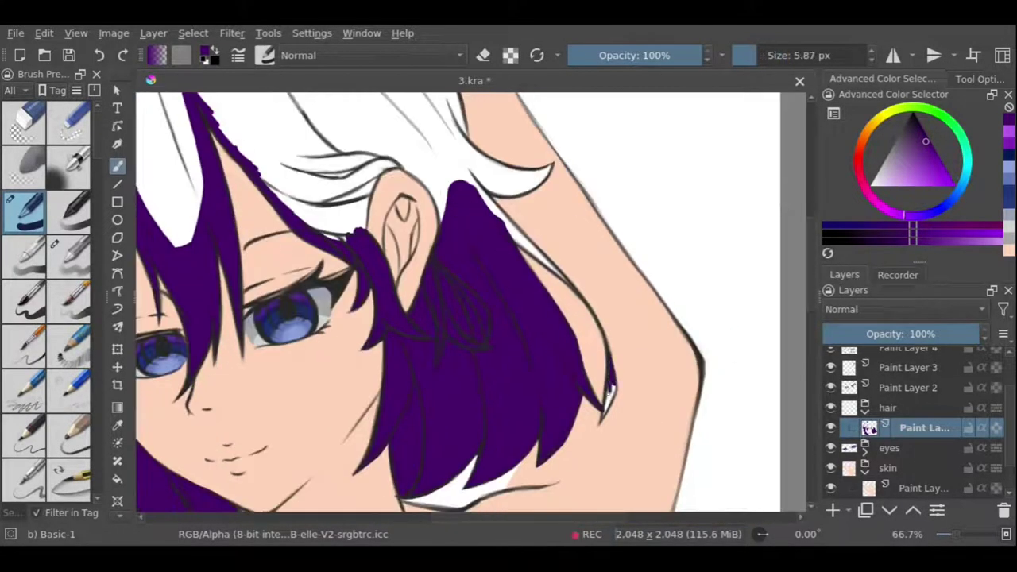
drag(606, 388, 612, 413)
key(e)
Paint a purple stroke along the hair and trim the hair tip's upper and lower edges.
key(e)
drag(469, 171, 564, 278)
key(e)
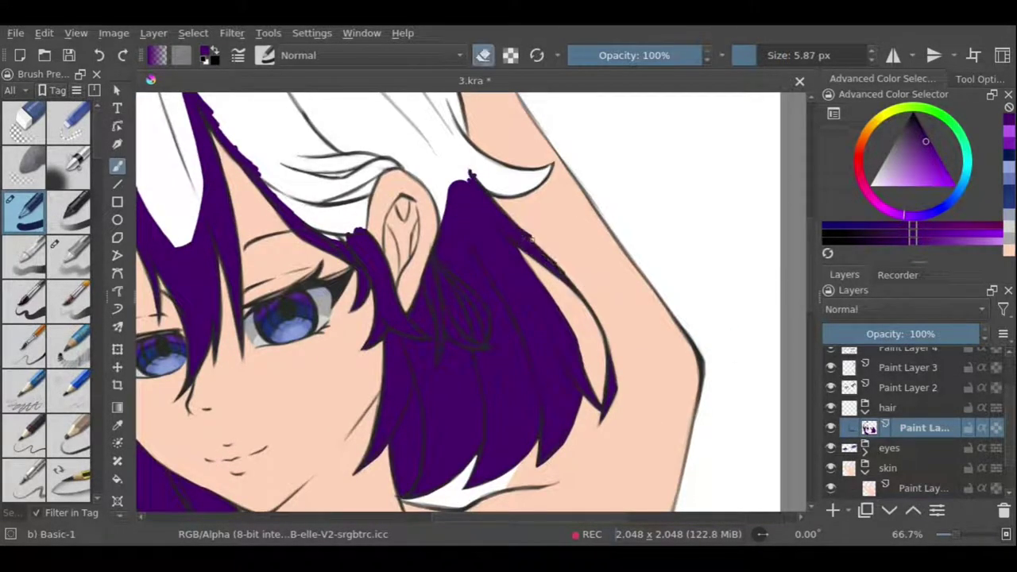
key(e)
key(e)
drag(469, 159, 524, 247)
key(e)
key(bracketright)
key(bracketright)
key(bracketright)
mouse_move(449, 120)
mouse_down()
mouse_move(526, 248)
mouse_move(596, 262)
mouse_move(572, 318)
mouse_up()
key(e)
key(e)
key(e)
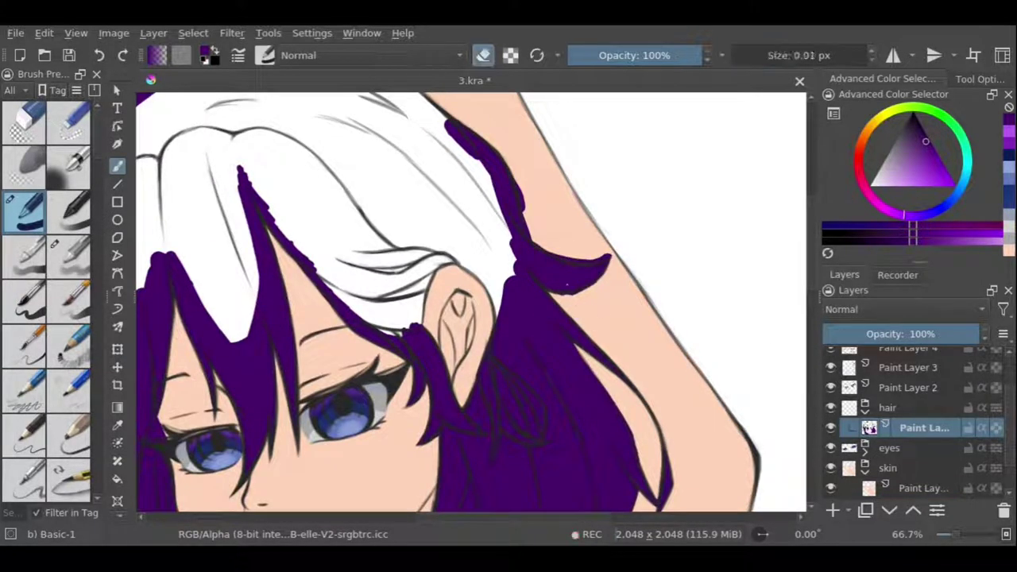
drag(543, 252, 586, 260)
drag(578, 293, 597, 283)
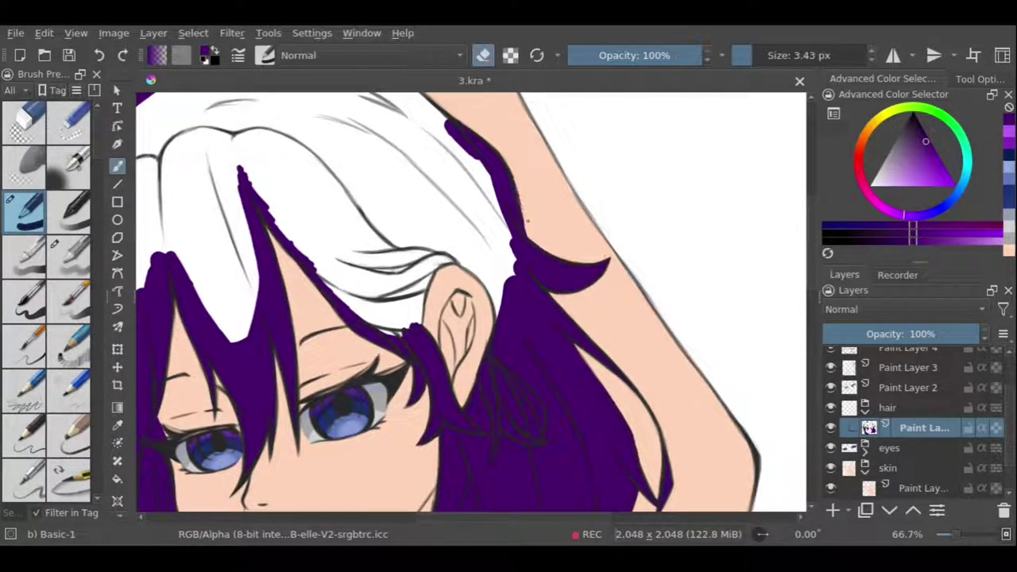
Fill the top of the hair with purple and cover the remaining white gap, unmirroring the view.
drag(495, 146, 574, 250)
key(e)
mouse_move(400, 152)
mouse_down()
mouse_move(495, 170)
mouse_move(438, 180)
mouse_move(422, 277)
mouse_move(318, 254)
mouse_move(347, 276)
mouse_move(477, 207)
mouse_up()
mouse_move(413, 119)
mouse_down()
mouse_move(363, 164)
mouse_move(352, 148)
mouse_move(506, 175)
mouse_move(540, 302)
mouse_up()
key(m)
drag(495, 170, 352, 336)
On a new layer, shade the lower hair purple and add lighter streaks on the hair top.
key(minus)
key(minus)
key(minus)
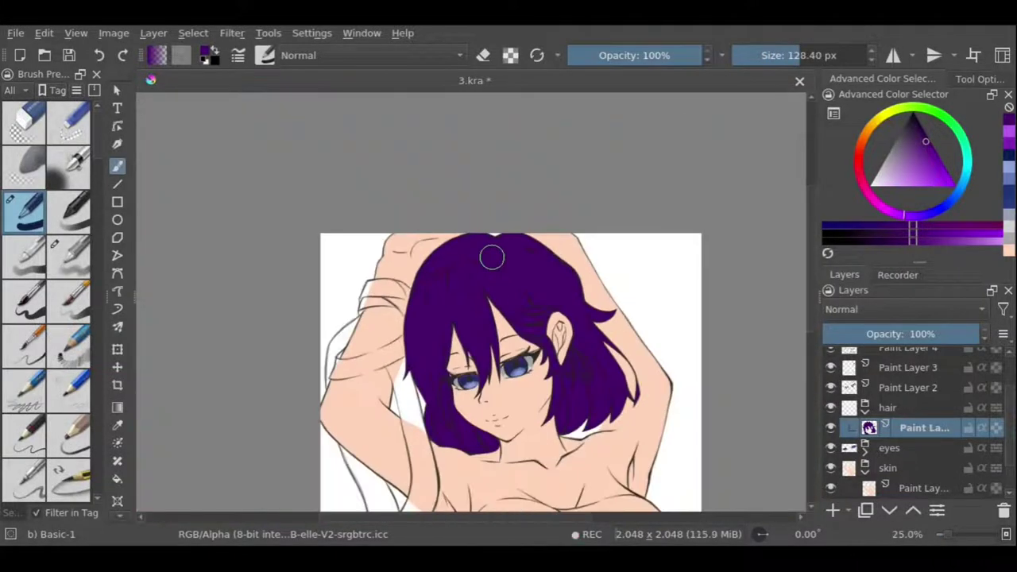
key(Insert)
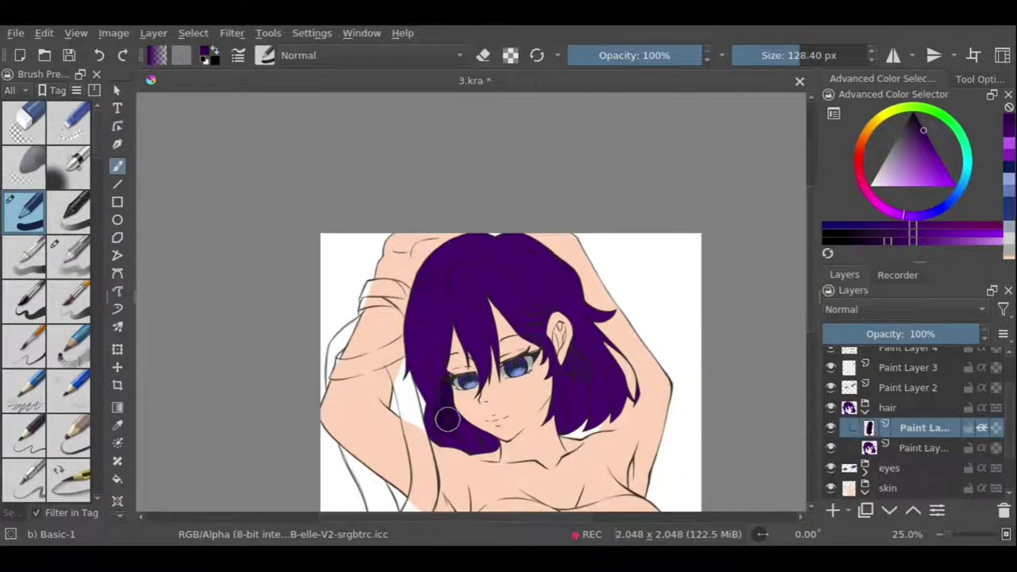
mouse_move(445, 416)
mouse_down()
mouse_move(556, 421)
mouse_move(595, 408)
mouse_move(586, 336)
mouse_up()
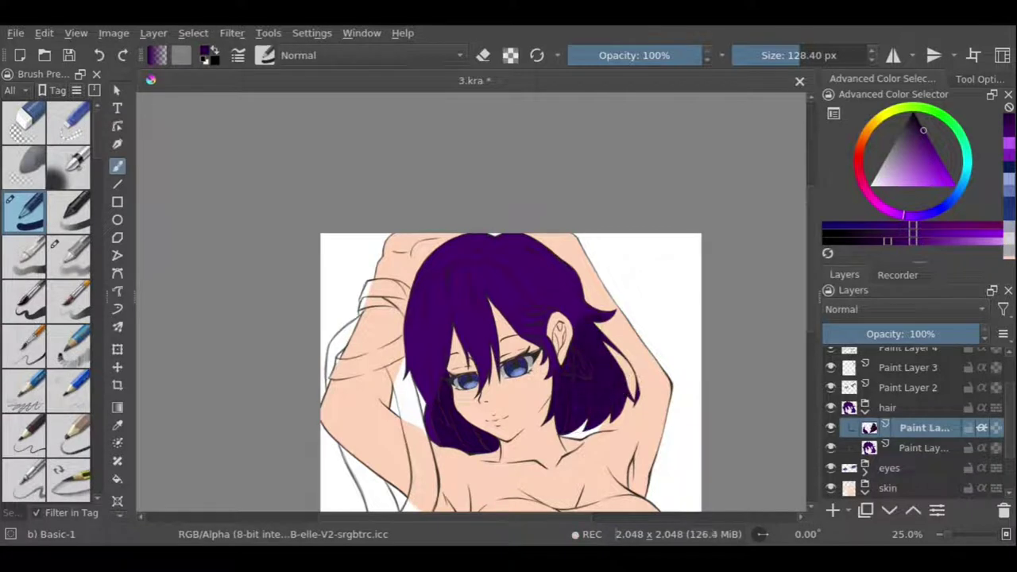
click(23, 308)
key(plus)
key(plus)
key(plus)
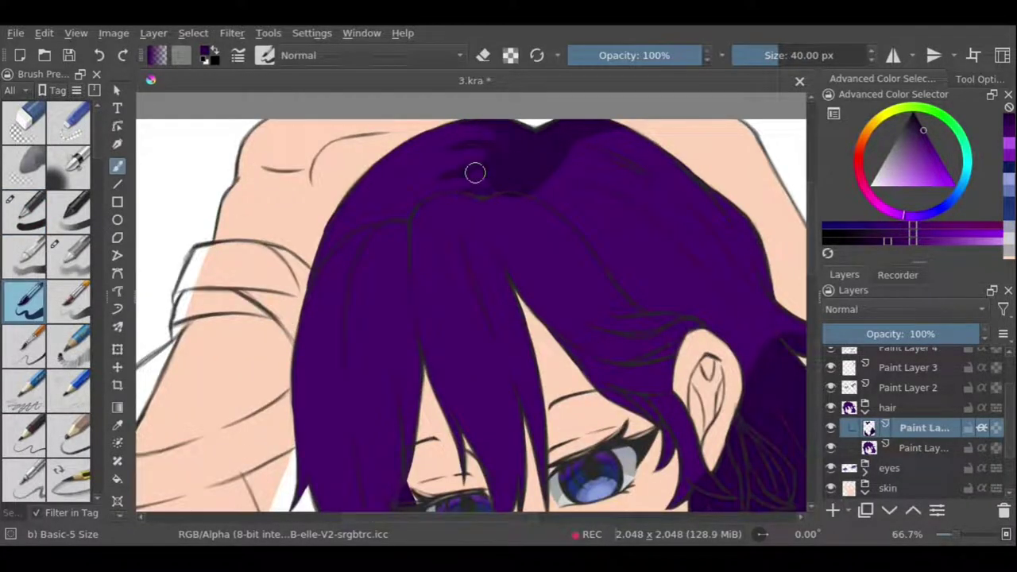
mouse_move(474, 173)
mouse_down()
mouse_move(461, 151)
mouse_move(363, 186)
mouse_move(403, 177)
mouse_move(385, 210)
mouse_up()
Shade the right part of the hair top darker purple with the round brush.
key(slash)
key(e)
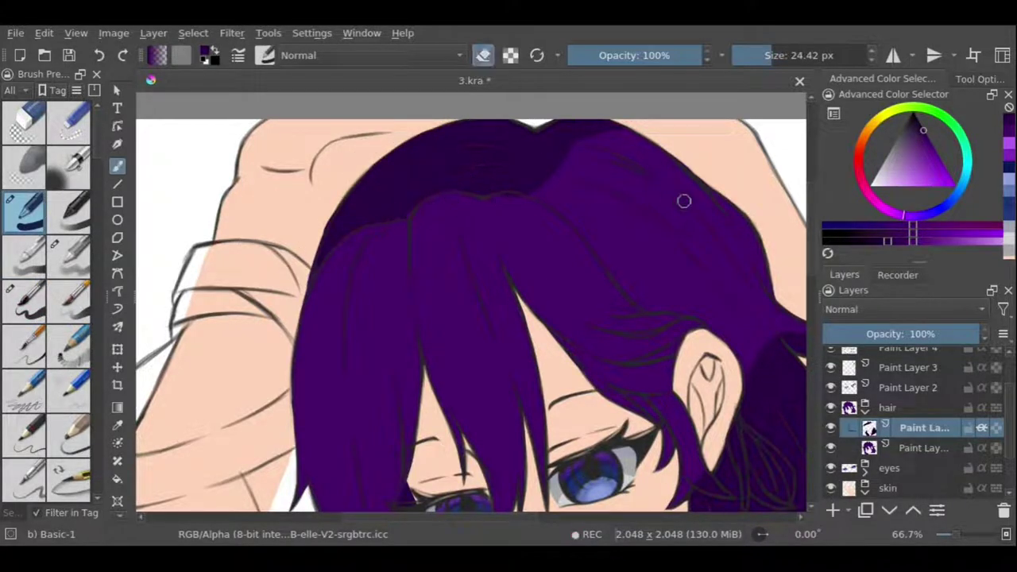
key(e)
drag(597, 105, 513, 145)
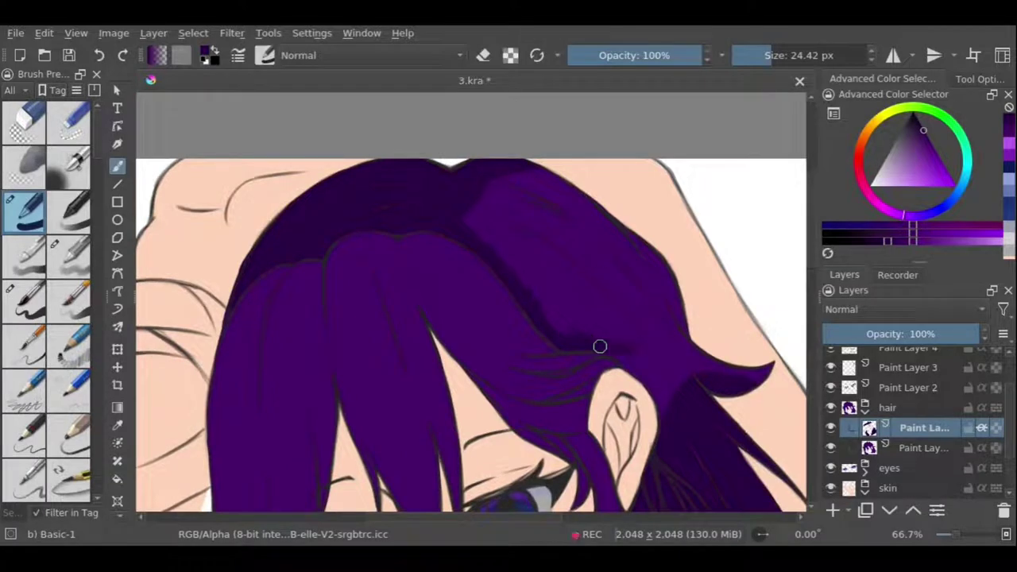
mouse_move(476, 183)
mouse_down()
mouse_move(538, 239)
mouse_move(739, 373)
mouse_up()
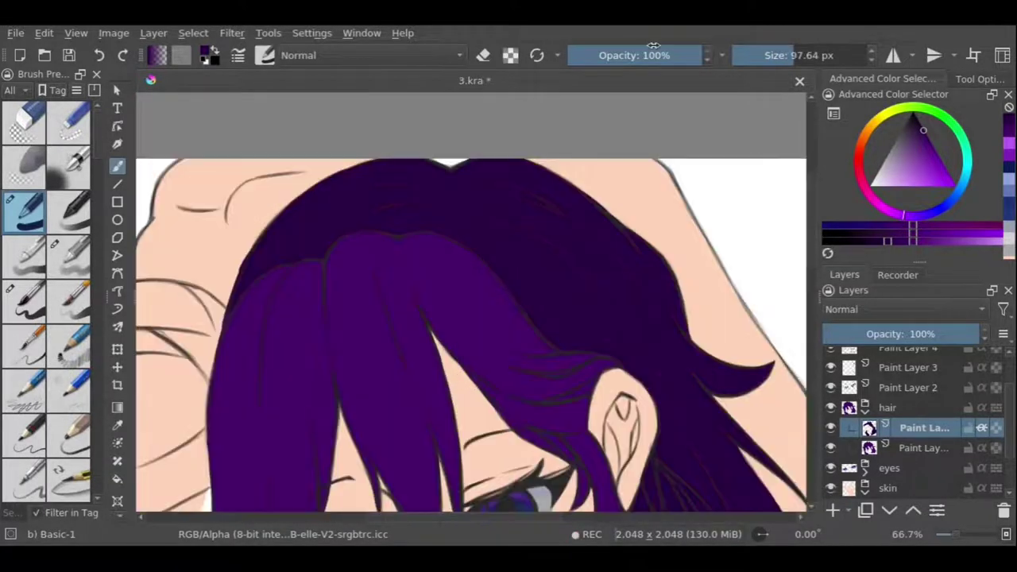
key(bracketleft)
key(e)
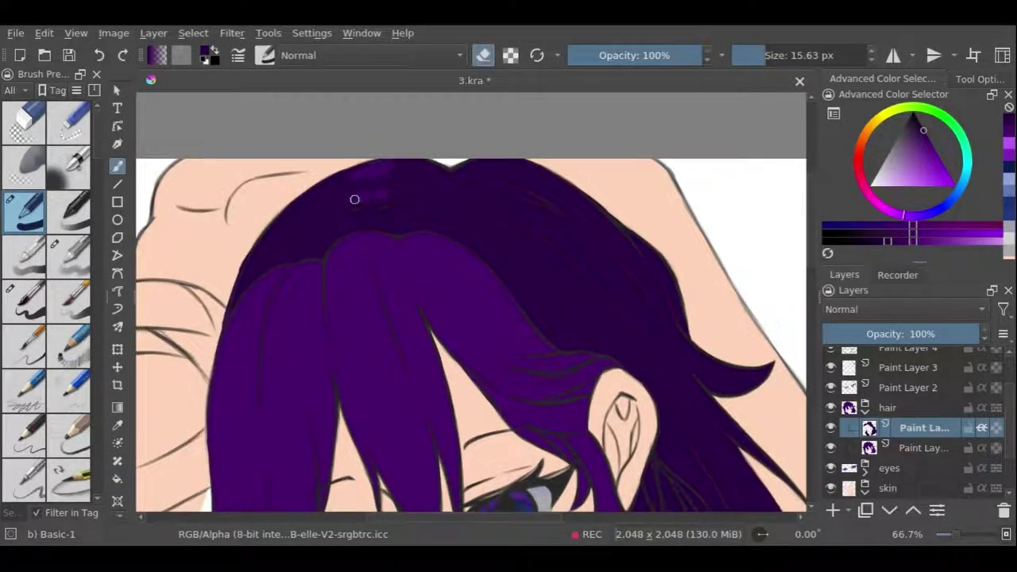
key(slash)
key(e)
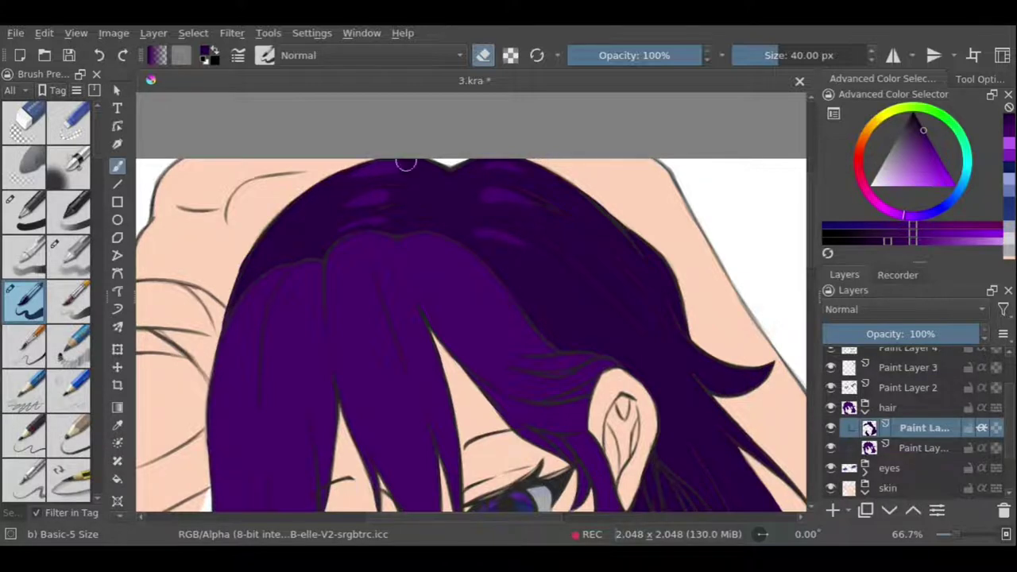
Choose the soft flow-opacity brush and sample a darker purple from the hair.
scroll(450, 216, down, 2)
key(slash)
scroll(357, 262, up, 1)
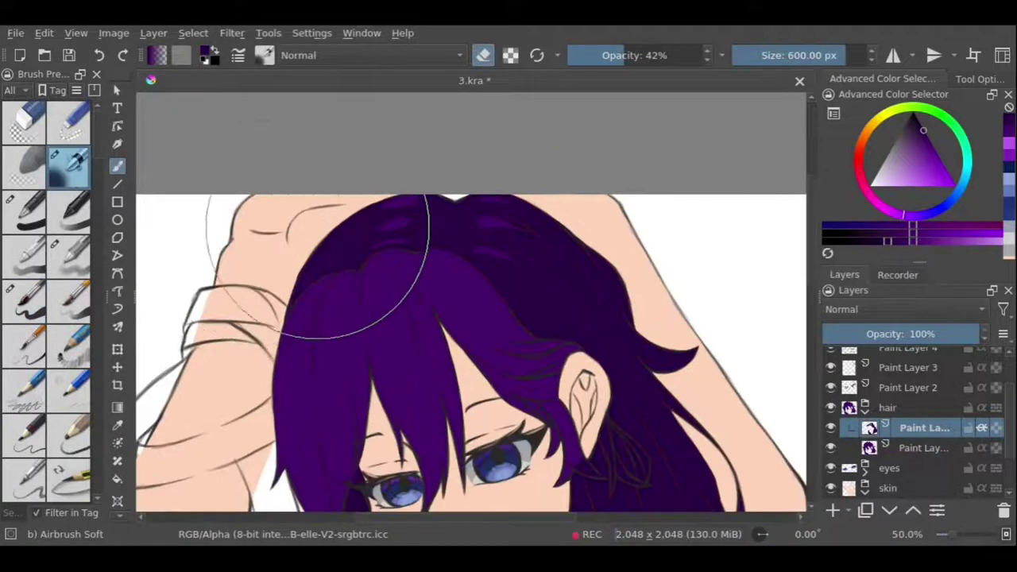
key(e)
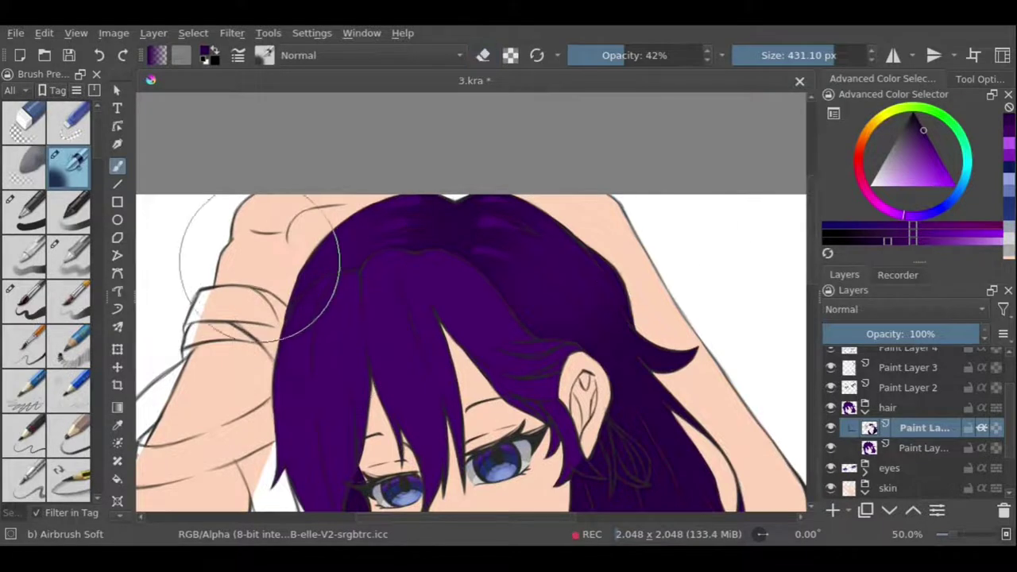
key(slash)
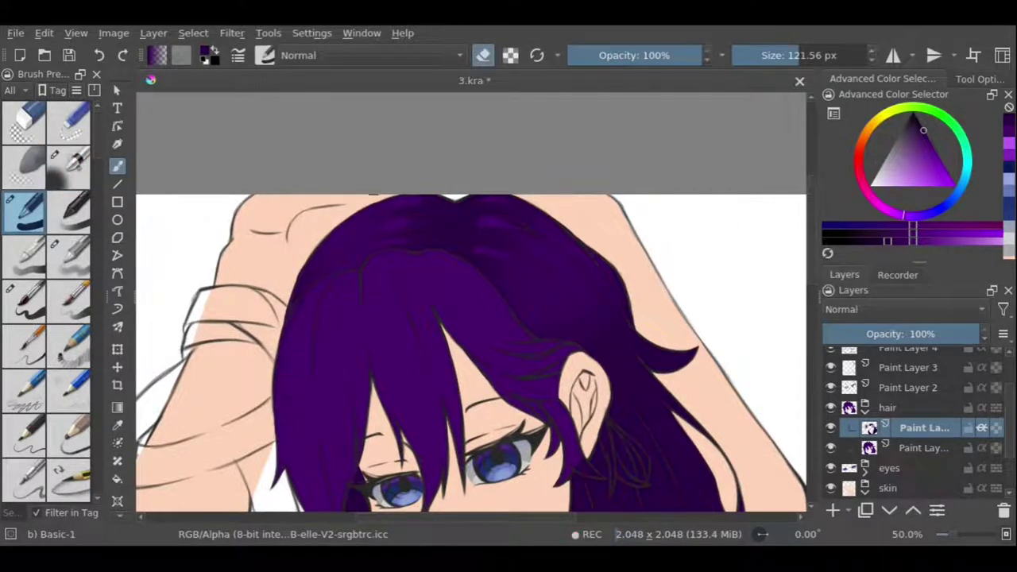
click(69, 256)
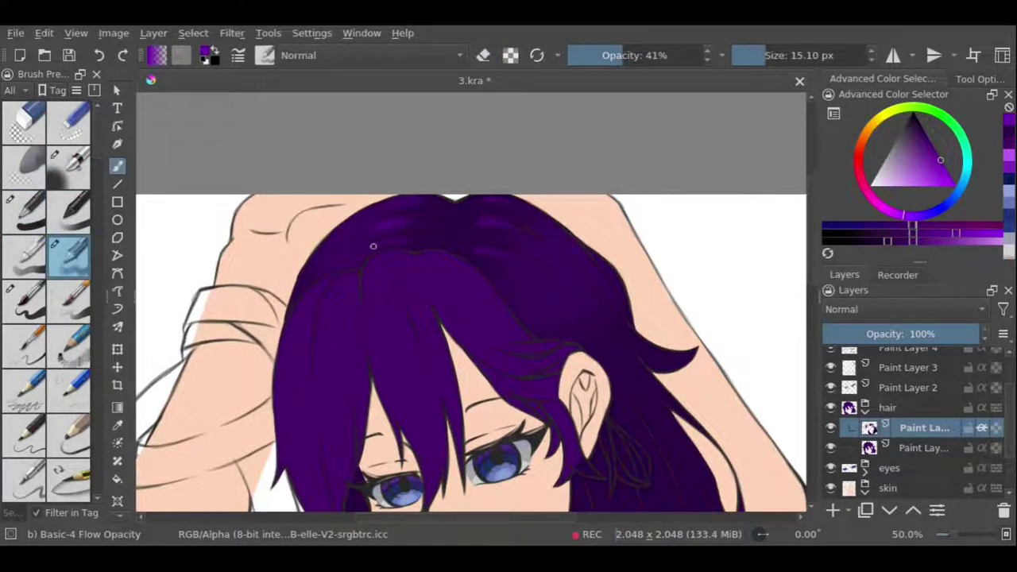
ctrl+click(458, 207)
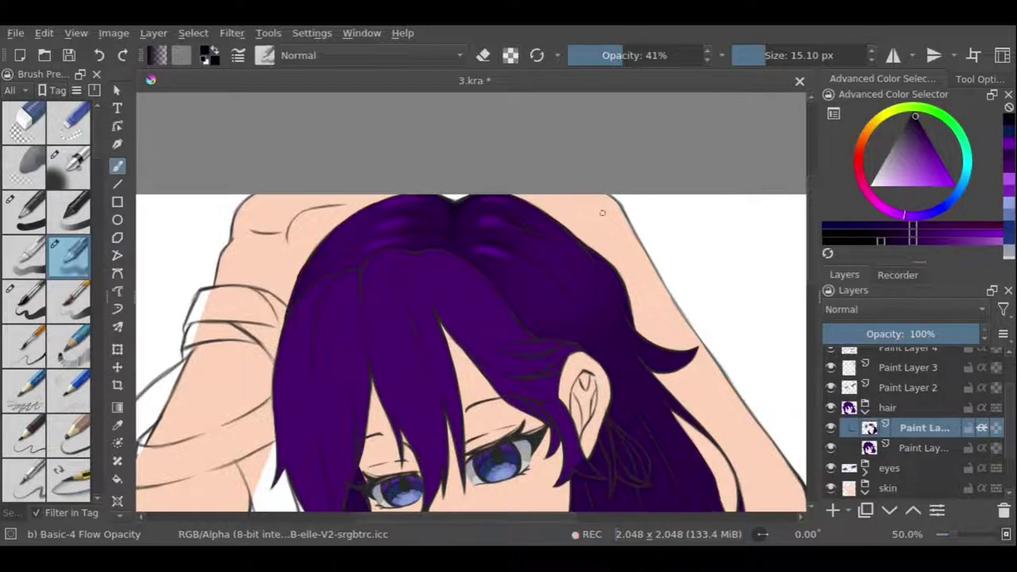
Paint lighter purple highlight streaks across the crown with a smaller round brush.
scroll(638, 271, up, 2)
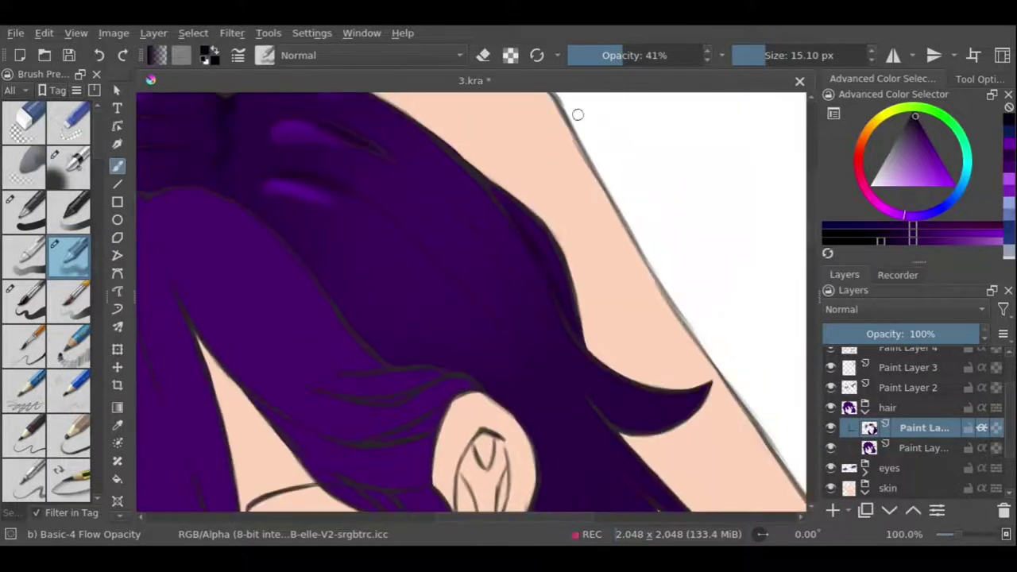
scroll(545, 166, down, 3)
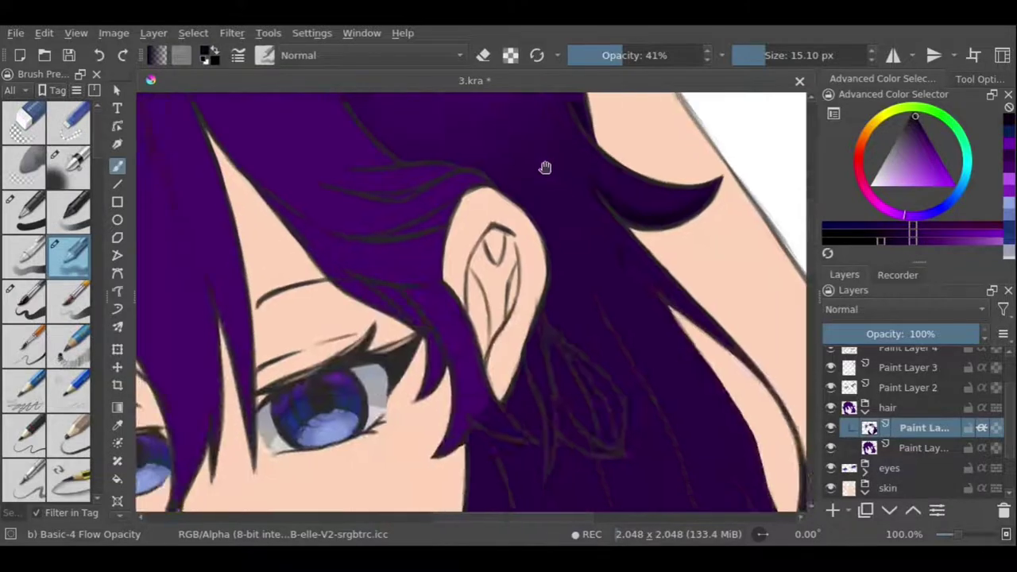
scroll(316, 249, down, 5)
scroll(397, 254, down, 2)
scroll(405, 350, up, 2)
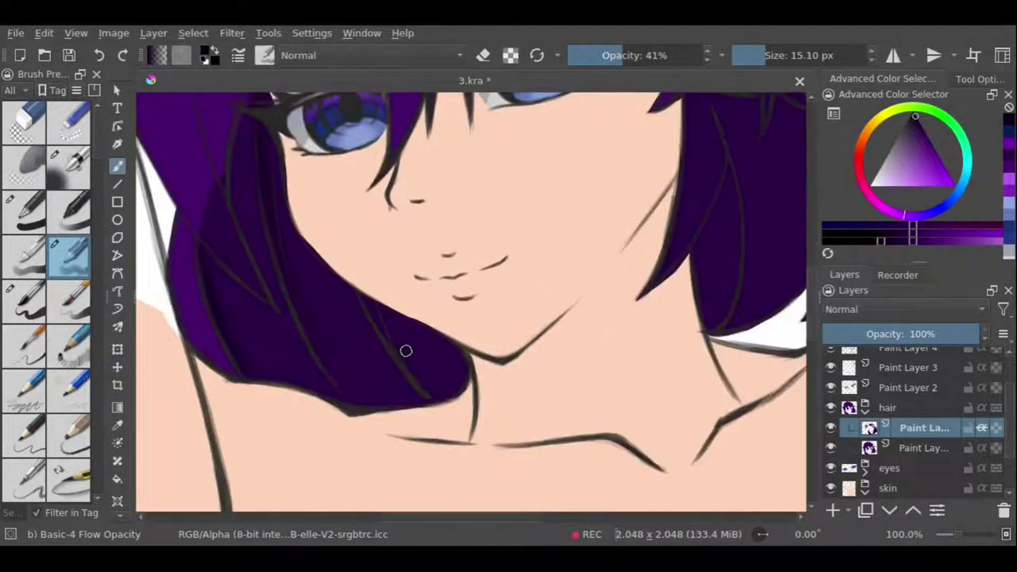
drag(741, 166, 596, 221)
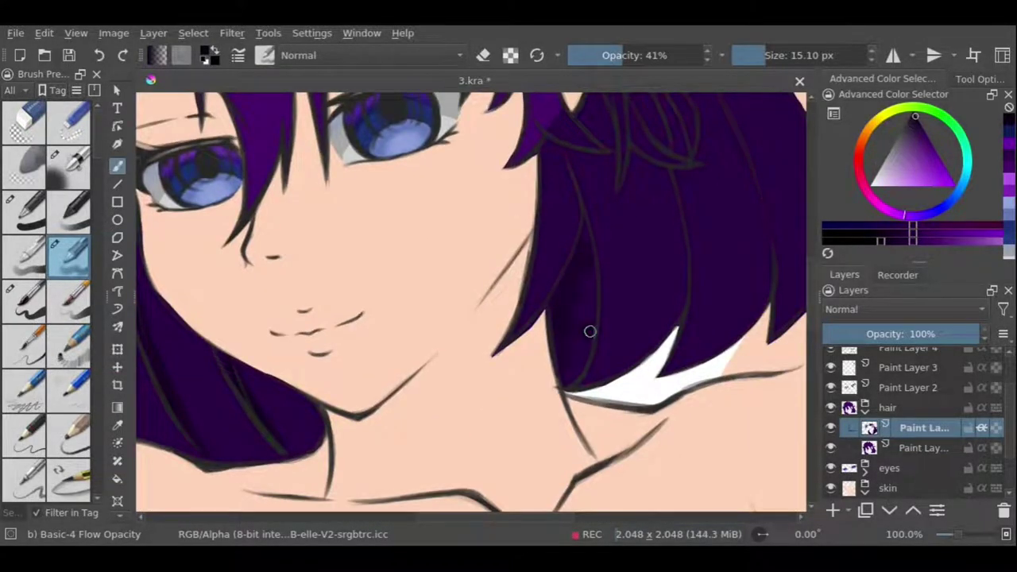
scroll(554, 311, down, 4)
scroll(600, 188, up, 2)
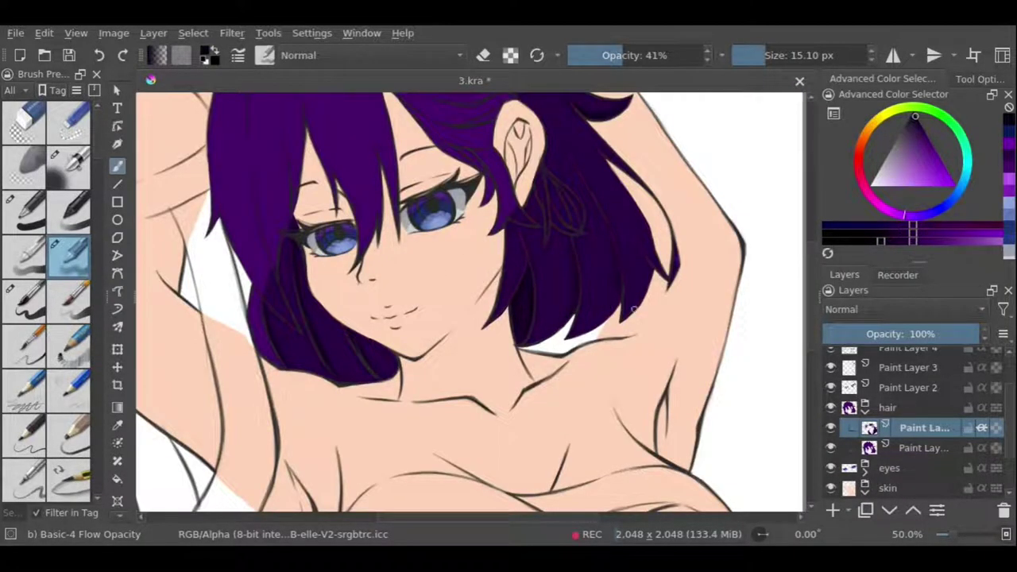
drag(635, 309, 631, 416)
key(/)
key(bracketleft)
key(bracketleft)
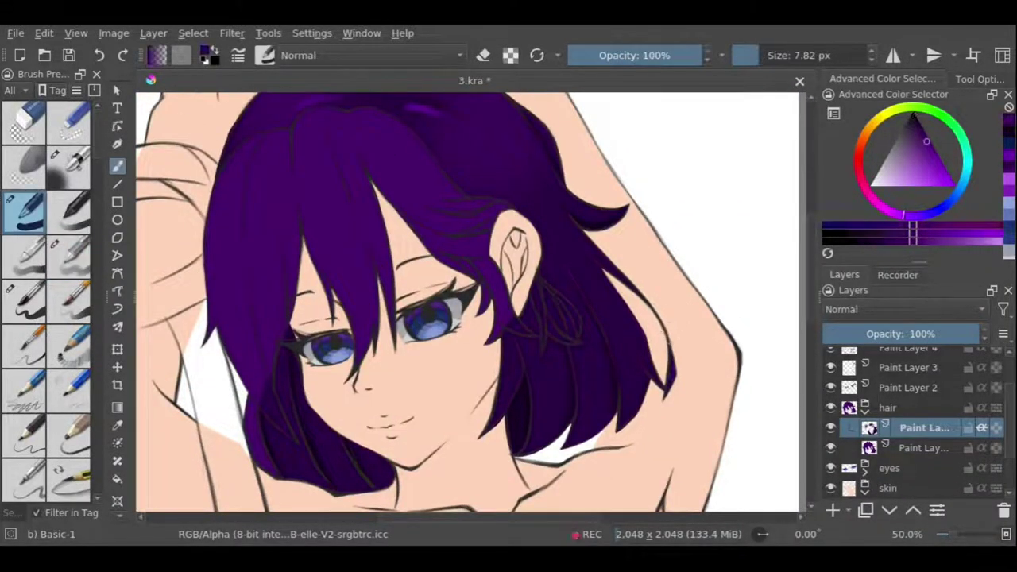
scroll(627, 215, up, 1)
scroll(549, 166, up, 3)
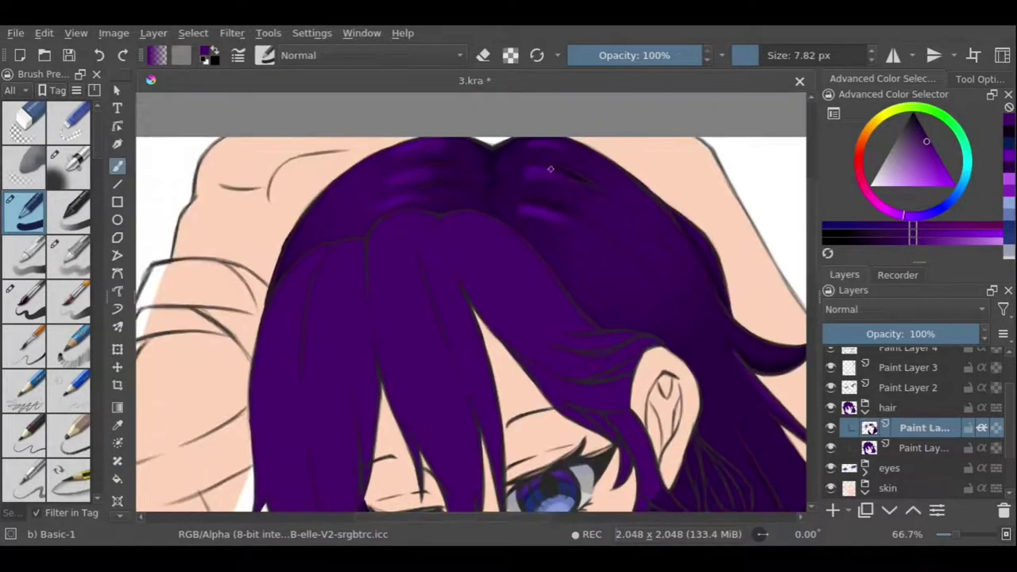
key(/)
key(e)
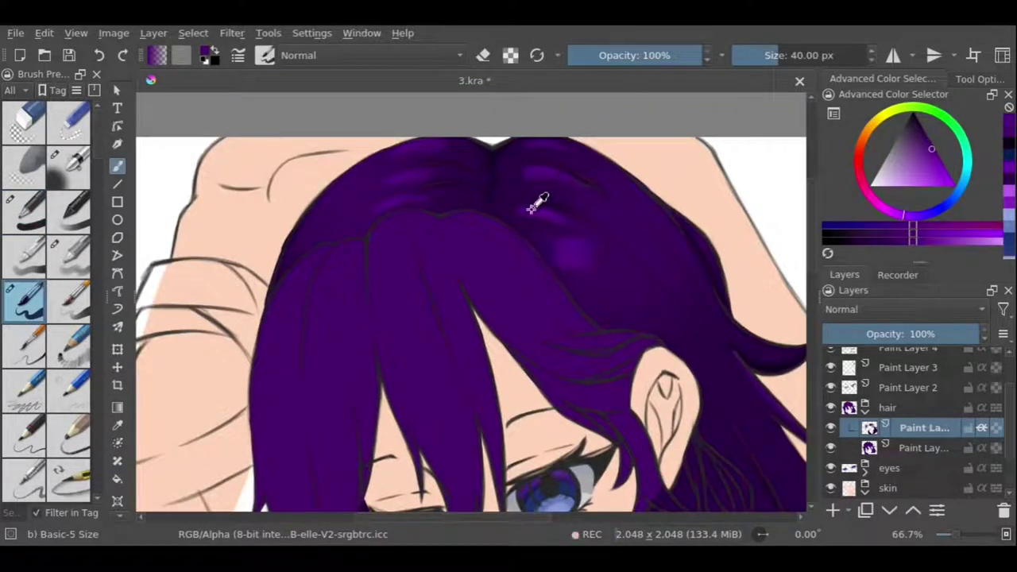
drag(542, 207, 418, 170)
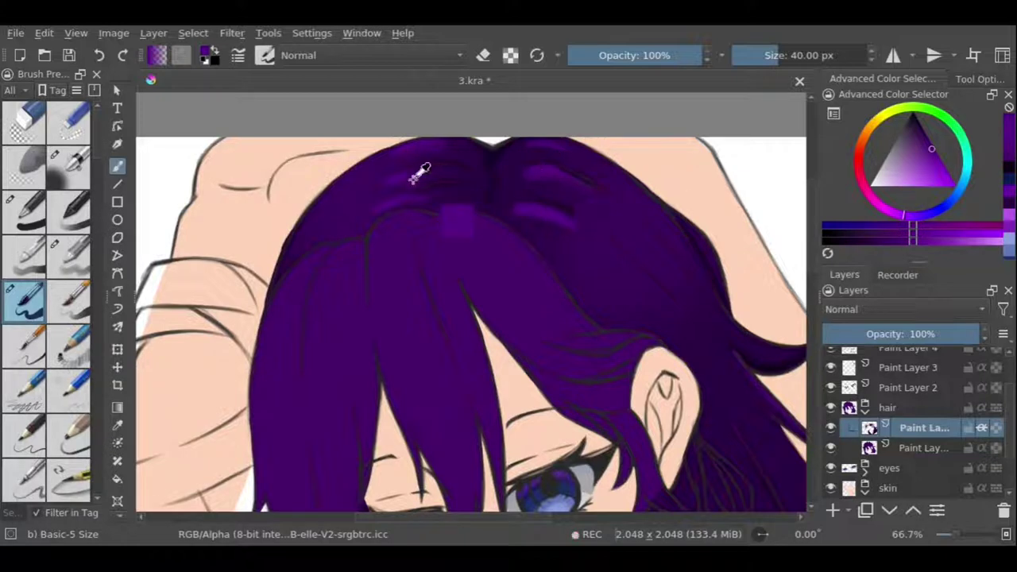
Sample several hair purples and switch to a softer, lower-opacity brush.
ctrl+click(437, 168)
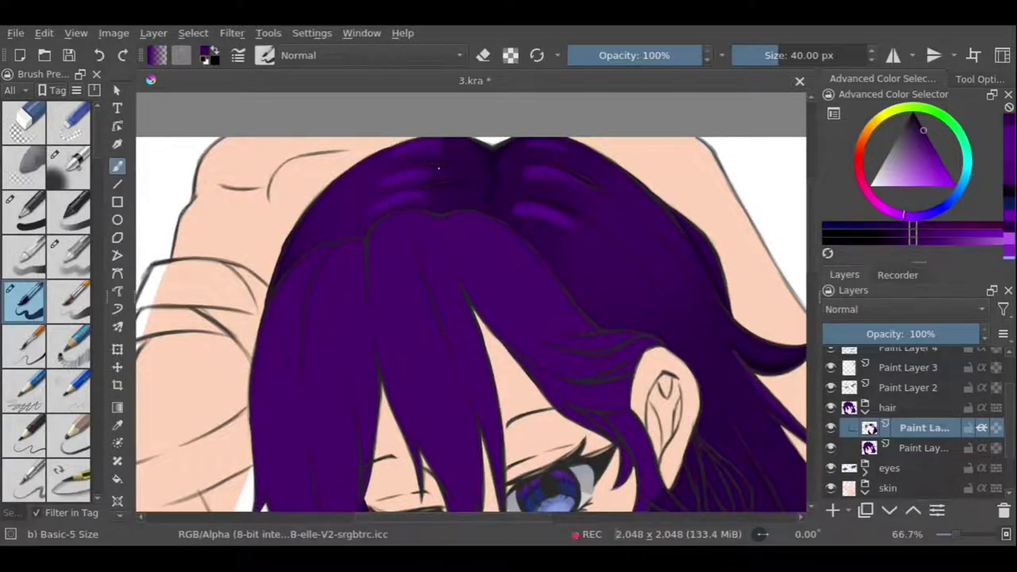
scroll(508, 213, up, 4)
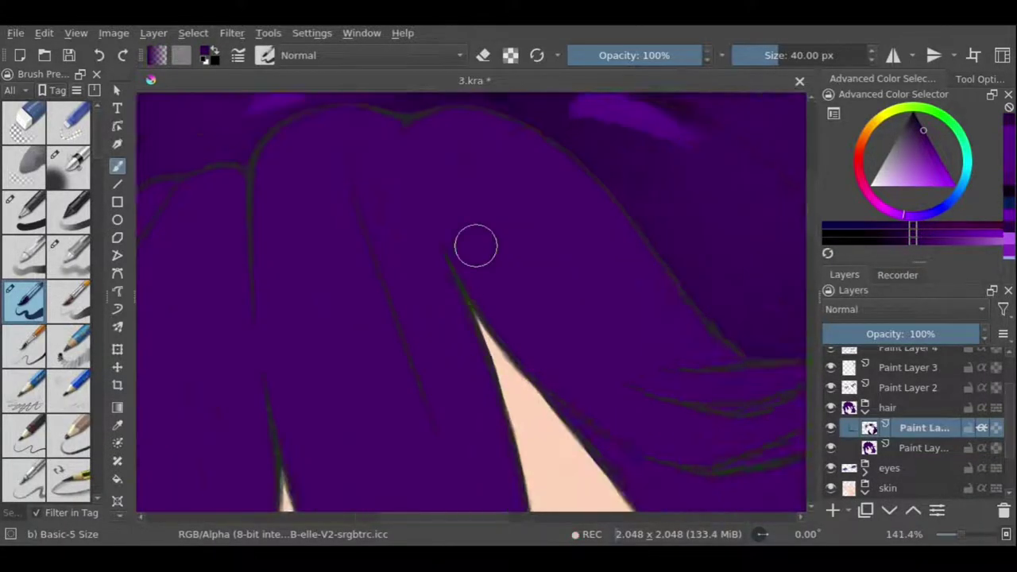
scroll(474, 243, down, 2)
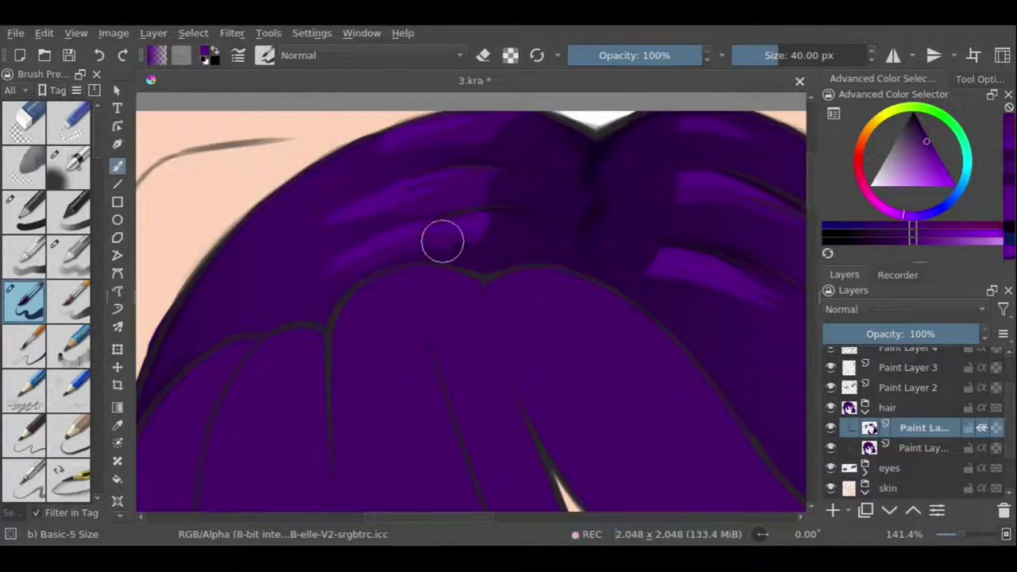
ctrl+click(449, 254)
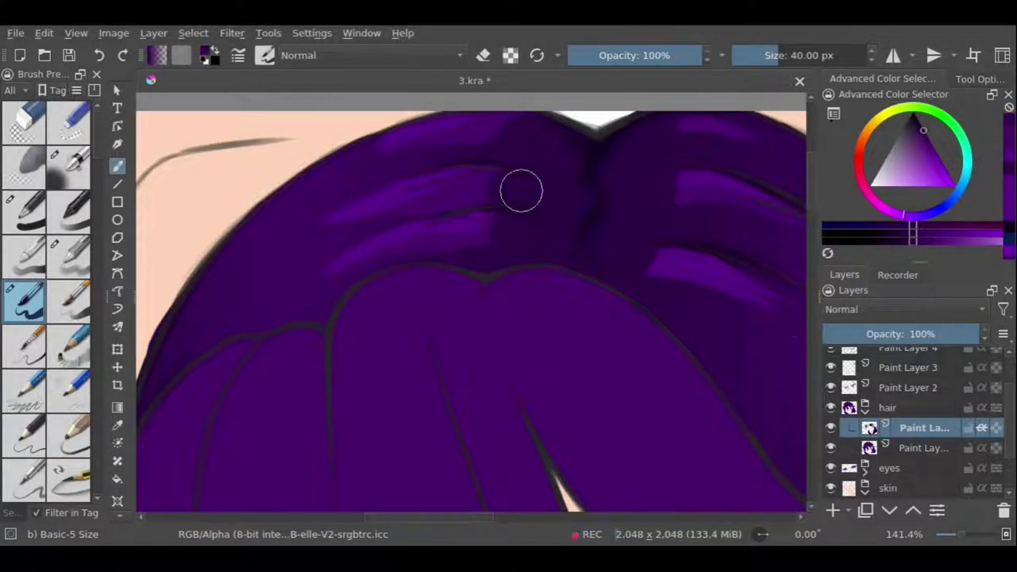
ctrl+click(583, 172)
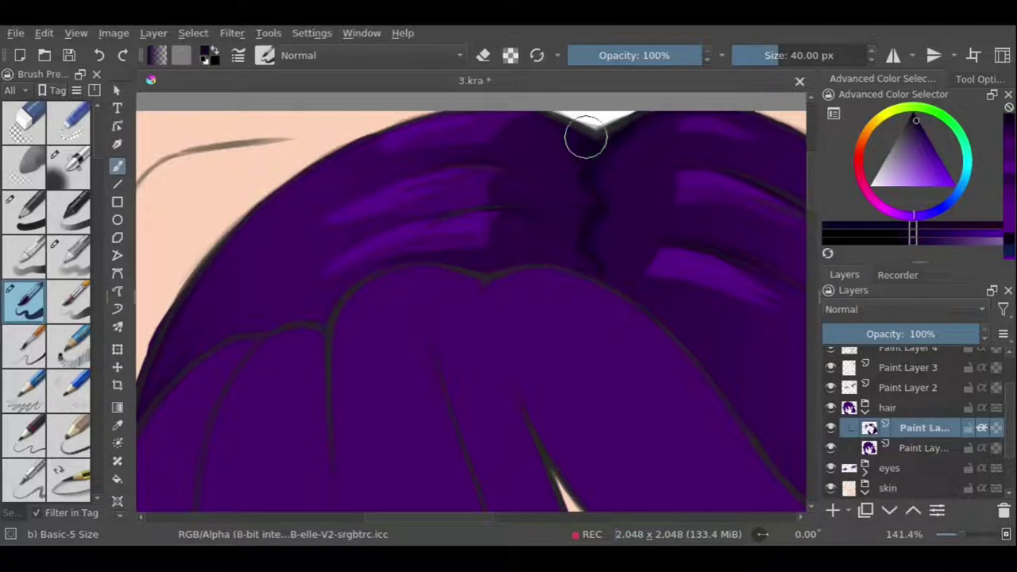
click(70, 258)
ctrl+click(634, 142)
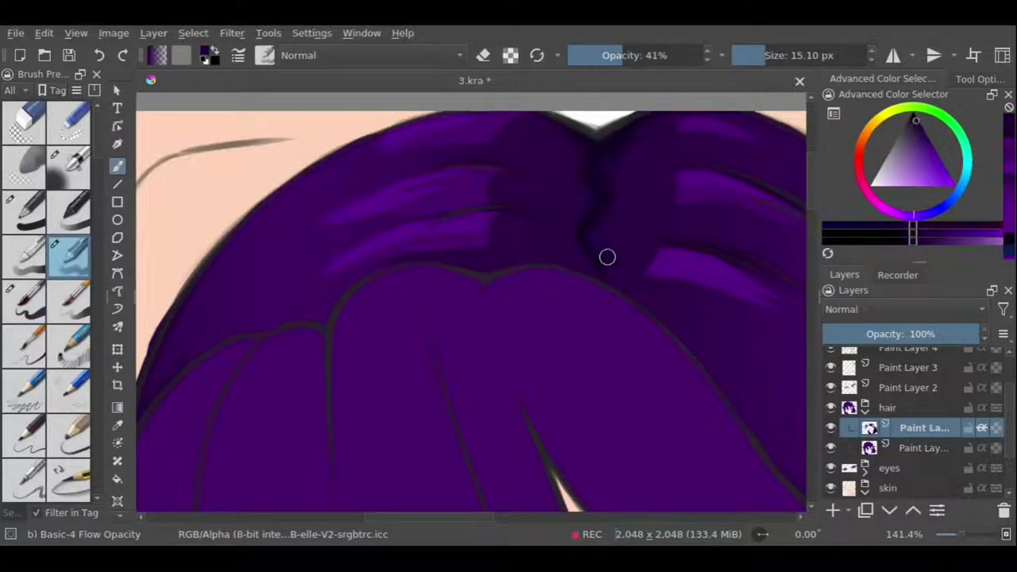
Zoom out and add a new empty layer for hair shading.
key(2)
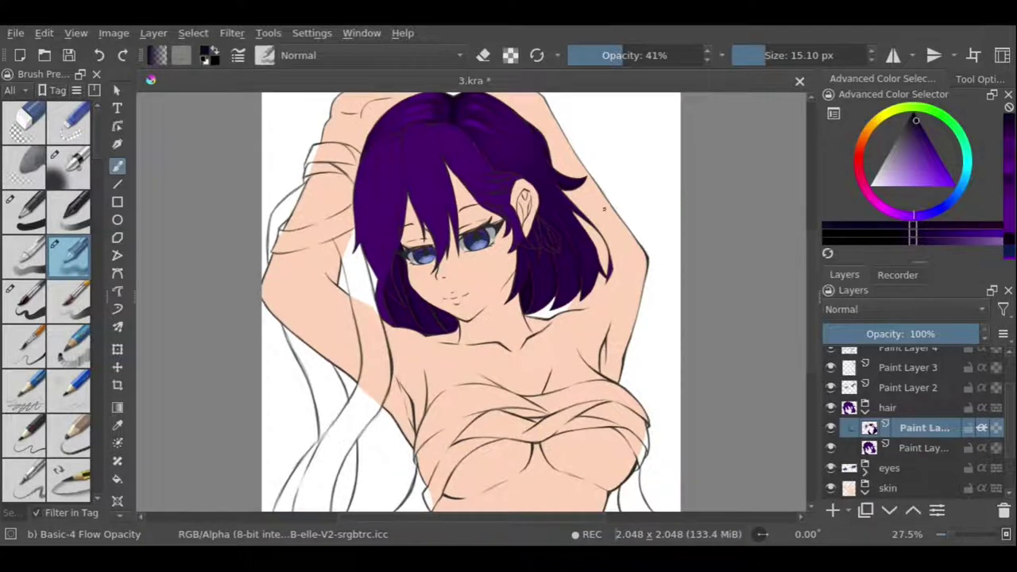
key(Insert)
scroll(418, 283, up, 4)
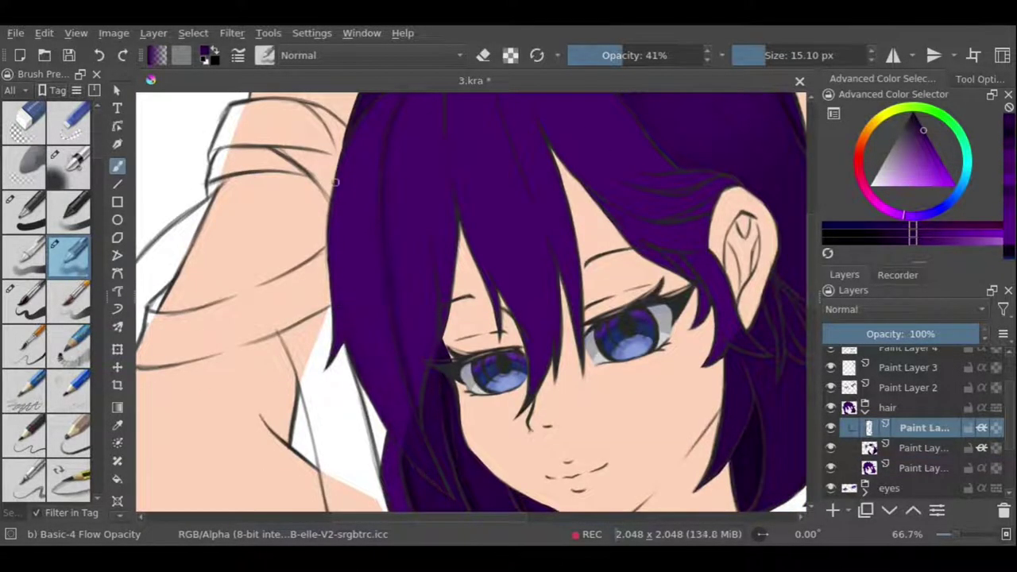
Frame the hair and pick a slightly different purple with the soft low-opacity brush.
drag(426, 193, 424, 255)
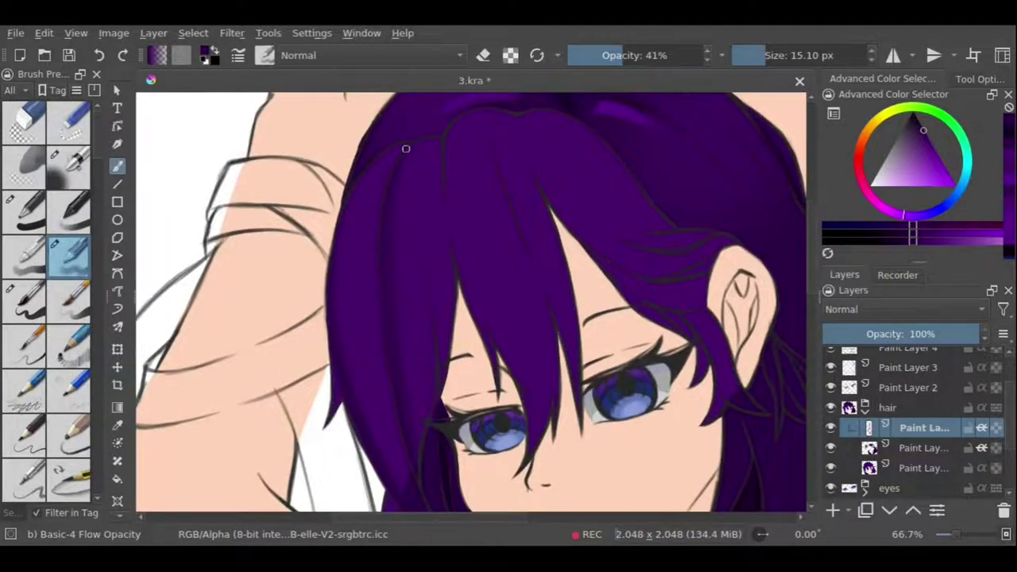
drag(405, 149, 457, 135)
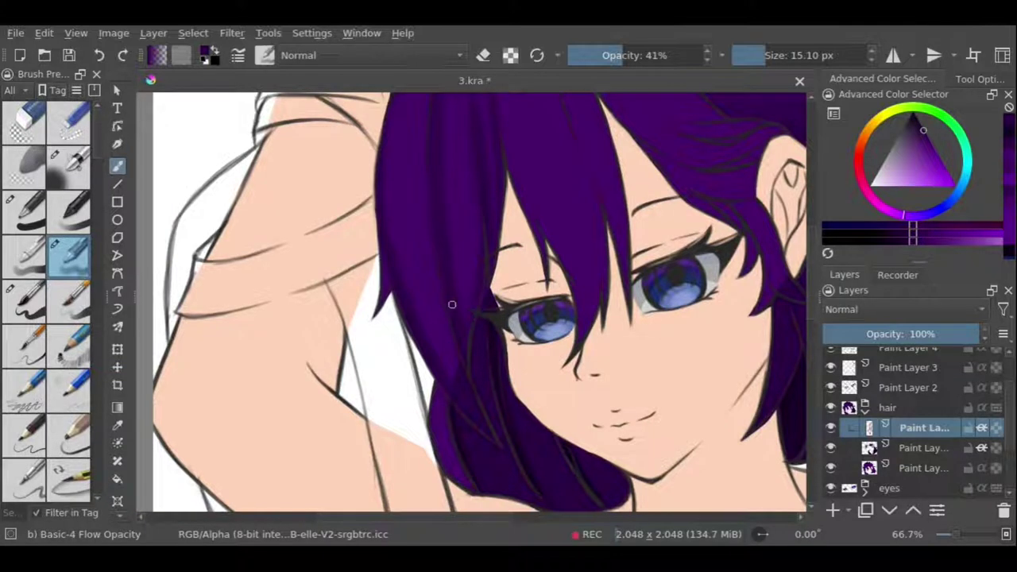
key(minus)
key(minus)
key(minus)
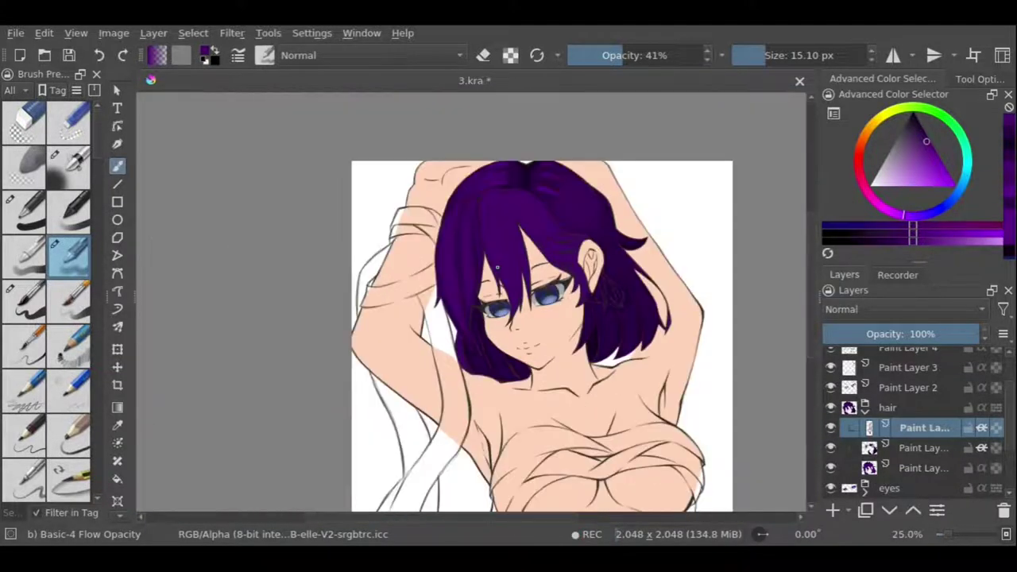
scroll(498, 268, up, 1)
scroll(416, 136, up, 1)
ctrl+click(389, 149)
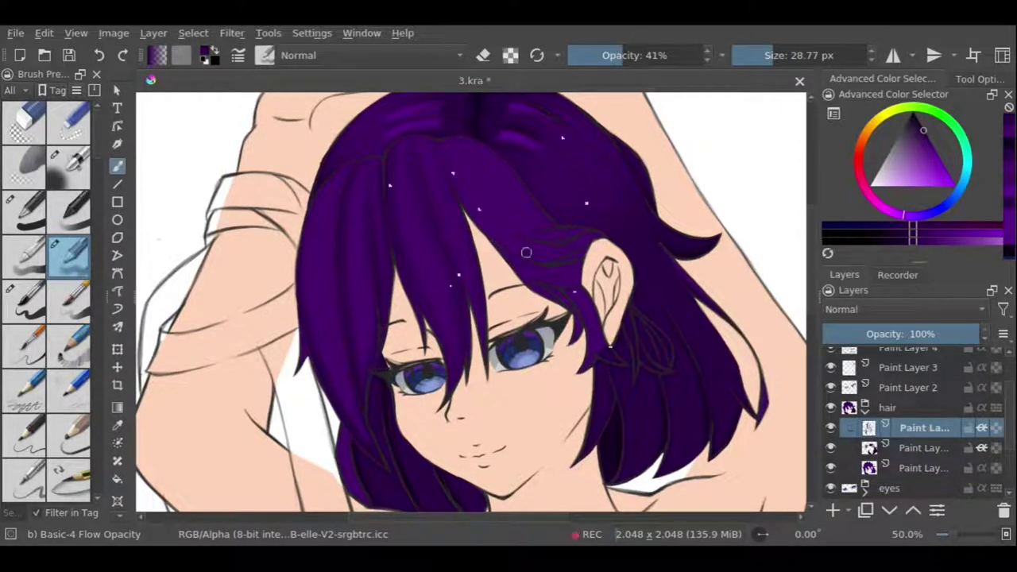
key(slash)
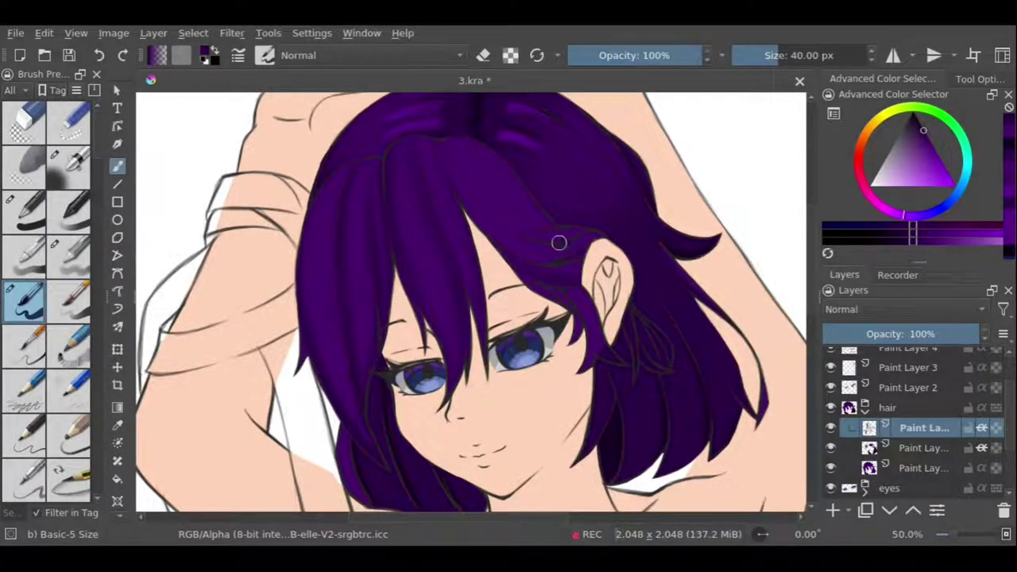
key(slash)
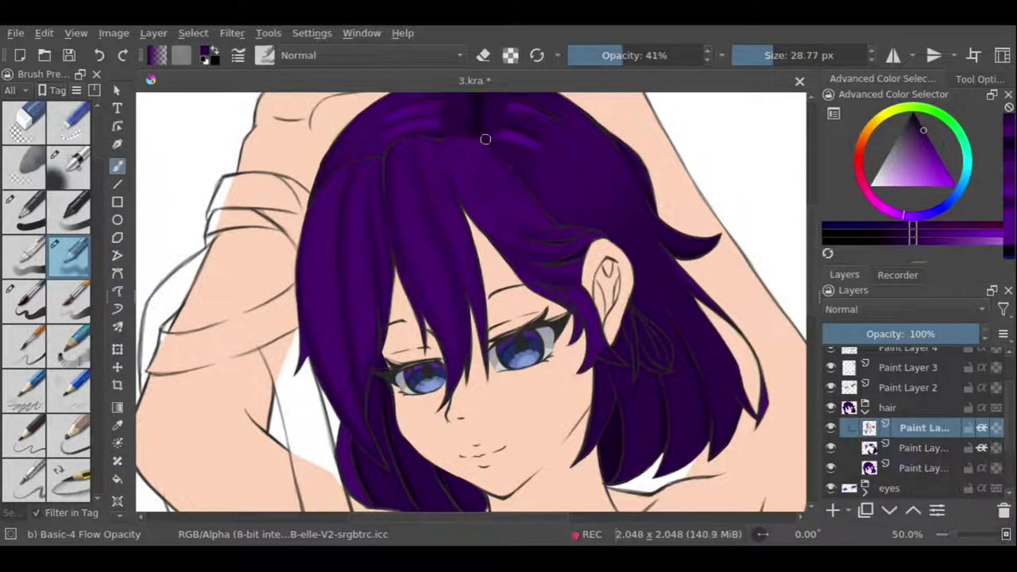
Mirror the view to check the hair shading and choose a slightly lighter purple.
key(e)
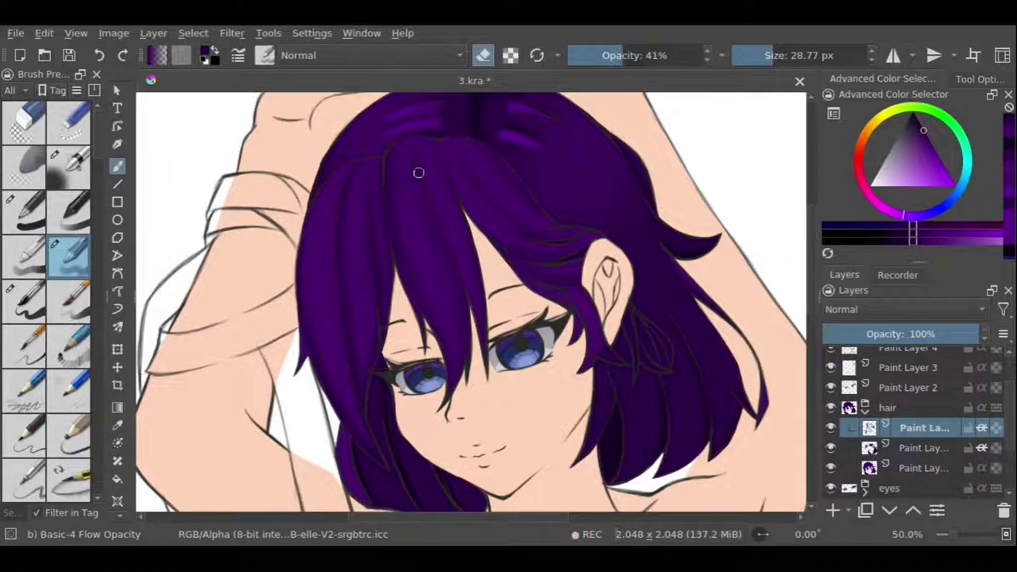
key(e)
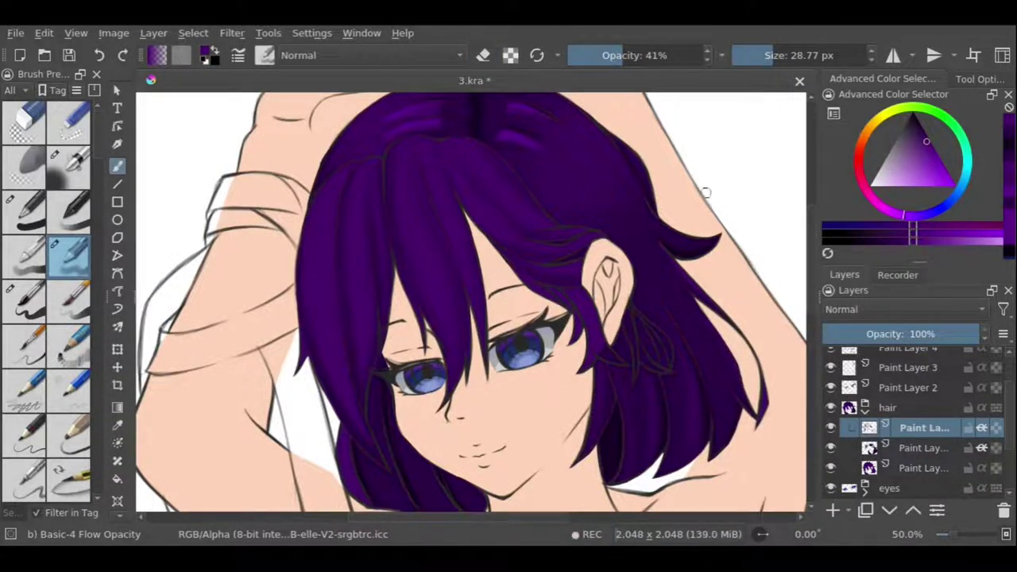
key(m)
scroll(350, 159, up, 2)
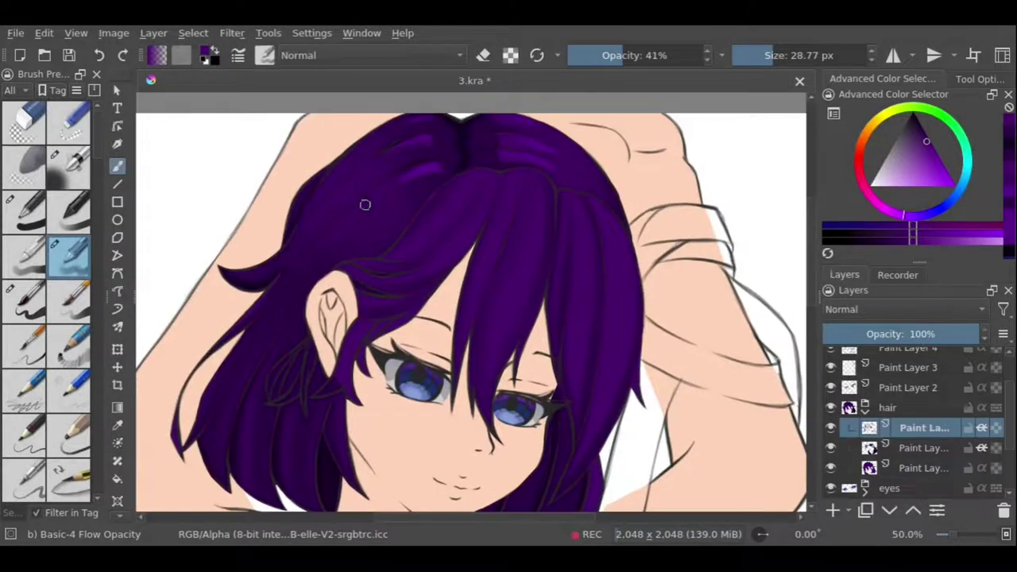
scroll(365, 205, down, 2)
scroll(401, 202, down, 4)
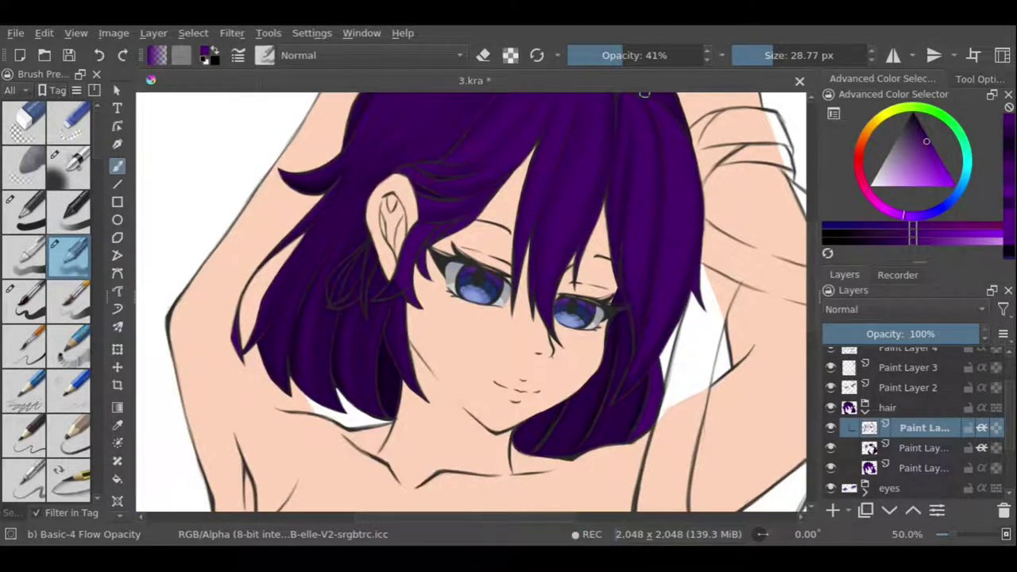
ctrl+click(401, 282)
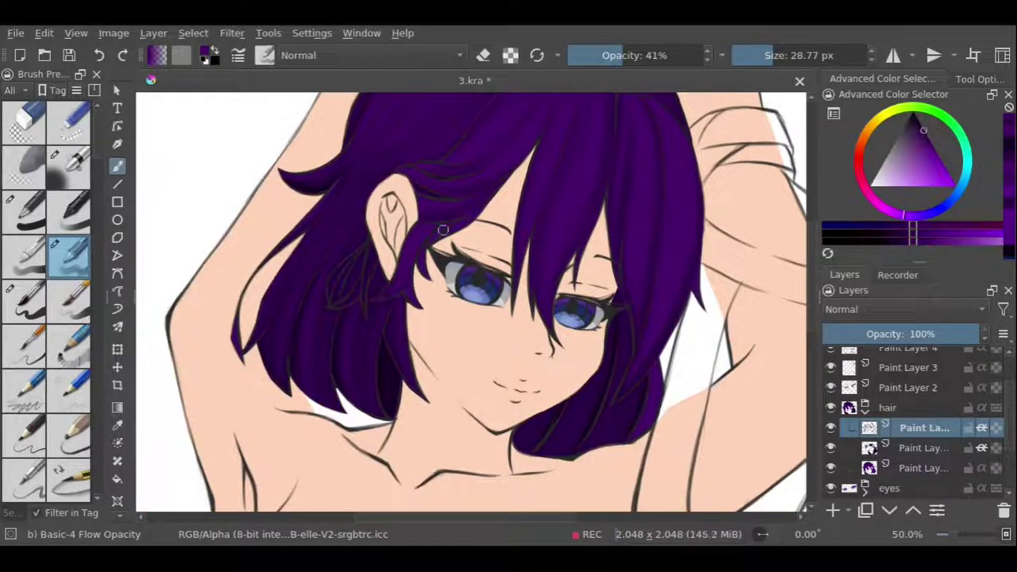
Flip the view back to normal and add a new layer inside the skin group.
click(27, 306)
scroll(502, 250, up, 3)
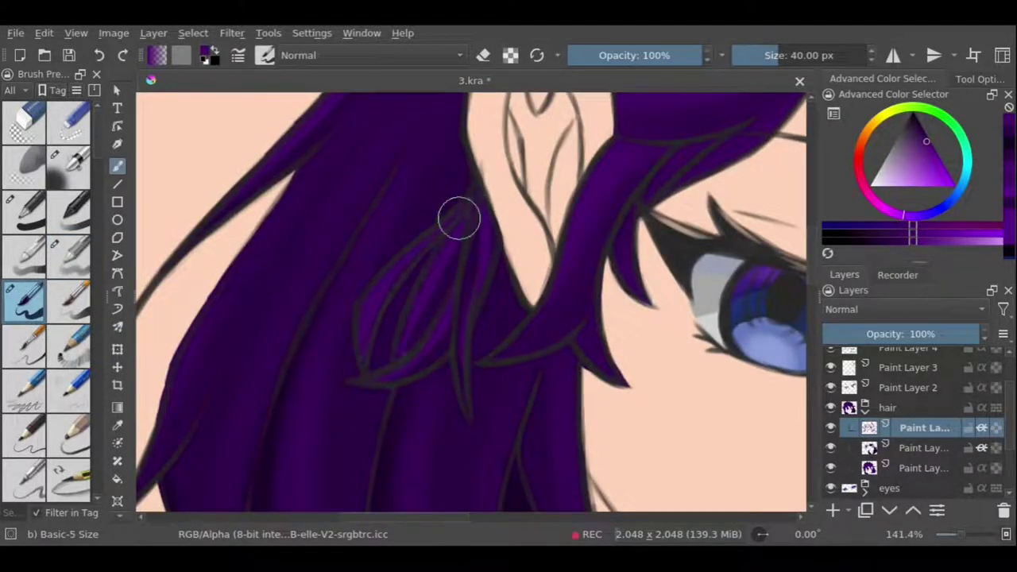
scroll(629, 248, down, 2)
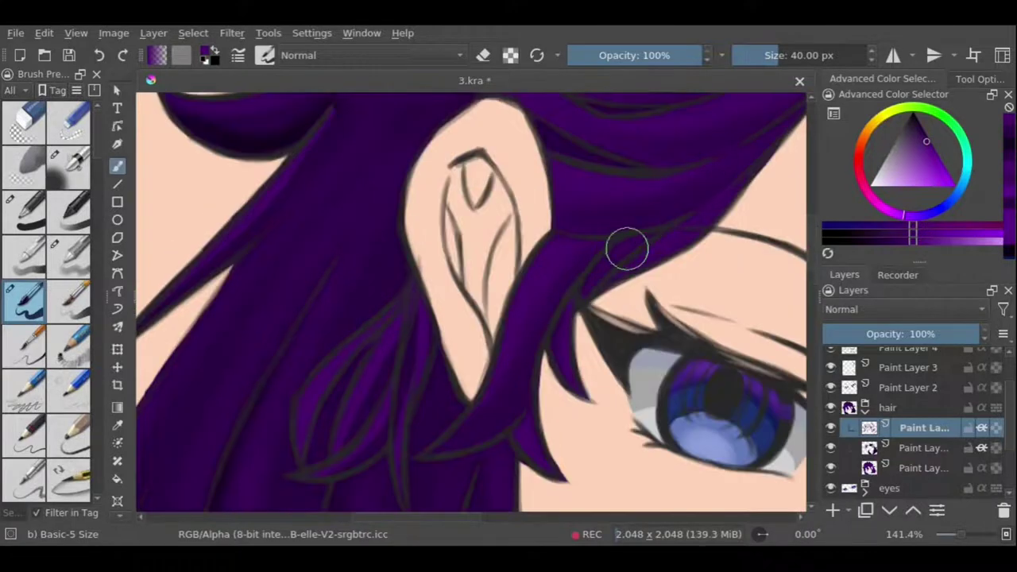
scroll(653, 176, down, 3)
key(slash)
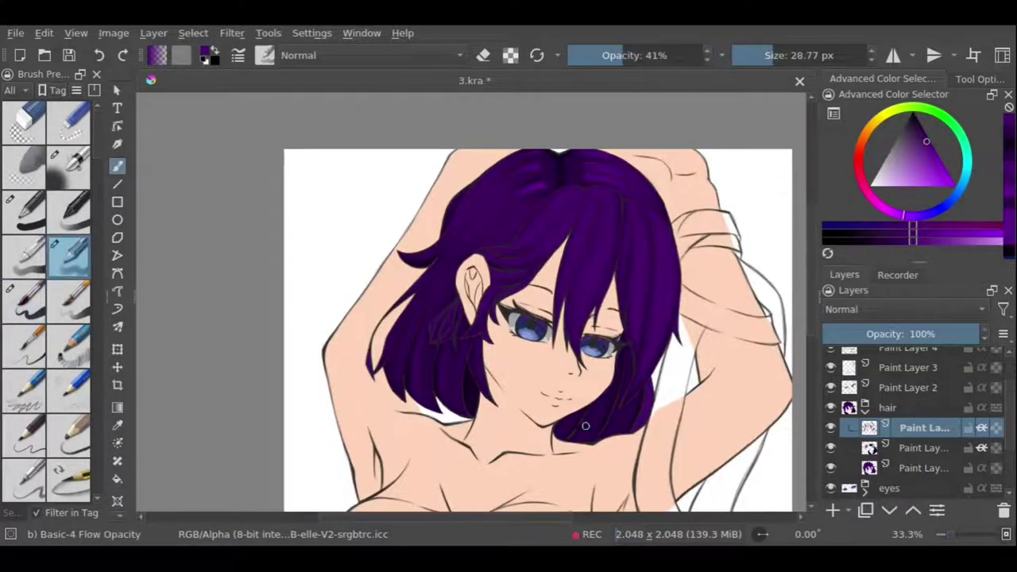
key(m)
drag(532, 359, 589, 224)
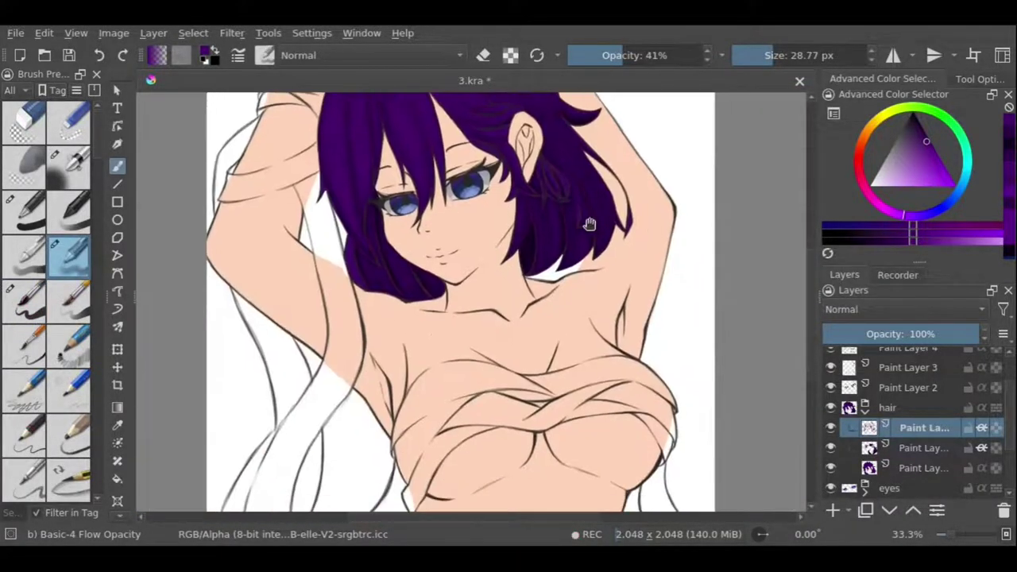
key(Insert)
Paint pinkish-red blush over both eyelids and down the left cheek.
ctrl+click(650, 230)
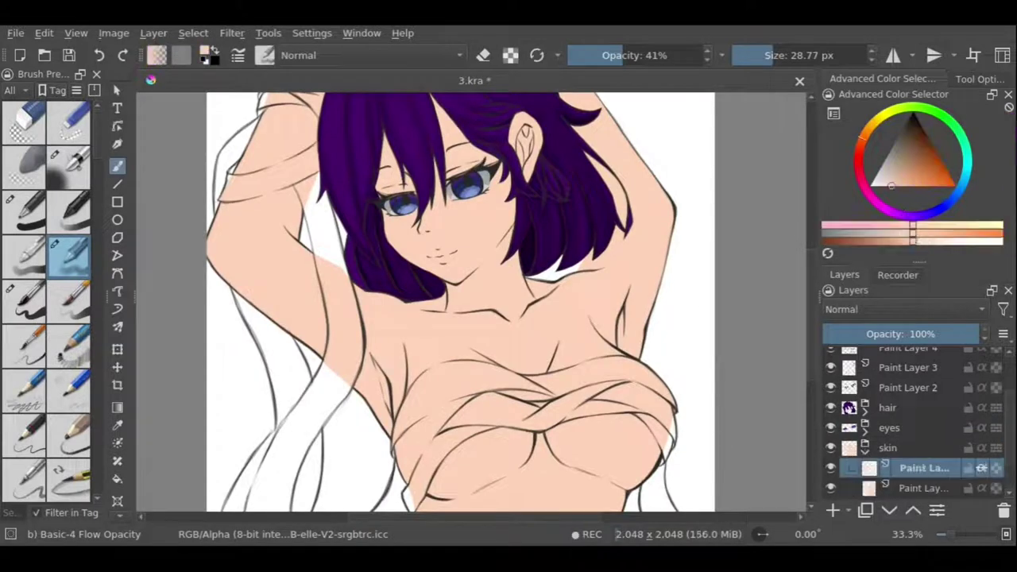
scroll(371, 159, up, 2)
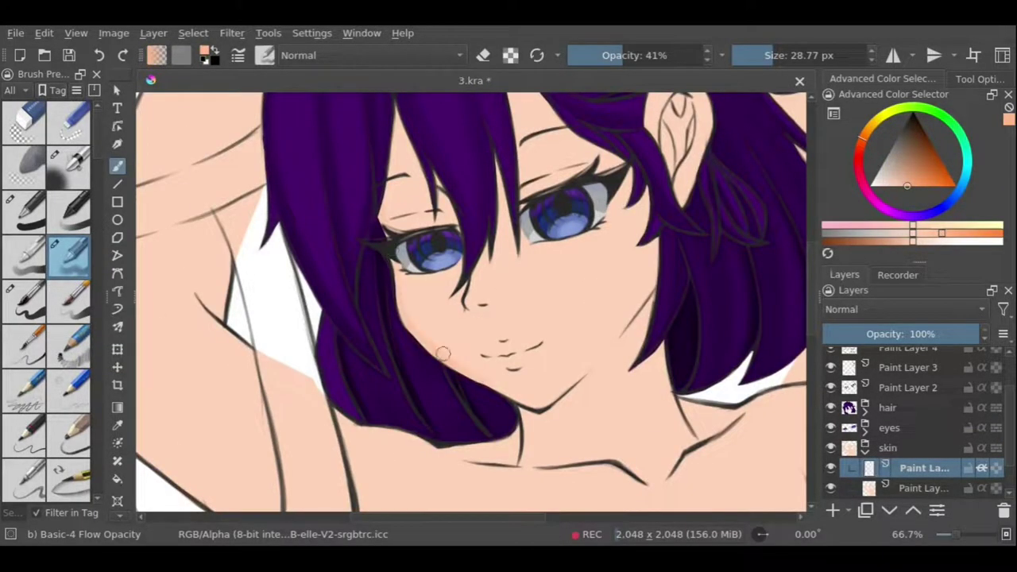
click(913, 228)
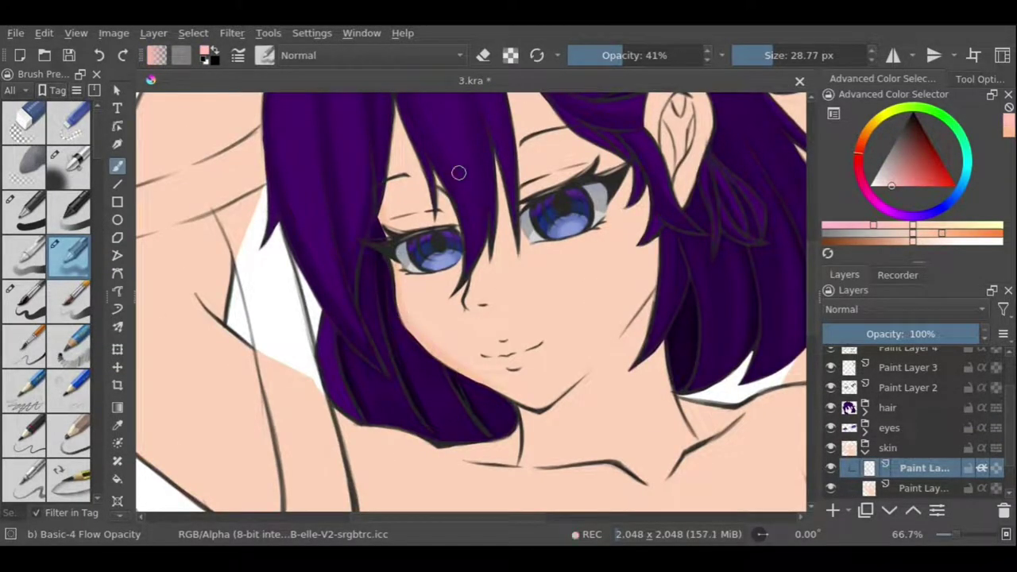
click(69, 302)
drag(393, 217, 445, 213)
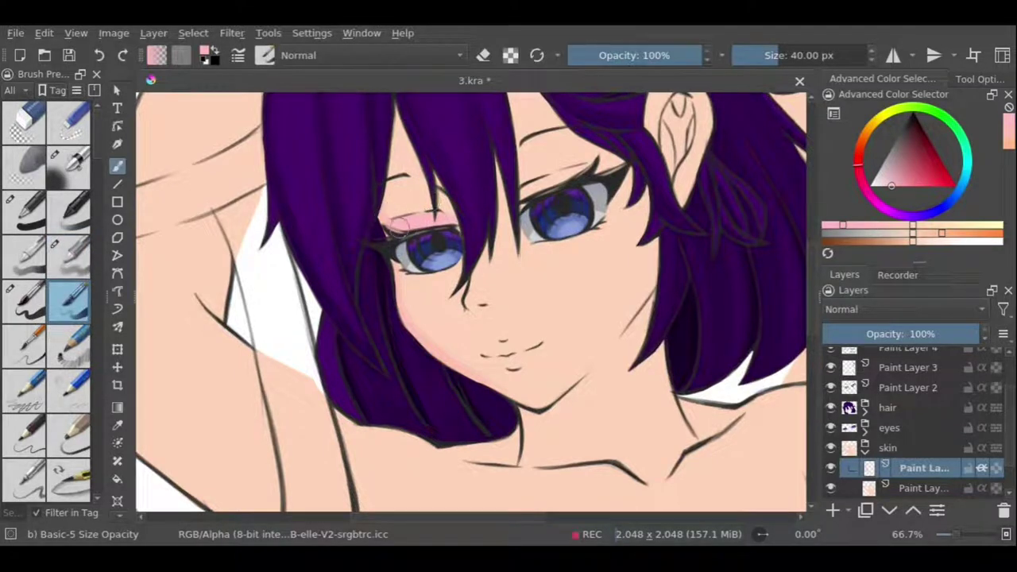
mouse_move(522, 187)
mouse_down()
mouse_move(626, 168)
mouse_move(627, 227)
mouse_up()
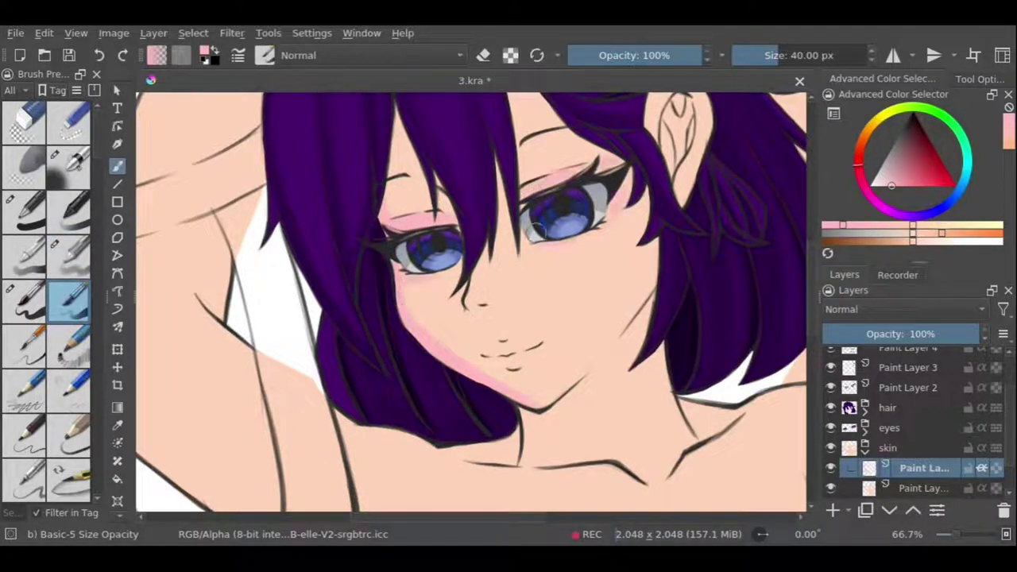
drag(640, 175, 653, 302)
Soften the blush with the eraser, then switch to a soft airbrush with a muted skin tone.
key(/)
key(e)
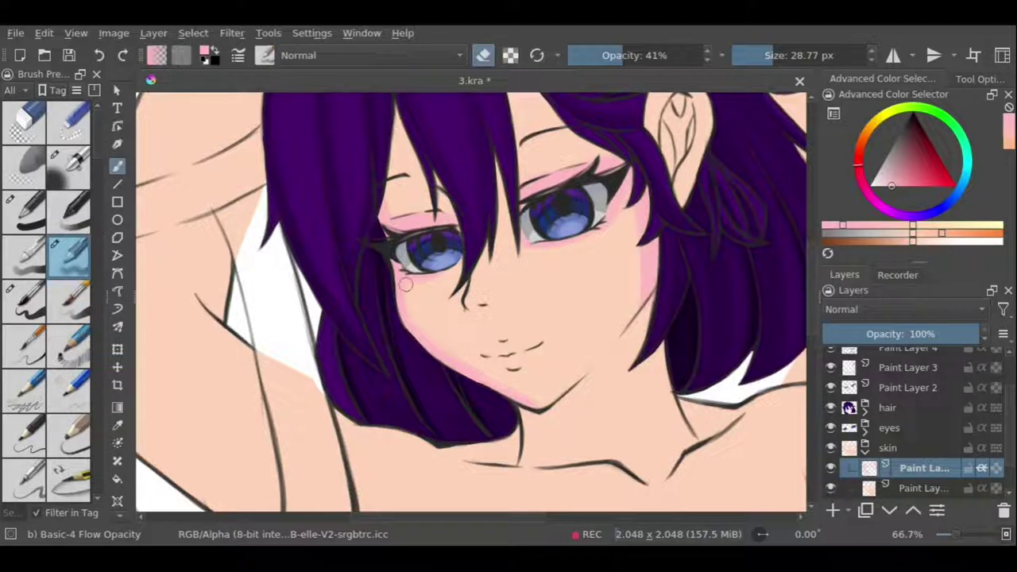
key(minus)
click(68, 167)
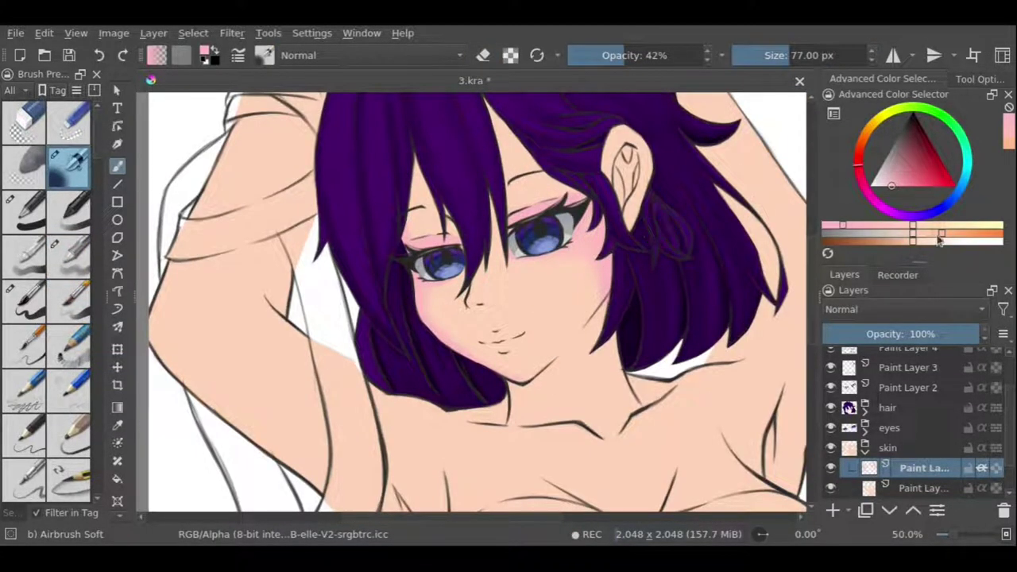
ctrl+click(578, 202)
Lock the layer's alpha and paint skin tone over stray hair strands on the face.
click(980, 468)
click(24, 211)
drag(413, 155, 414, 227)
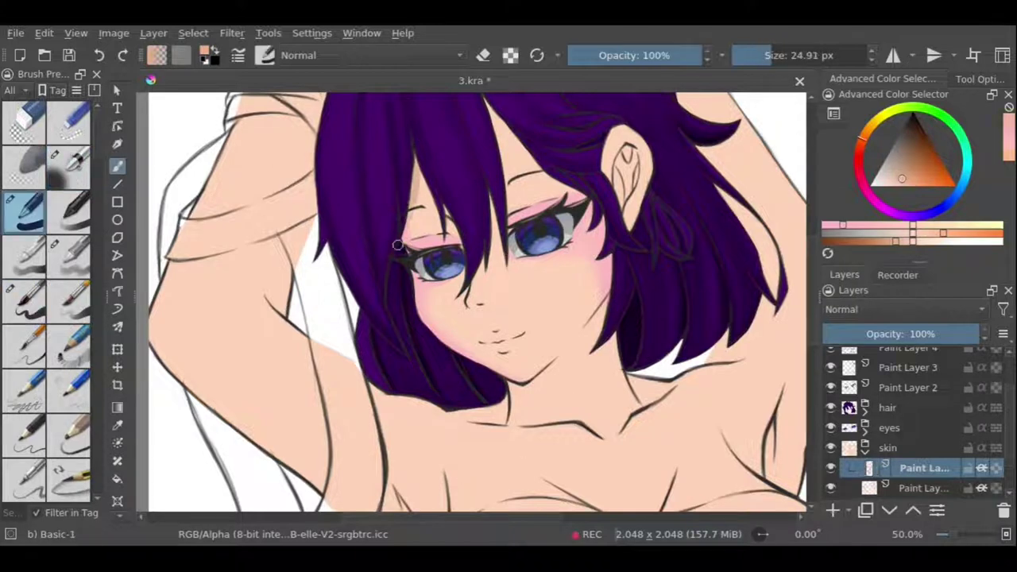
mouse_move(409, 179)
mouse_down()
mouse_move(425, 235)
mouse_move(441, 210)
mouse_move(413, 240)
mouse_move(453, 293)
mouse_up()
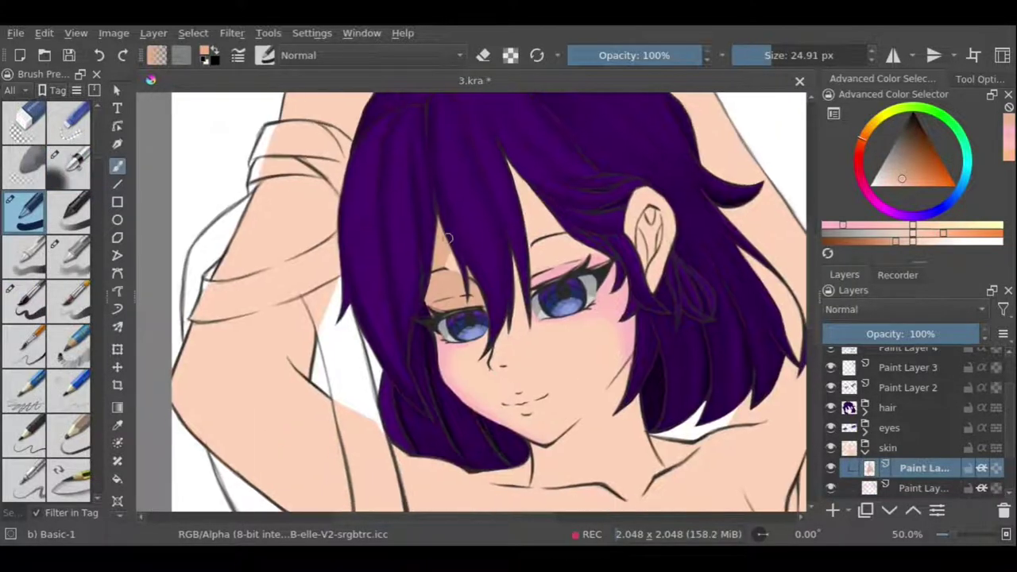
mouse_move(524, 282)
mouse_down()
mouse_move(481, 357)
mouse_move(496, 357)
mouse_up()
Erase excess skin paint near the face and mirror the view to check the figure.
click(24, 302)
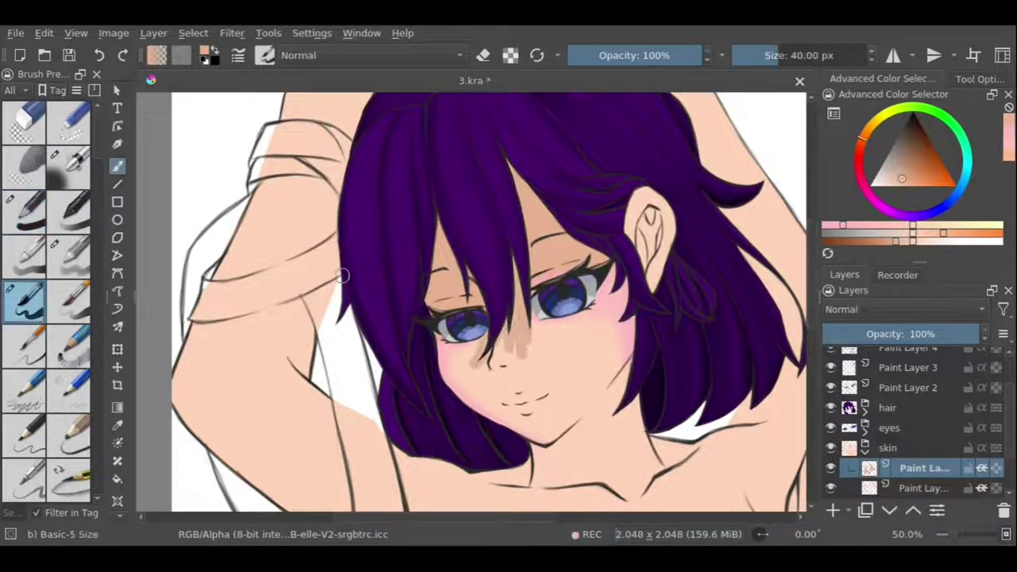
key(e)
mouse_move(524, 290)
mouse_down()
mouse_move(513, 350)
mouse_move(524, 330)
mouse_move(525, 351)
mouse_up()
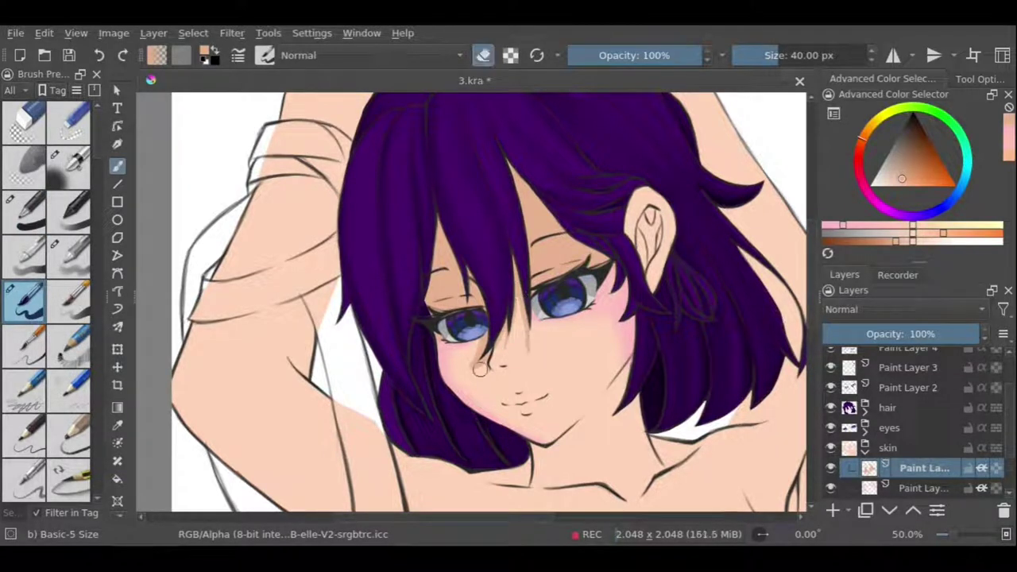
key(e)
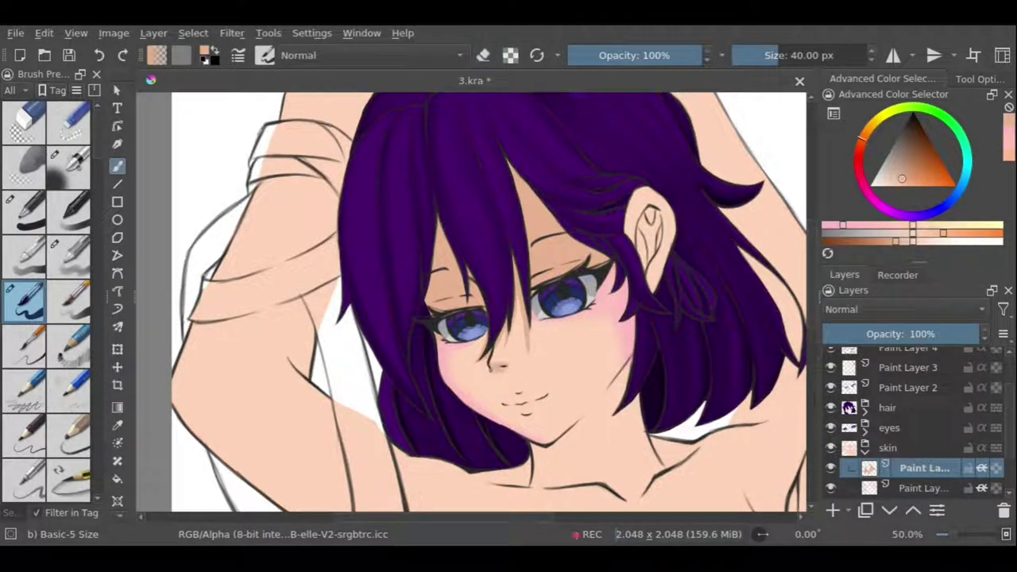
key(m)
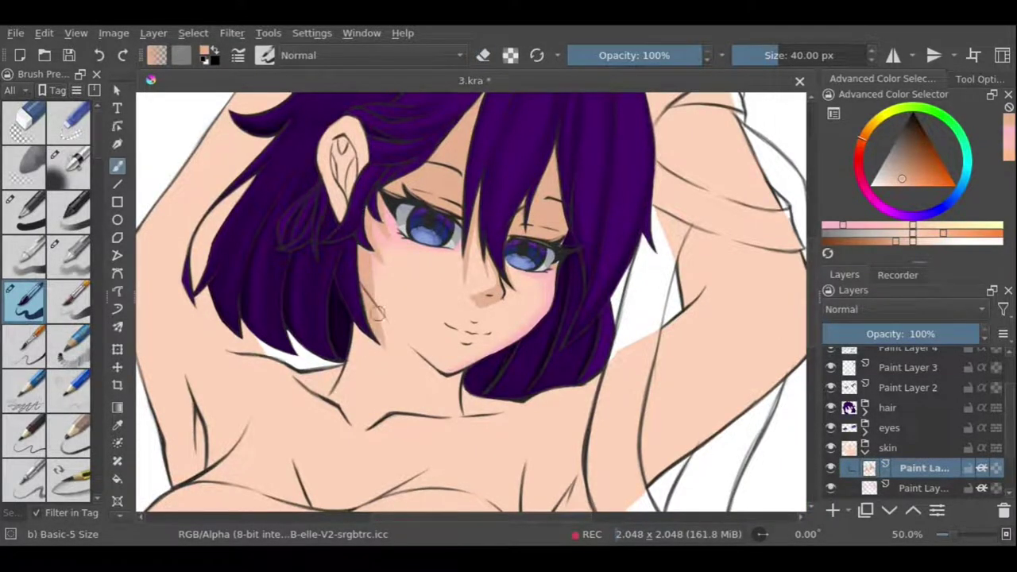
drag(370, 314, 342, 228)
key(minus)
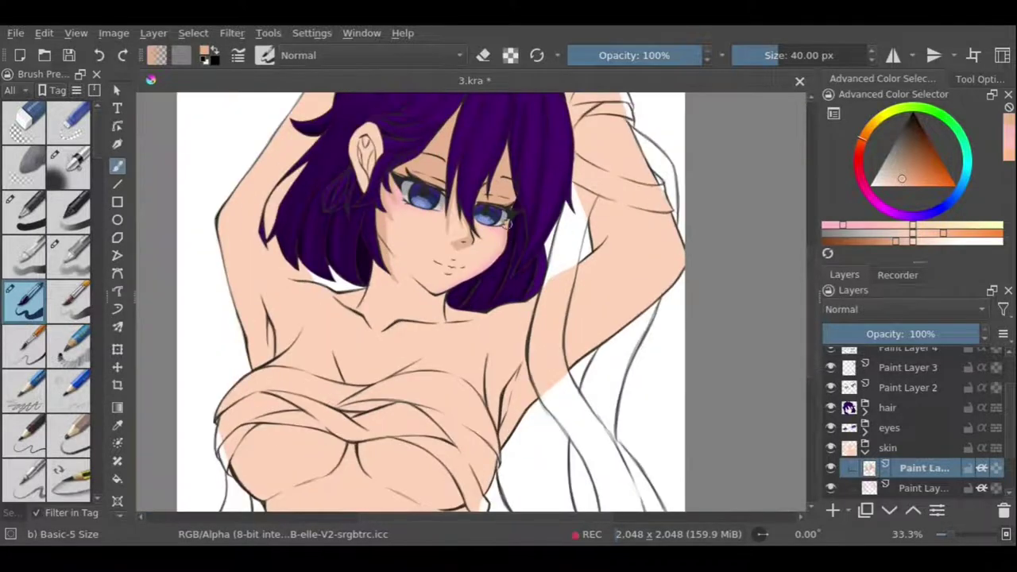
key(e)
key(m)
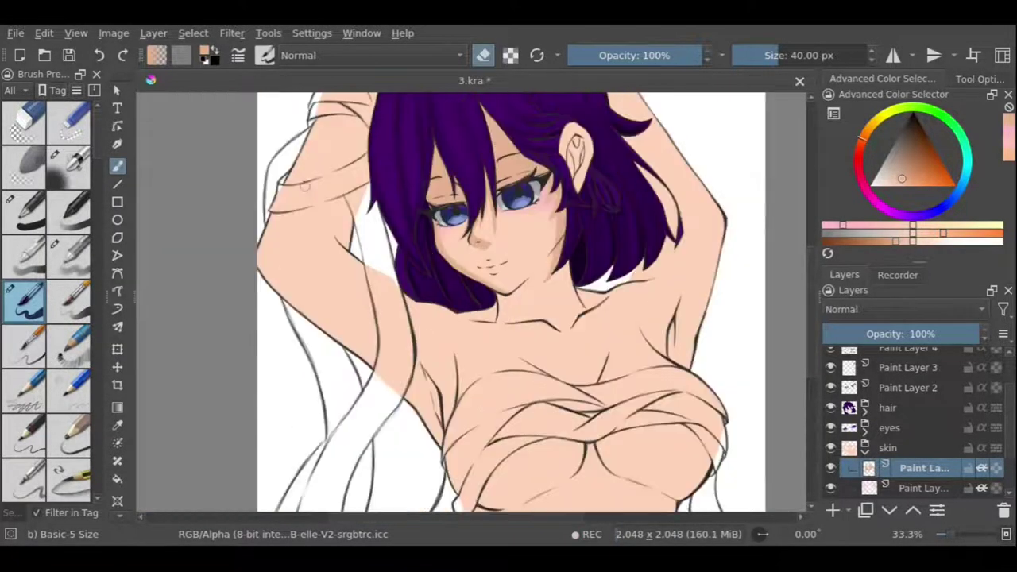
key(e)
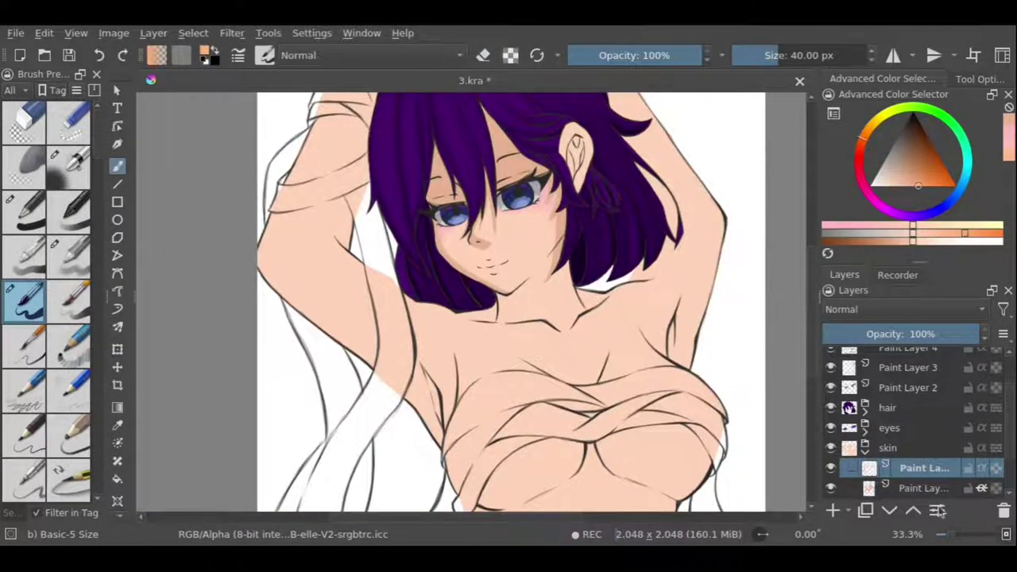
On the skin group's shadow layer, paint orange shadow down the neck and under the chin.
click(922, 488)
click(914, 513)
key(plus)
drag(587, 237, 560, 266)
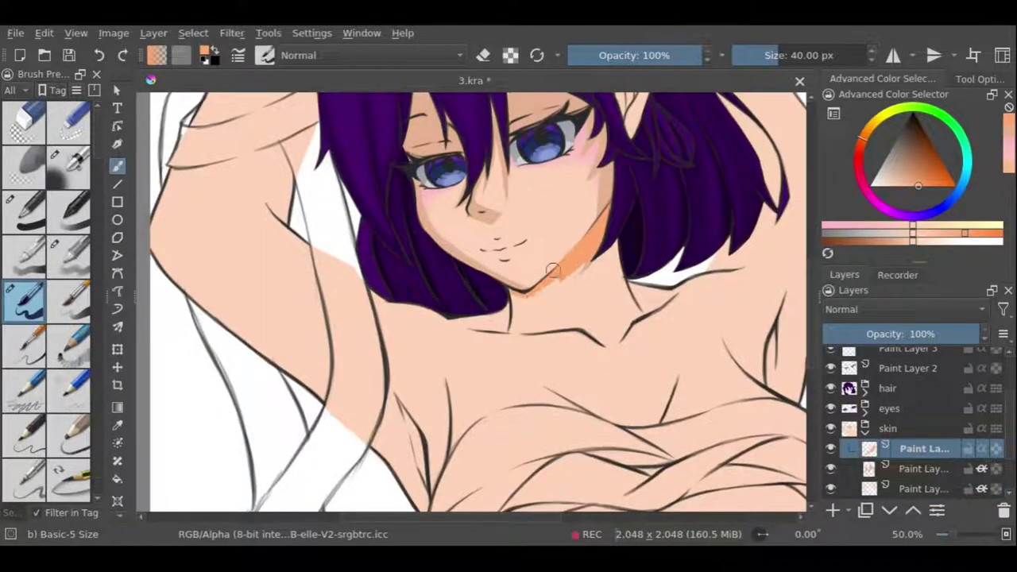
mouse_move(518, 295)
mouse_down()
mouse_move(512, 333)
mouse_move(547, 293)
mouse_up()
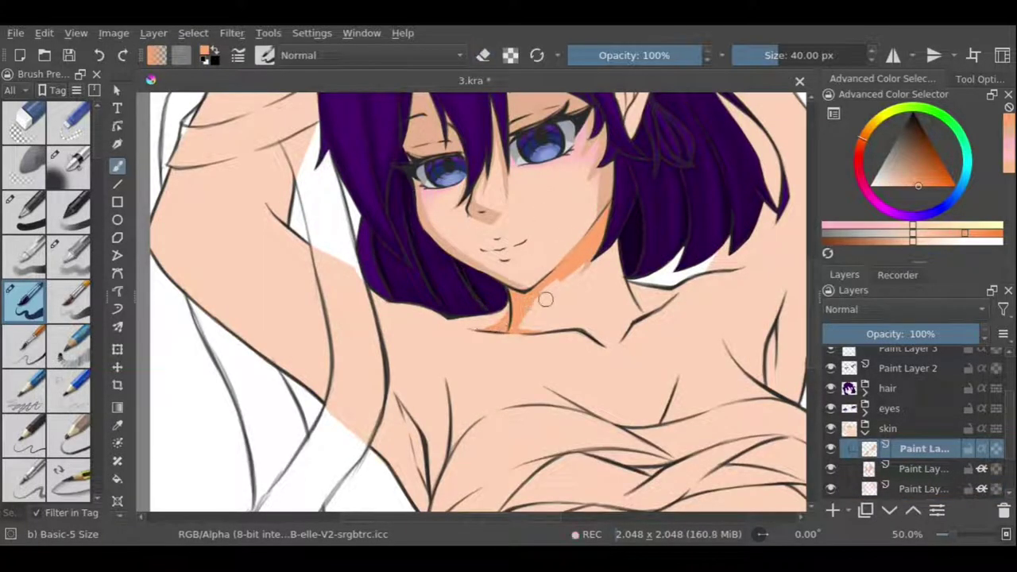
mouse_move(529, 328)
mouse_down()
mouse_move(572, 274)
mouse_move(453, 242)
mouse_move(522, 286)
mouse_up()
drag(477, 231, 445, 293)
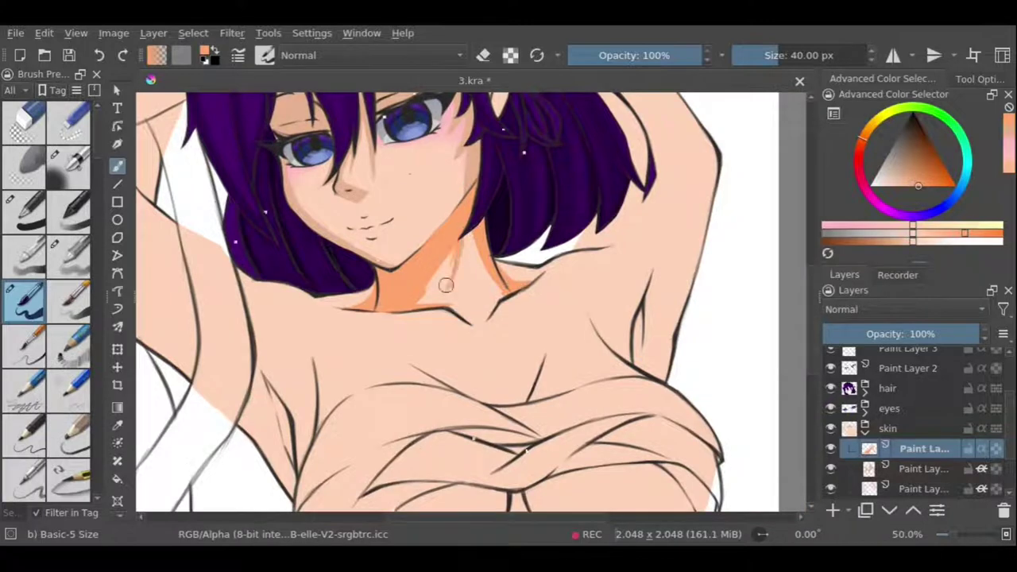
drag(433, 254, 461, 294)
Shade the right armpit and under the left upper arm with the hard round brush.
key(slash)
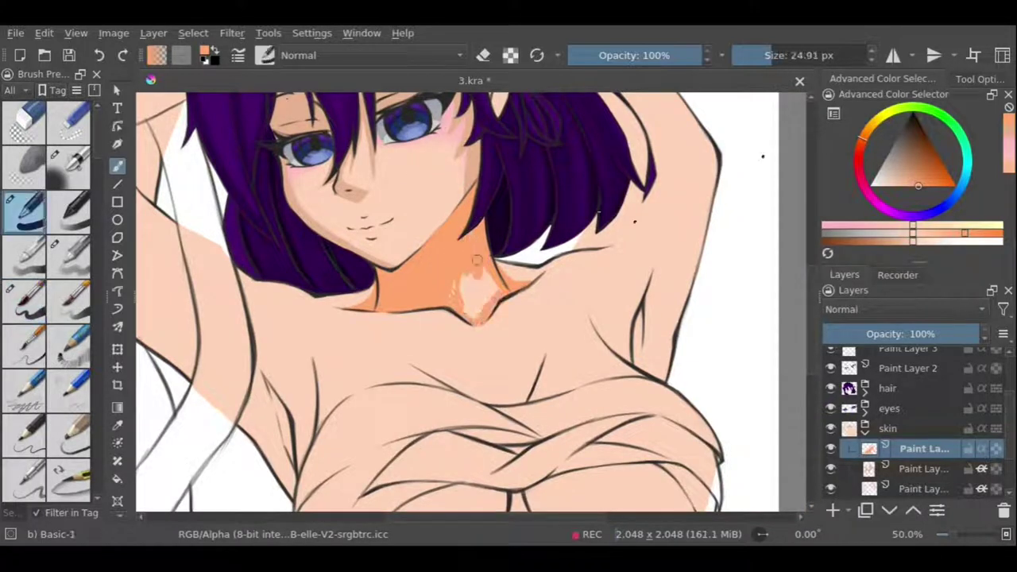
key(minus)
mouse_move(589, 251)
mouse_down()
mouse_move(565, 333)
mouse_move(556, 330)
mouse_move(591, 296)
mouse_up()
drag(248, 255, 377, 359)
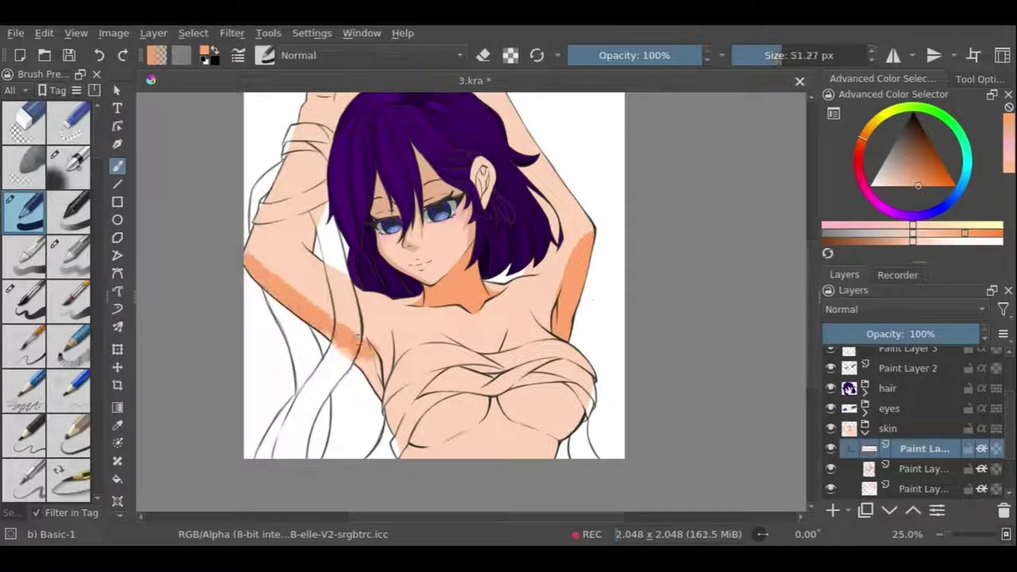
drag(333, 319, 374, 389)
Build up orange shadow across the lower chest, covering the light streaks.
drag(338, 206, 340, 225)
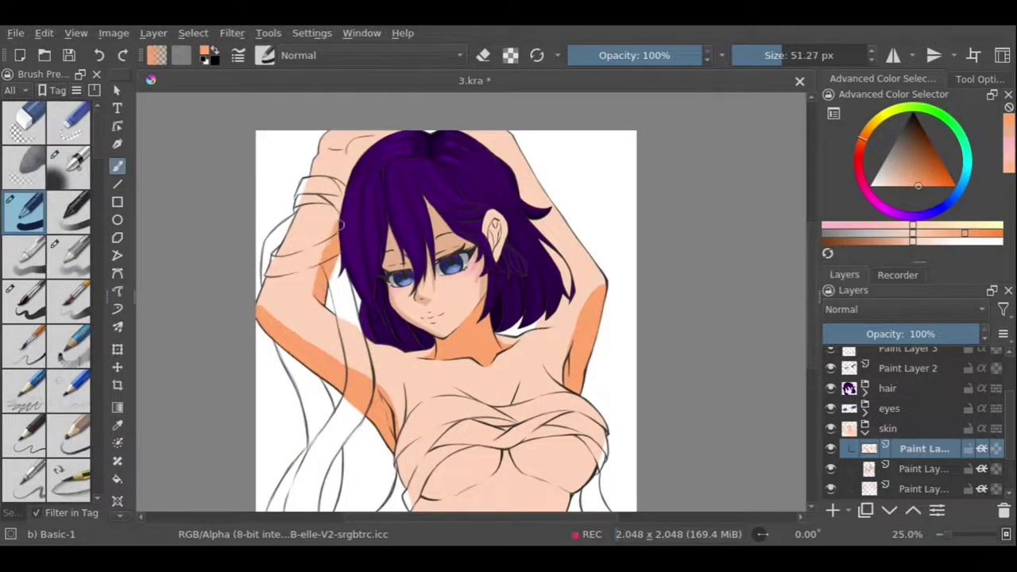
drag(547, 317, 502, 152)
mouse_move(410, 333)
mouse_down()
mouse_move(358, 374)
mouse_move(500, 318)
mouse_move(421, 350)
mouse_up()
drag(517, 341, 402, 374)
drag(444, 341, 382, 378)
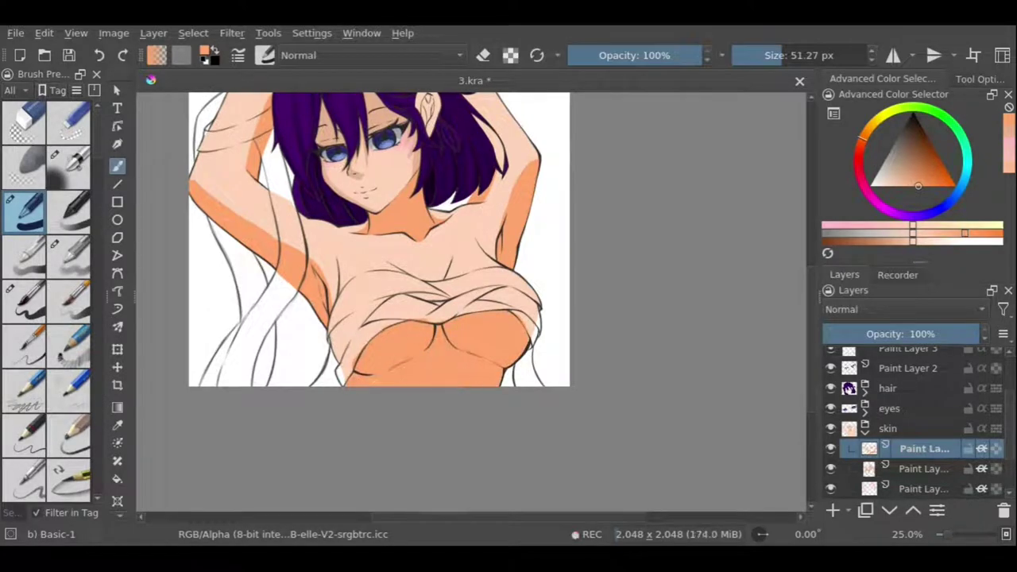
drag(514, 103, 550, 165)
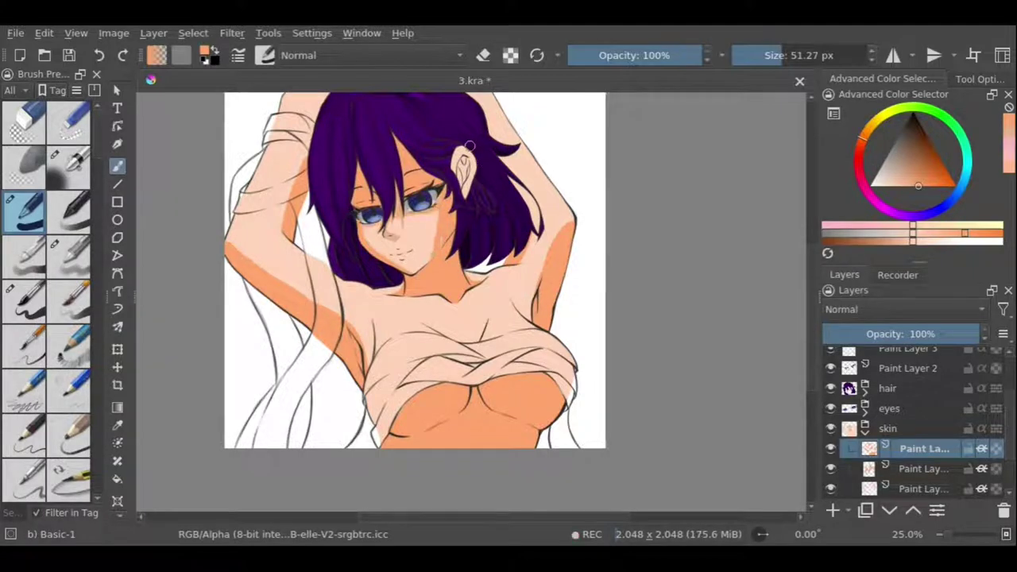
Shrink the brush and lower the shadow layer's opacity to 37%.
drag(477, 160, 445, 163)
scroll(382, 222, up, 3)
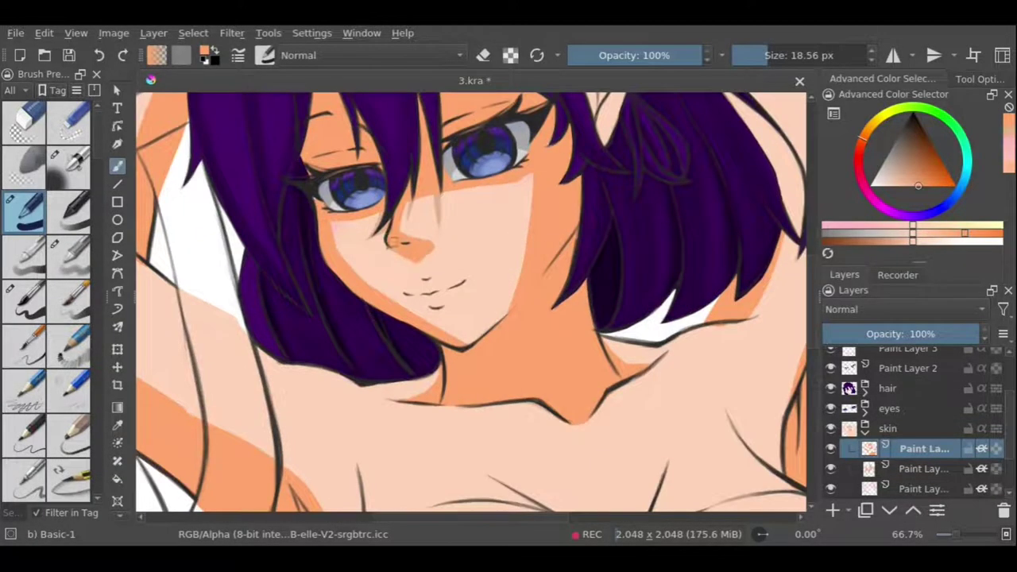
scroll(545, 138, down, 2)
scroll(545, 138, down, 1)
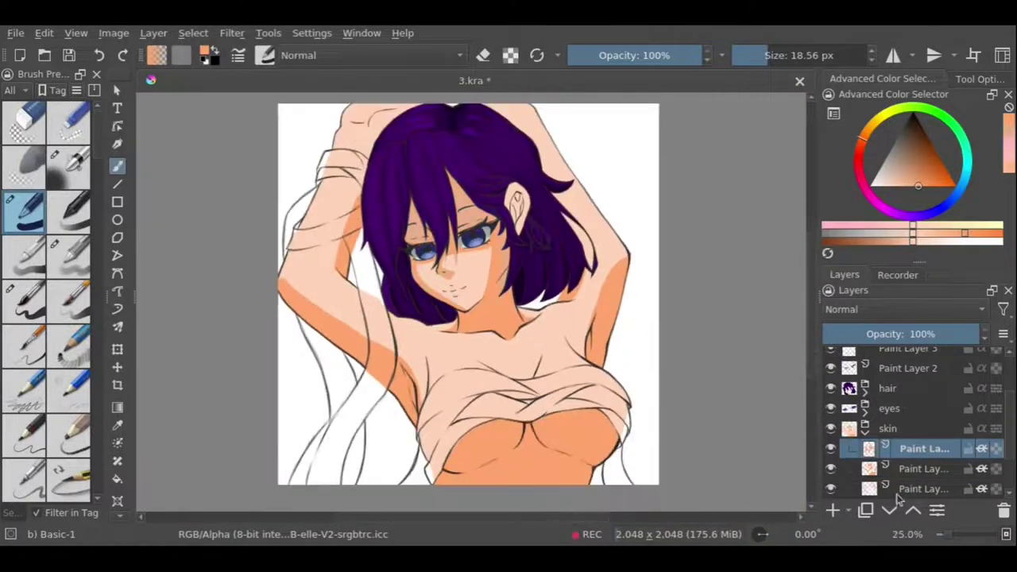
drag(922, 334, 887, 340)
drag(840, 228, 516, 109)
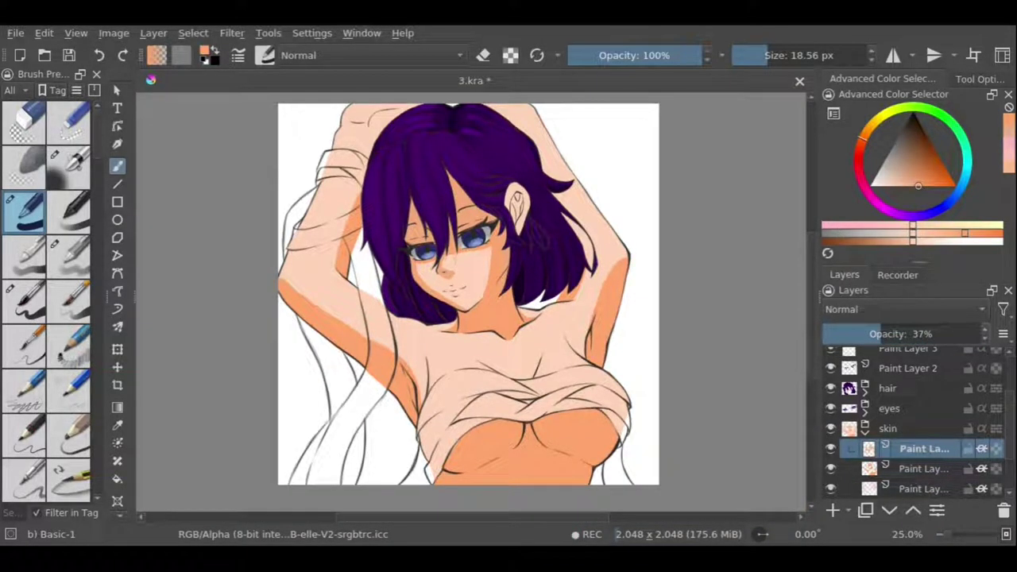
Shade under the collarbone, the chest and the right armpit with a semi-transparent flow brush.
click(69, 254)
scroll(320, 395, up, 3)
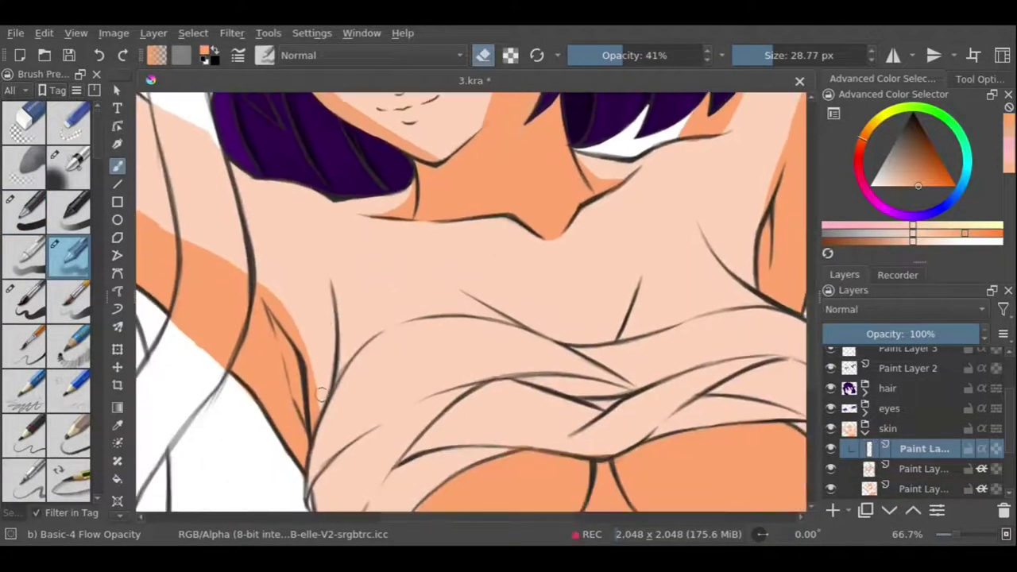
mouse_move(324, 261)
mouse_down()
mouse_move(490, 397)
mouse_move(347, 286)
mouse_move(363, 404)
mouse_up()
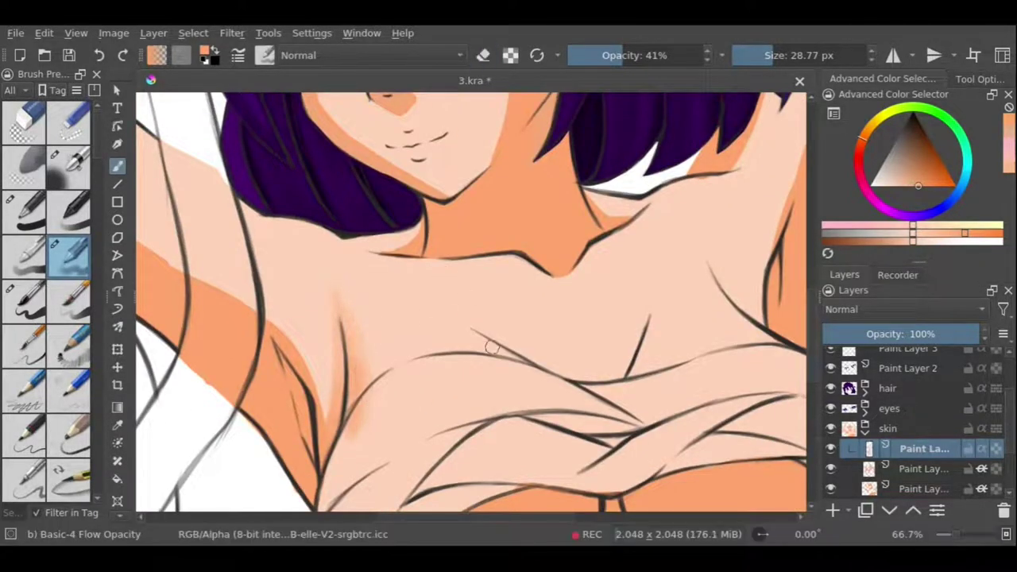
drag(445, 314, 518, 362)
mouse_move(653, 372)
mouse_down()
mouse_move(665, 299)
mouse_move(648, 370)
mouse_up()
drag(704, 254, 561, 287)
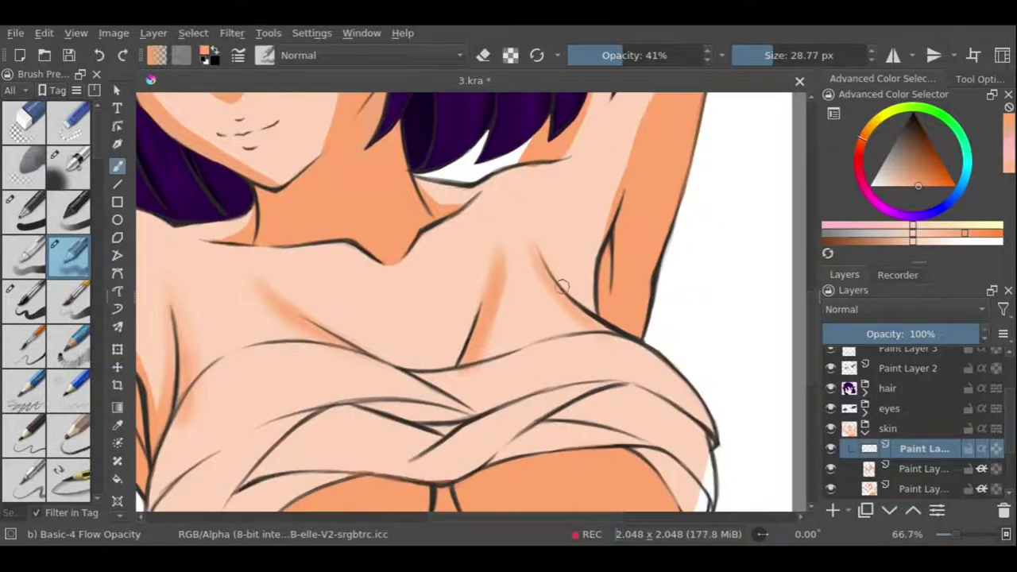
drag(502, 274, 481, 370)
drag(608, 195, 587, 302)
drag(580, 231, 540, 302)
Switch to a soft airbrush and soften shadows under the collarbone and along the right chest.
key(e)
key(minus)
key(minus)
key(minus)
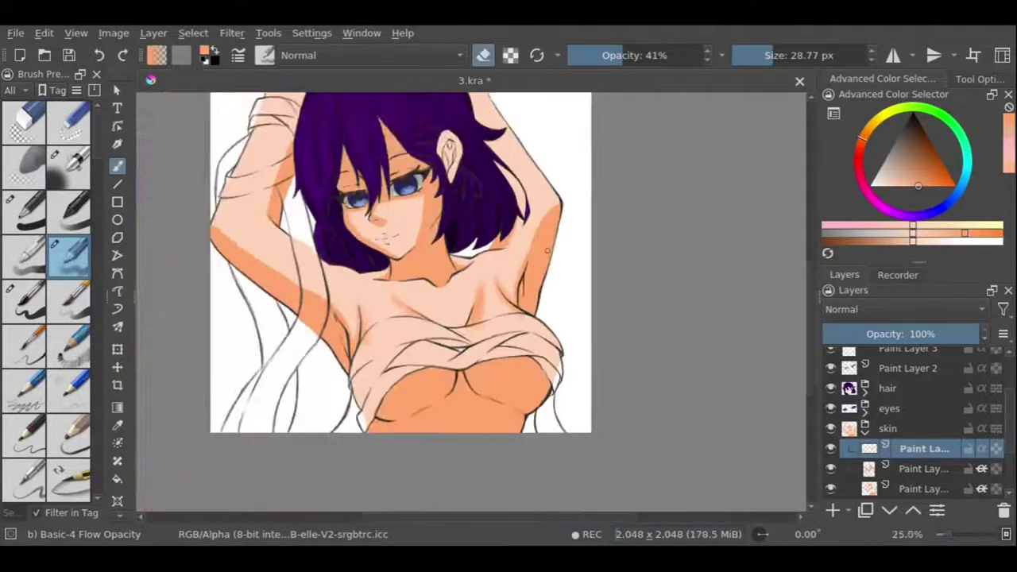
key(plus)
key(slash)
key(1)
drag(516, 236, 513, 270)
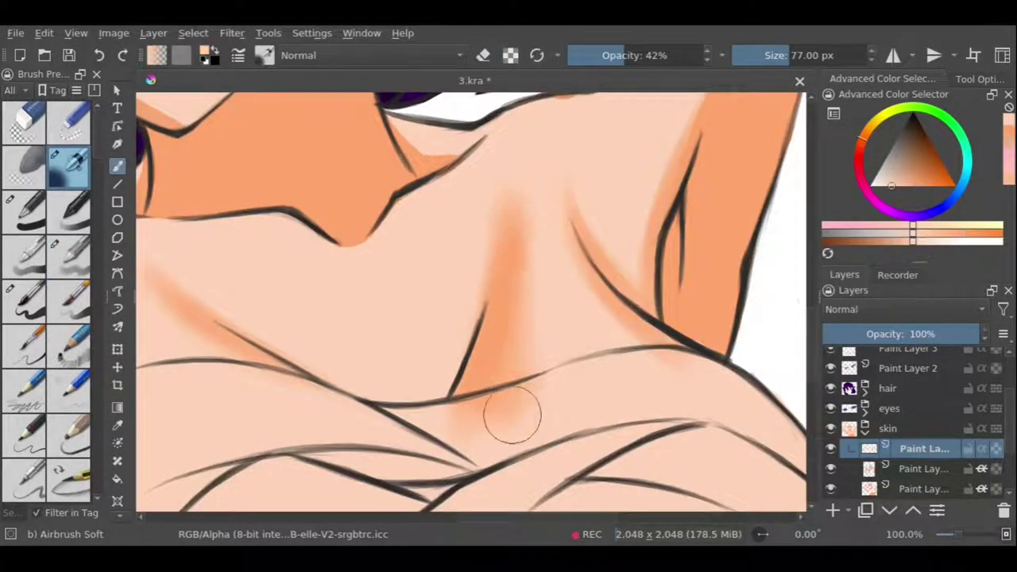
mouse_move(512, 416)
mouse_down()
mouse_move(602, 227)
mouse_move(675, 352)
mouse_up()
key(bracketleft)
drag(668, 199, 618, 155)
mouse_move(603, 262)
mouse_down()
mouse_move(524, 226)
mouse_move(516, 302)
mouse_up()
Sample orange and peach skin colours and airbrush around the neck and armpit.
ctrl+click(525, 382)
mouse_move(557, 349)
mouse_down()
mouse_move(617, 325)
mouse_move(556, 350)
mouse_up()
ctrl+click(567, 333)
ctrl+click(634, 356)
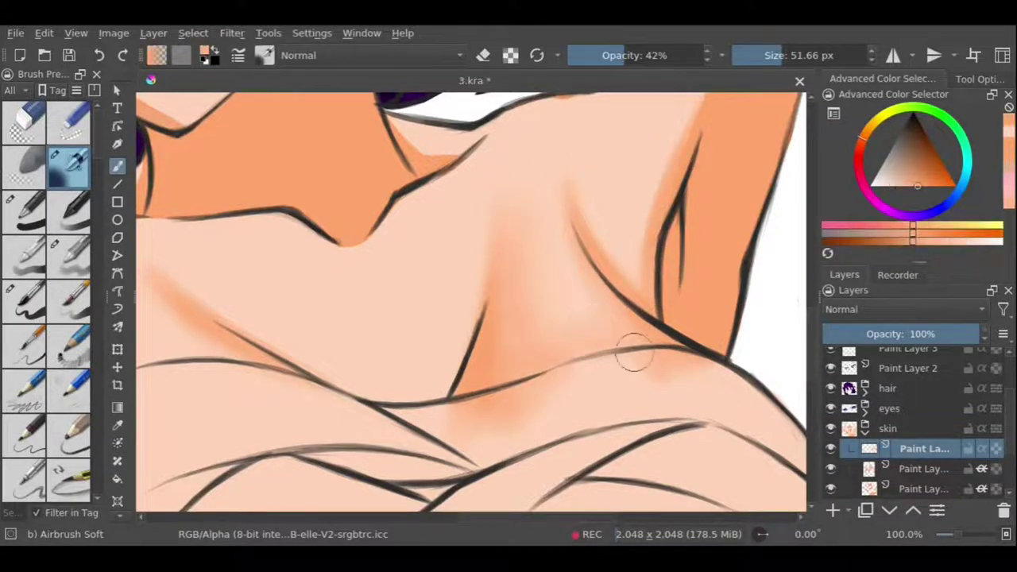
ctrl+click(556, 294)
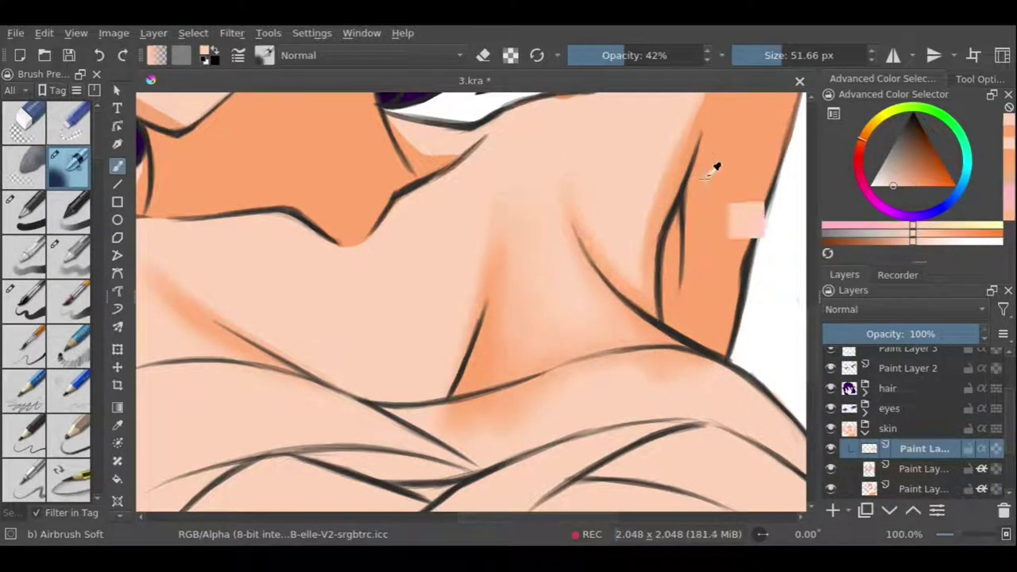
ctrl+click(705, 246)
drag(672, 154, 597, 238)
Airbrush shadow across the collarbone and upper chest, then resample a pale peach and mirror-check.
key(minus)
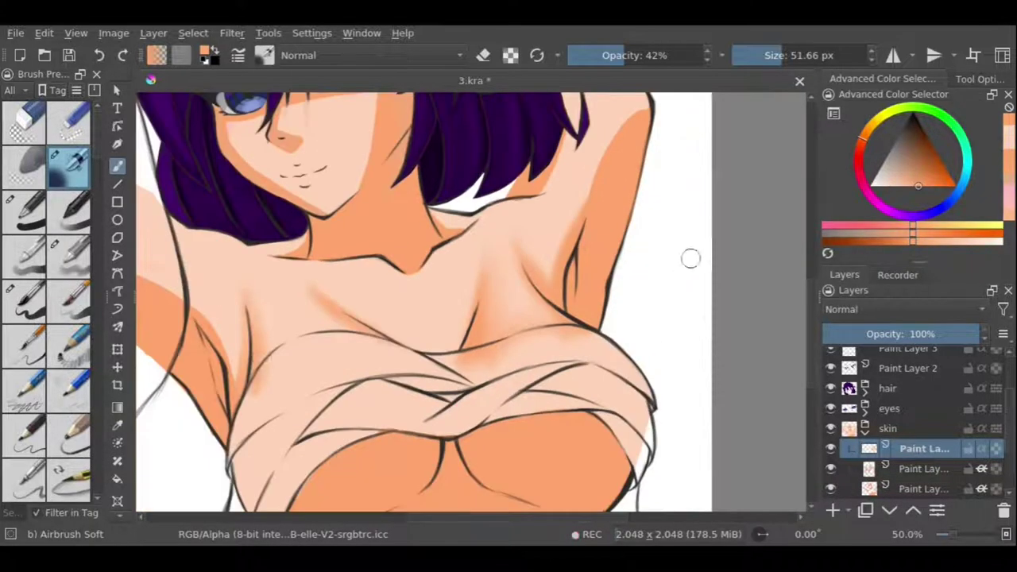
mouse_move(262, 362)
mouse_down()
mouse_move(341, 293)
mouse_move(256, 314)
mouse_up()
mouse_move(317, 334)
mouse_down()
mouse_move(267, 256)
mouse_move(305, 270)
mouse_move(301, 323)
mouse_up()
ctrl+click(304, 270)
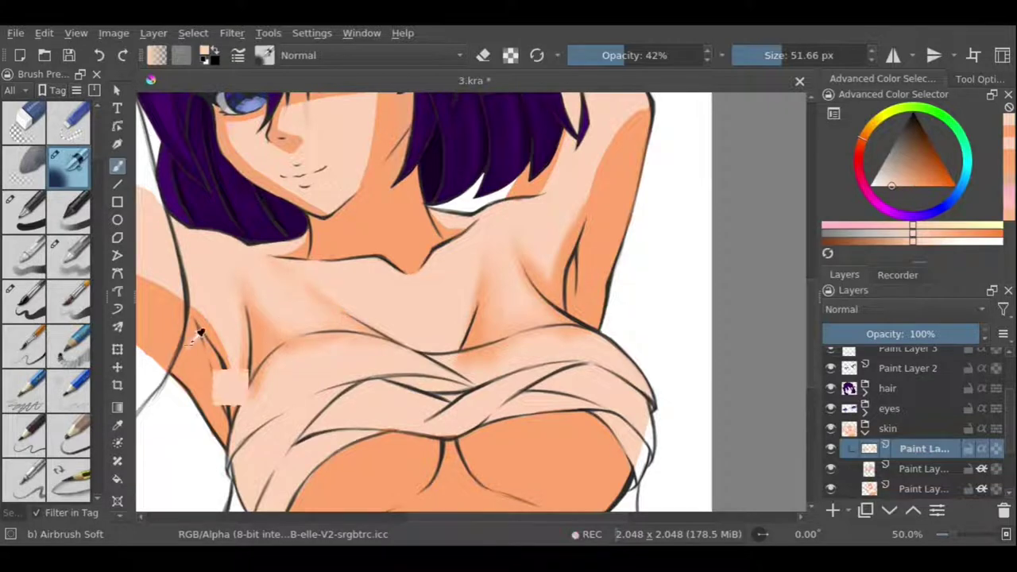
ctrl+click(243, 291)
key(minus)
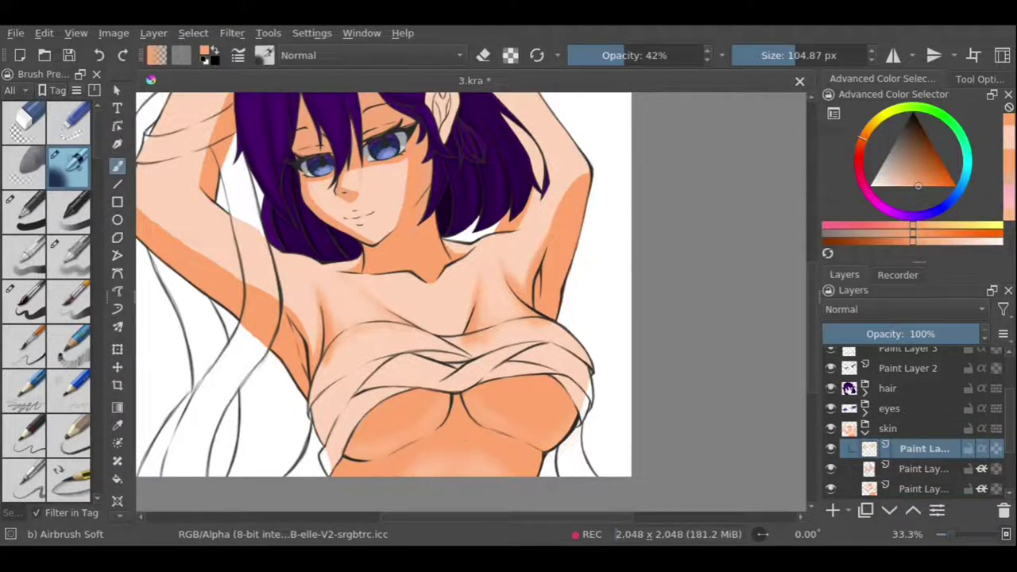
key(m)
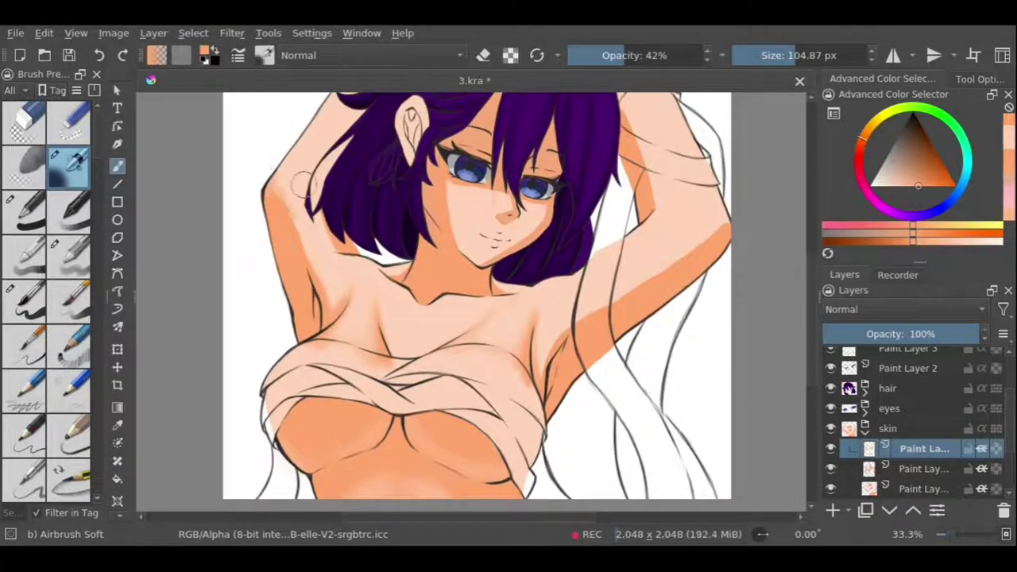
Airbrush lighter pink skin tone beside the hair and along the raised upper arm.
ctrl+click(296, 151)
mouse_move(672, 255)
mouse_down()
mouse_move(596, 261)
mouse_move(731, 382)
mouse_up()
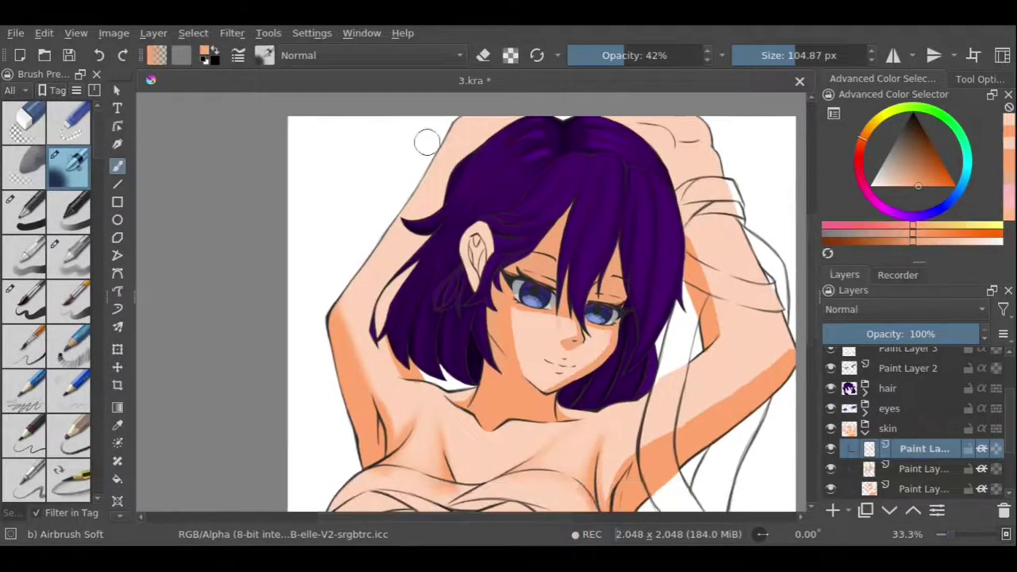
drag(449, 208, 403, 365)
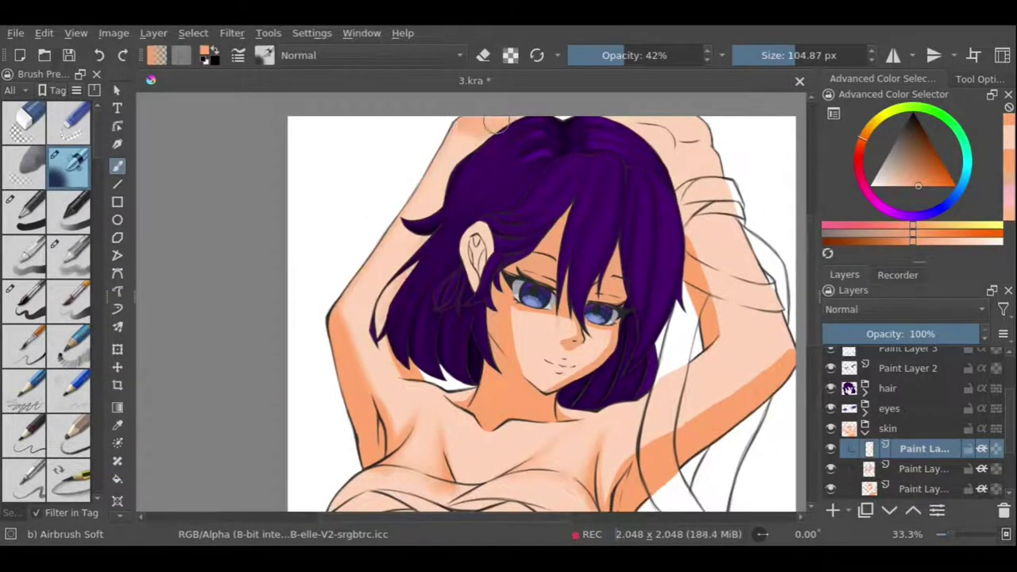
ctrl+click(401, 342)
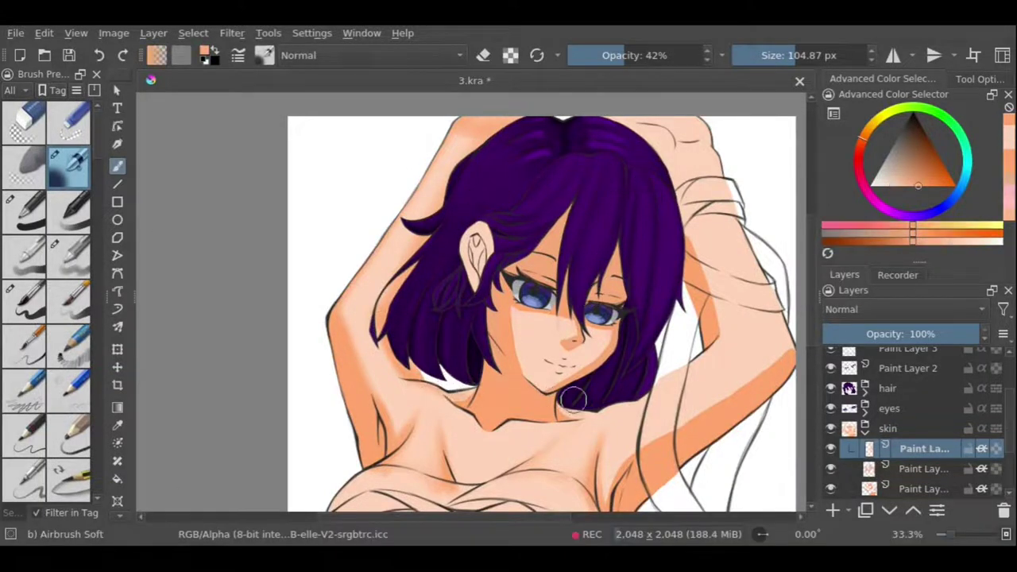
drag(586, 387, 635, 374)
mouse_move(636, 259)
mouse_down()
mouse_move(578, 175)
mouse_move(553, 212)
mouse_move(633, 234)
mouse_move(589, 374)
mouse_up()
mouse_move(648, 341)
mouse_down()
mouse_move(537, 232)
mouse_move(457, 198)
mouse_up()
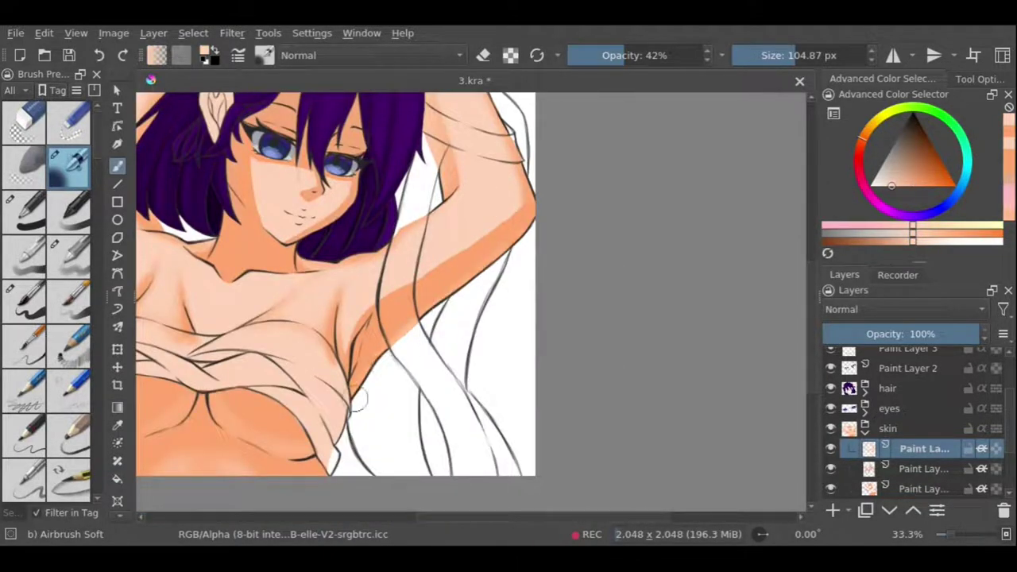
drag(358, 262, 642, 251)
Zoom in on the face and shade the cheek edge with orange skin tone using a ~41 px brush.
scroll(642, 151, up, 2)
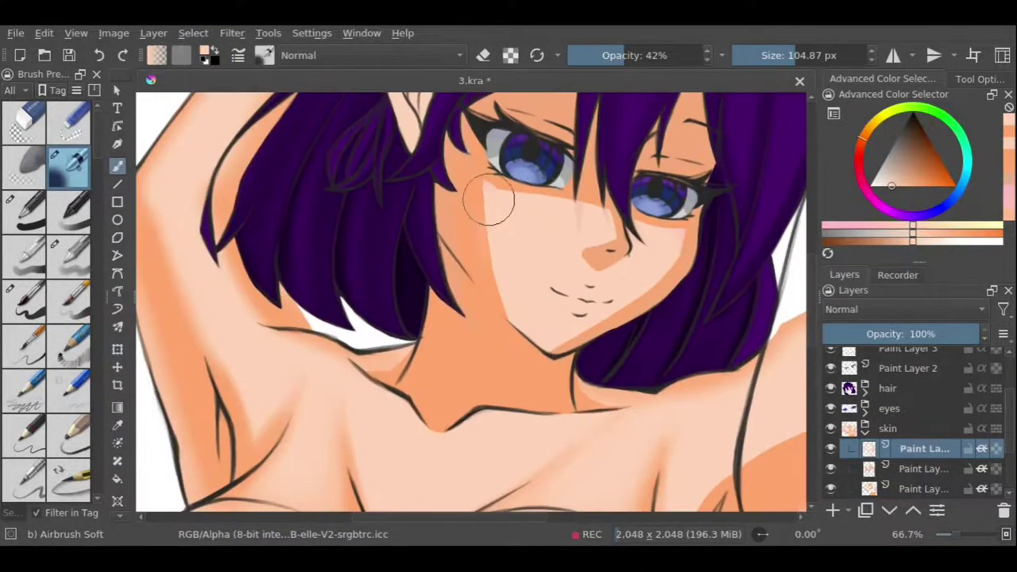
mouse_move(501, 183)
mouse_down()
mouse_move(520, 127)
mouse_move(523, 137)
mouse_up()
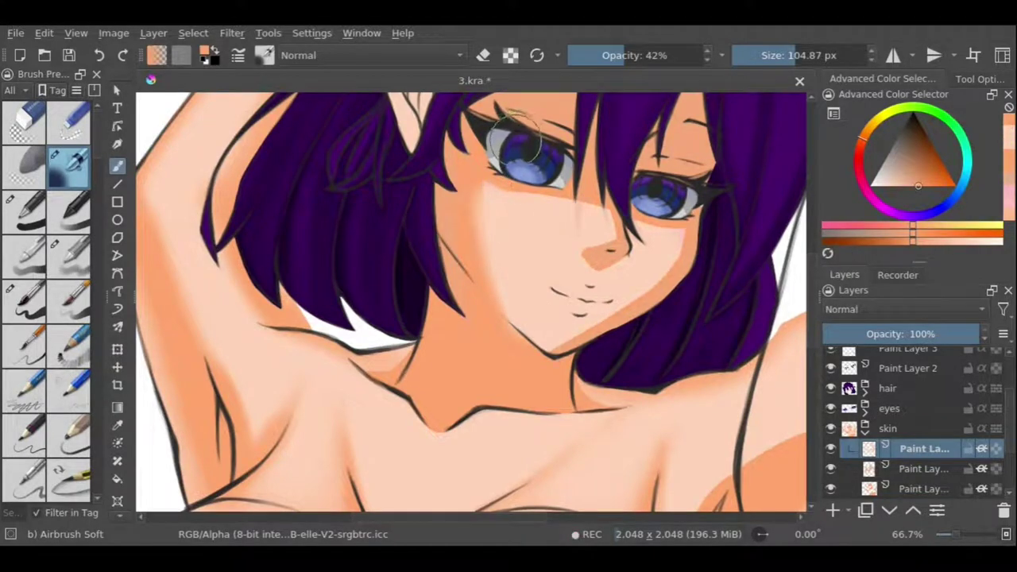
drag(600, 169, 587, 216)
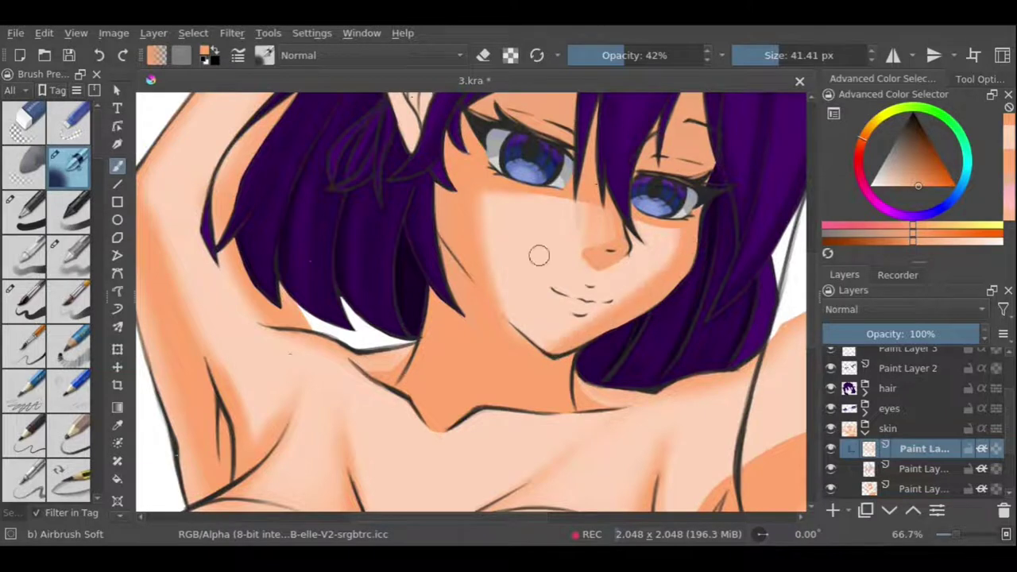
drag(481, 199, 512, 302)
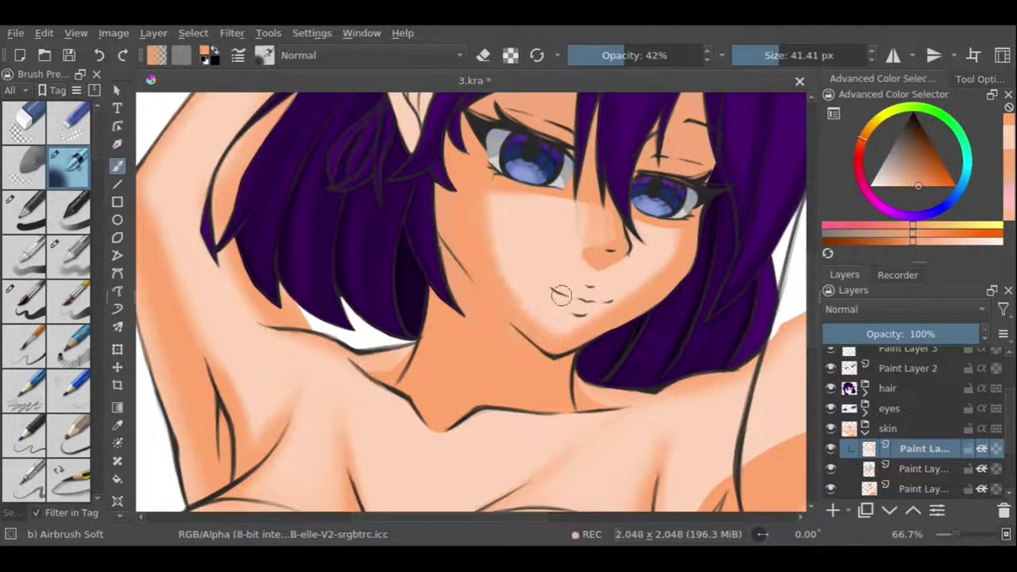
key(slash)
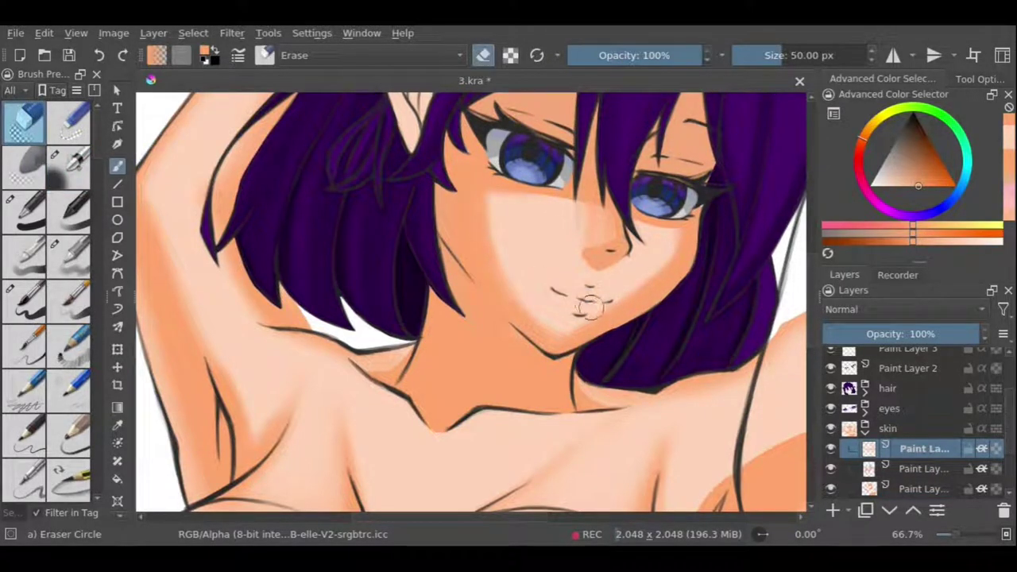
key(slash)
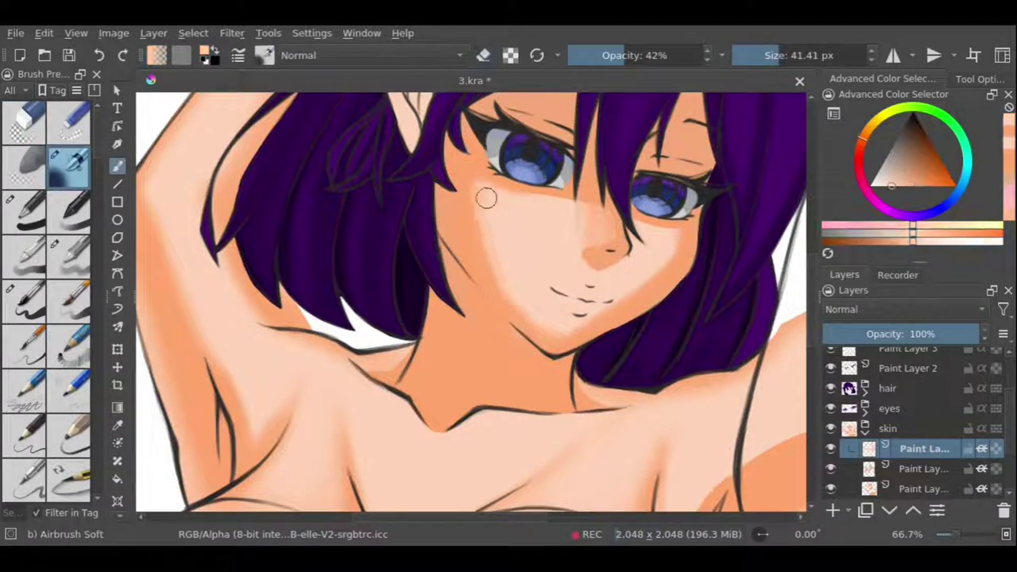
Try deeper and lighter skin tones and switch to a harder flow-opacity brush.
ctrl+click(601, 230)
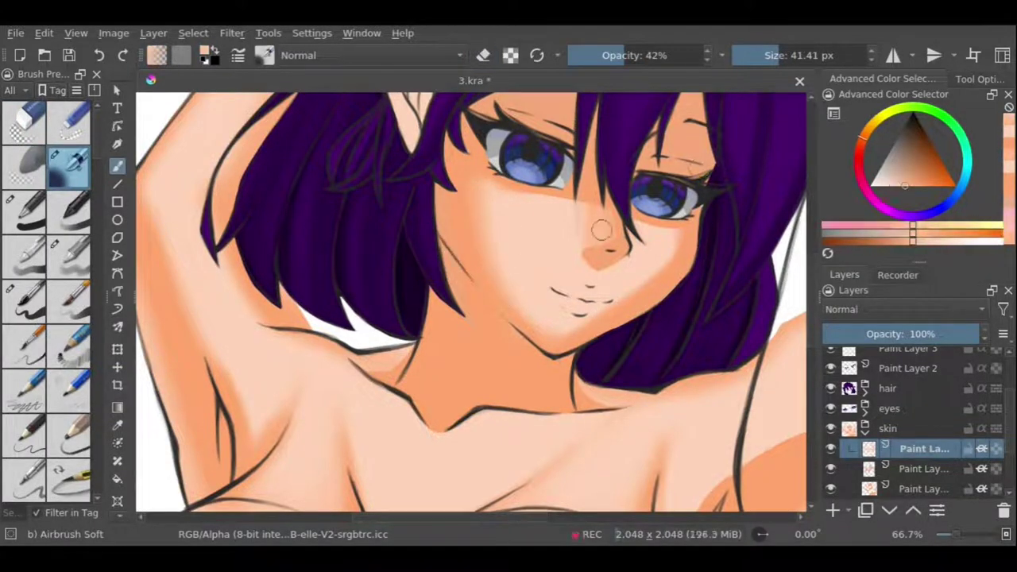
ctrl+click(605, 226)
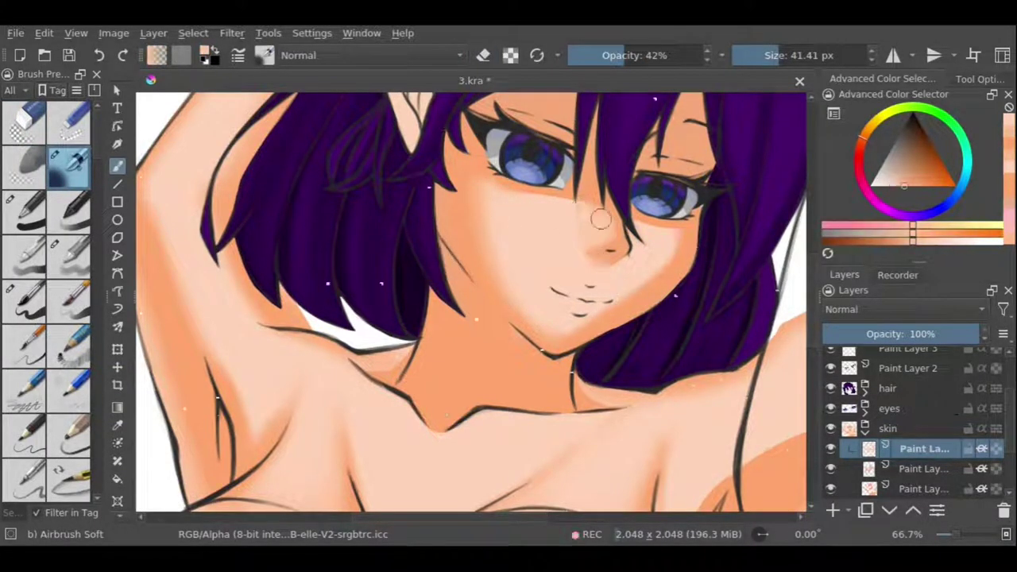
ctrl+click(613, 201)
ctrl+click(617, 260)
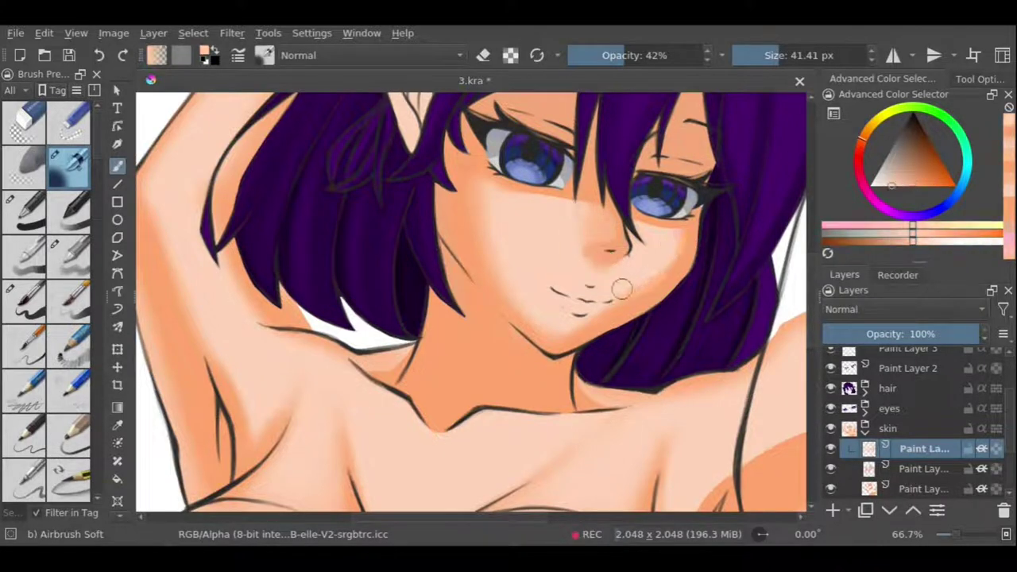
key(minus)
key(minus)
key(minus)
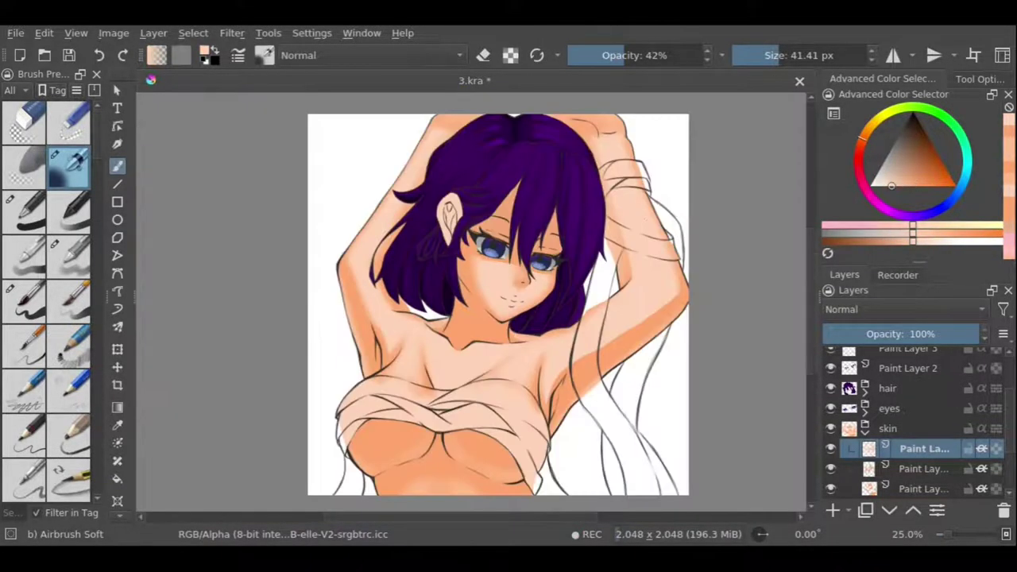
click(71, 255)
key(plus)
key(plus)
key(plus)
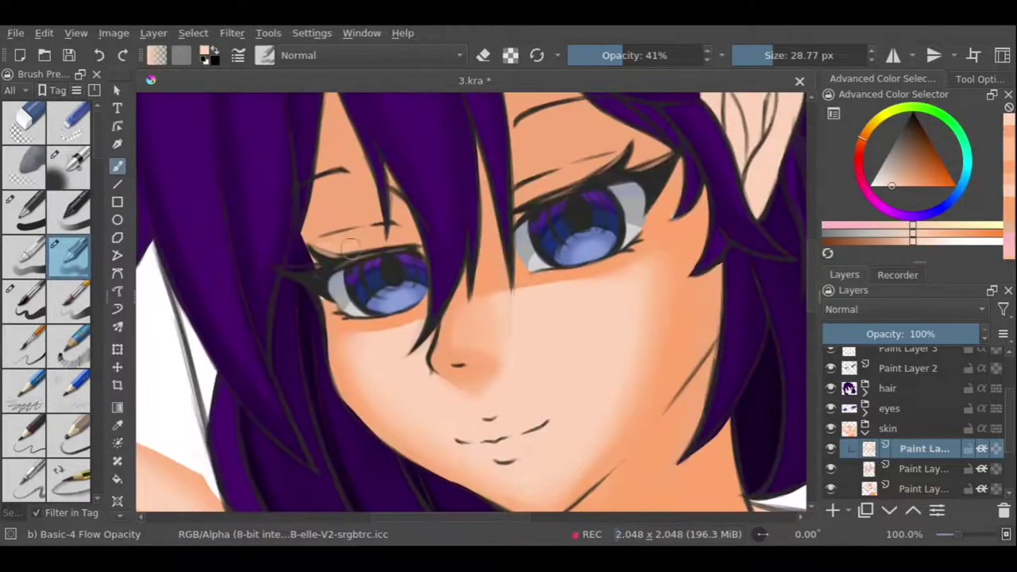
key(plus)
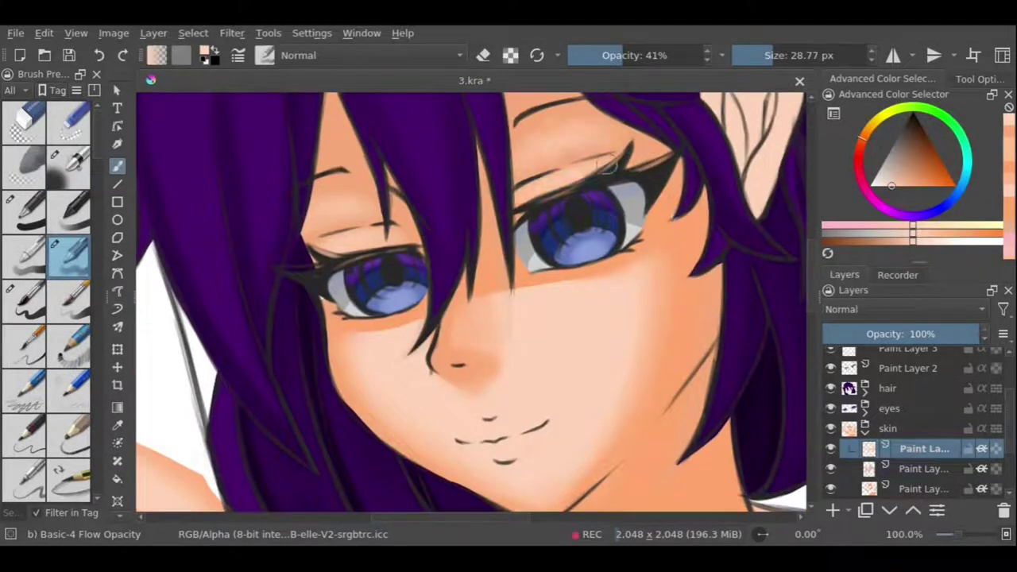
Lighten the skin below the left eye and sample skin tones around the nose.
ctrl+click(616, 163)
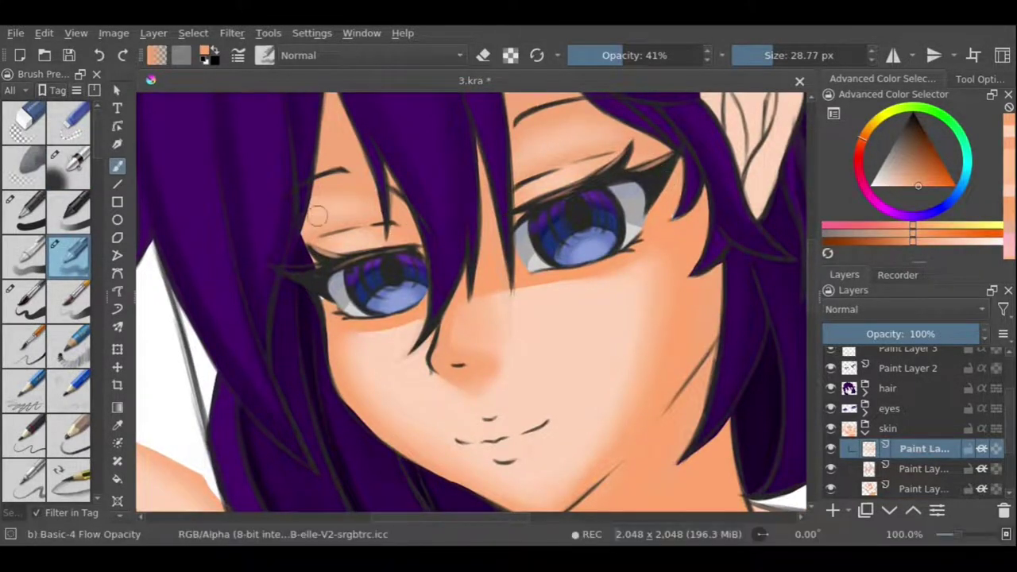
ctrl+click(395, 248)
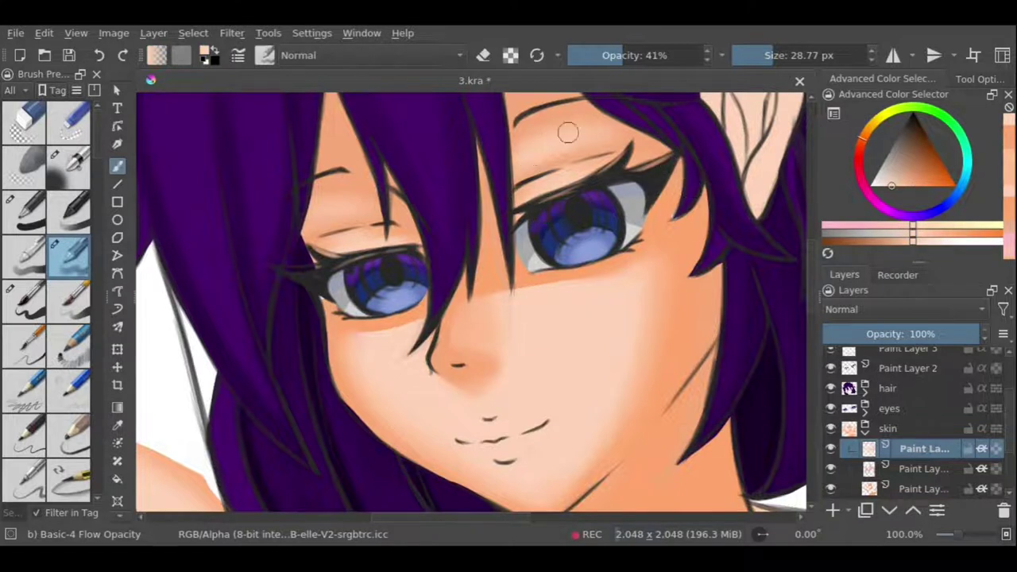
drag(341, 329, 403, 332)
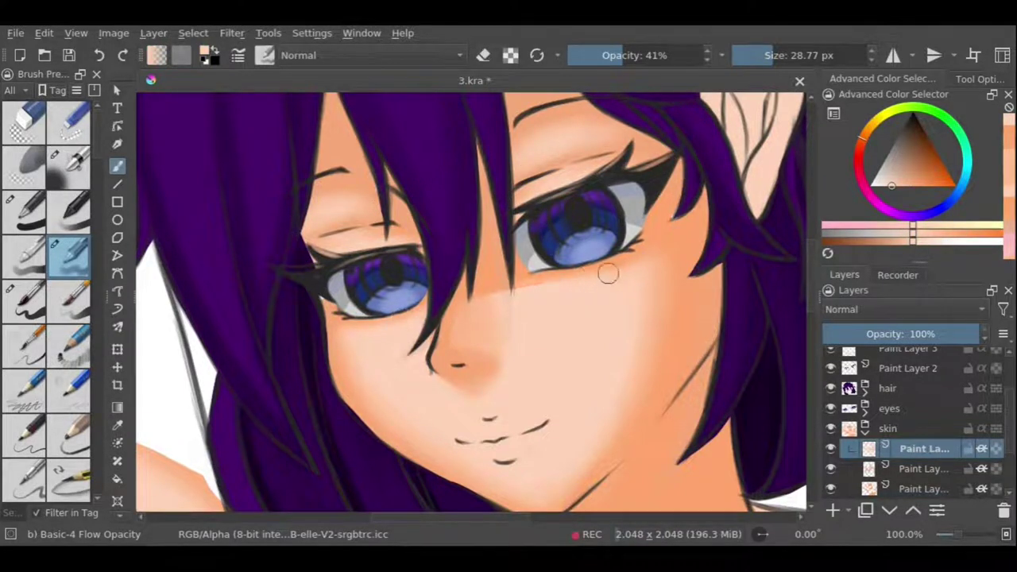
ctrl+click(499, 283)
ctrl+click(450, 306)
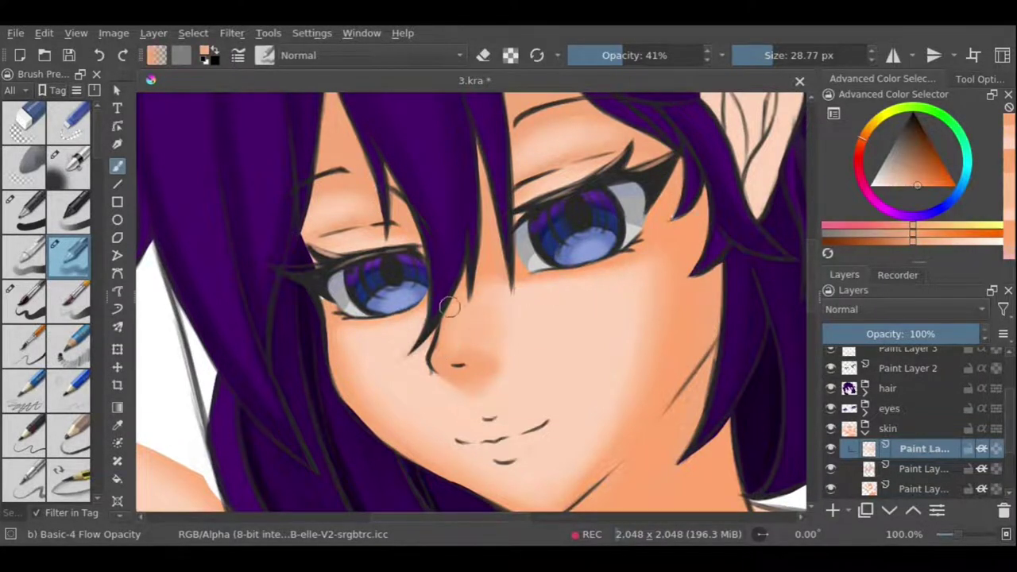
ctrl+click(502, 313)
ctrl+click(479, 392)
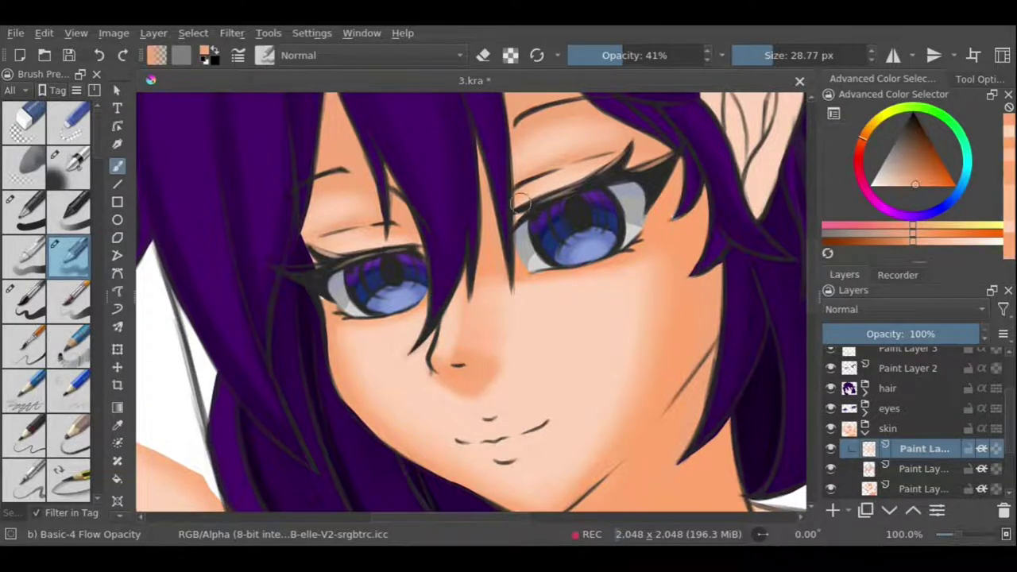
key(minus)
key(minus)
key(minus)
key(plus)
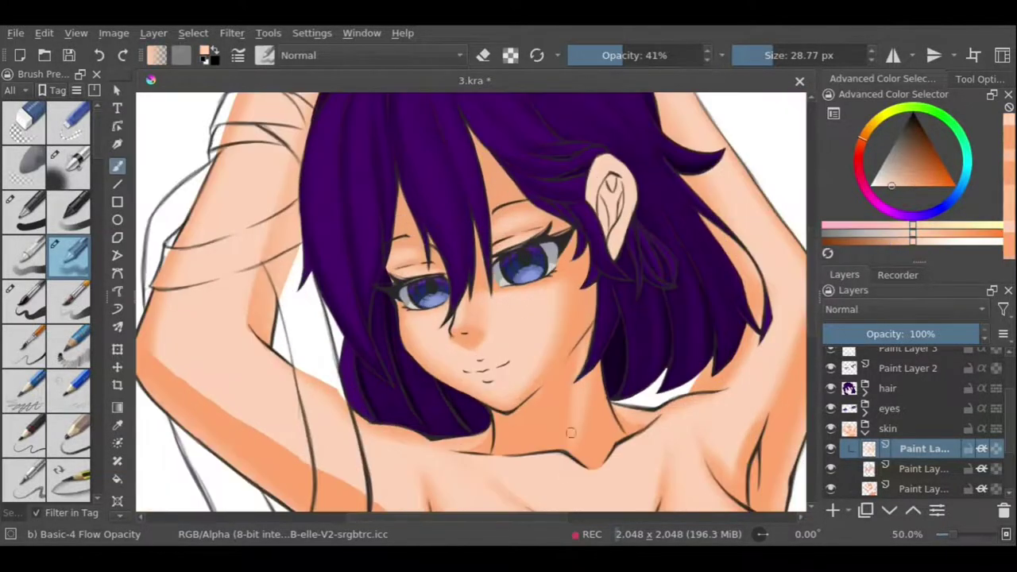
key(slash)
Lighten the skin near the neck and touch up the ear on the bottom skin layer.
mouse_move(579, 415)
mouse_down()
mouse_move(586, 422)
mouse_move(603, 389)
mouse_up()
key(e)
key(minus)
key(minus)
key(minus)
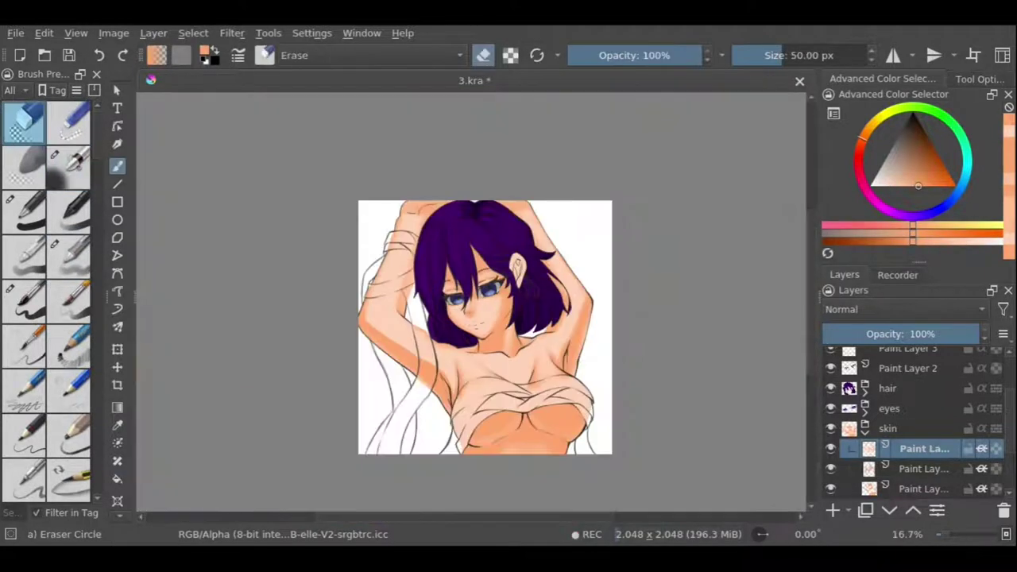
click(924, 489)
click(24, 211)
key(plus)
key(plus)
key(plus)
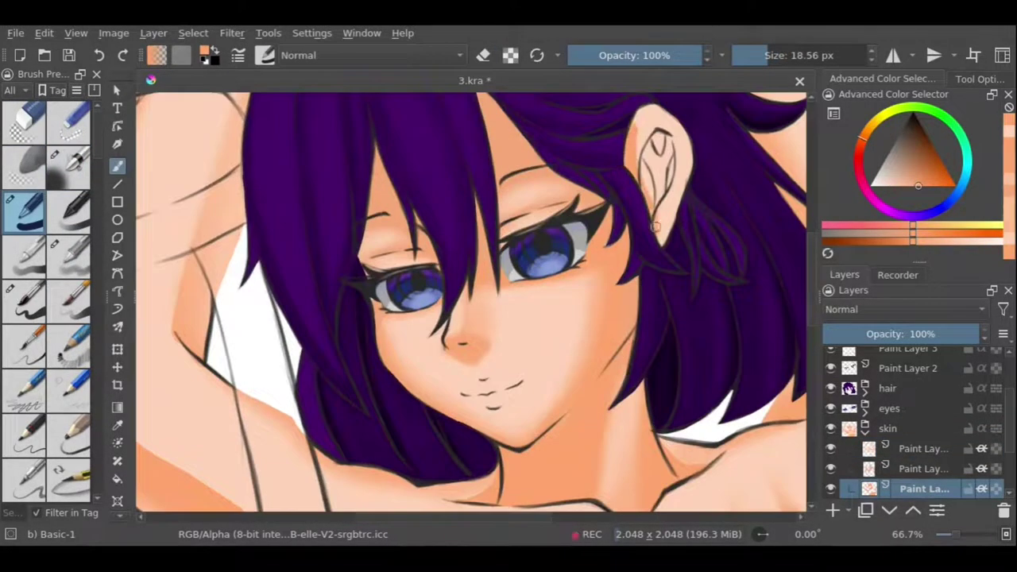
drag(642, 135, 675, 198)
Lighten the upper and middle ear with a tone sampled from the ear.
click(69, 254)
click(924, 448)
ctrl+click(664, 115)
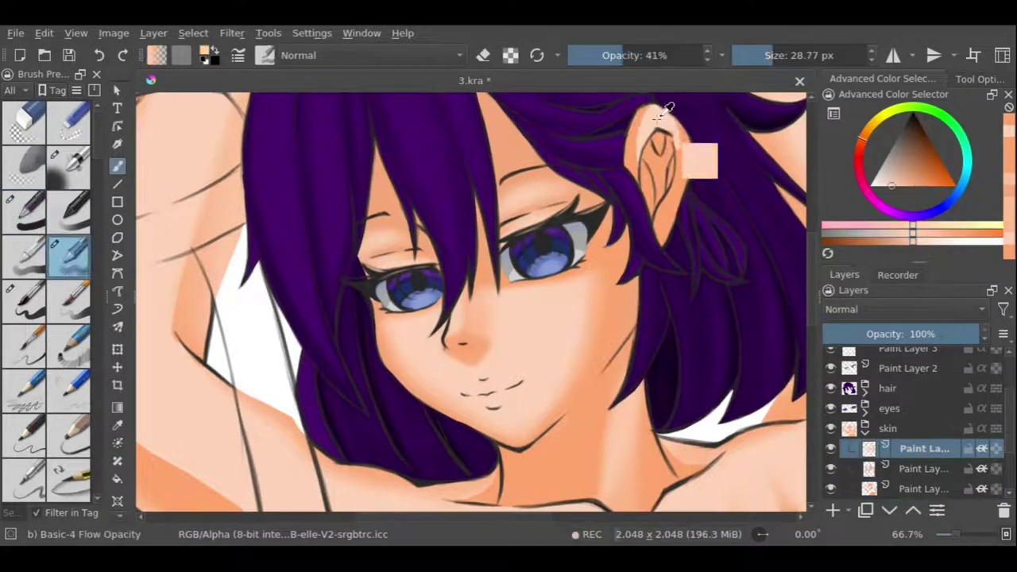
drag(635, 112, 683, 159)
drag(665, 117, 666, 174)
scroll(471, 302, down, 3)
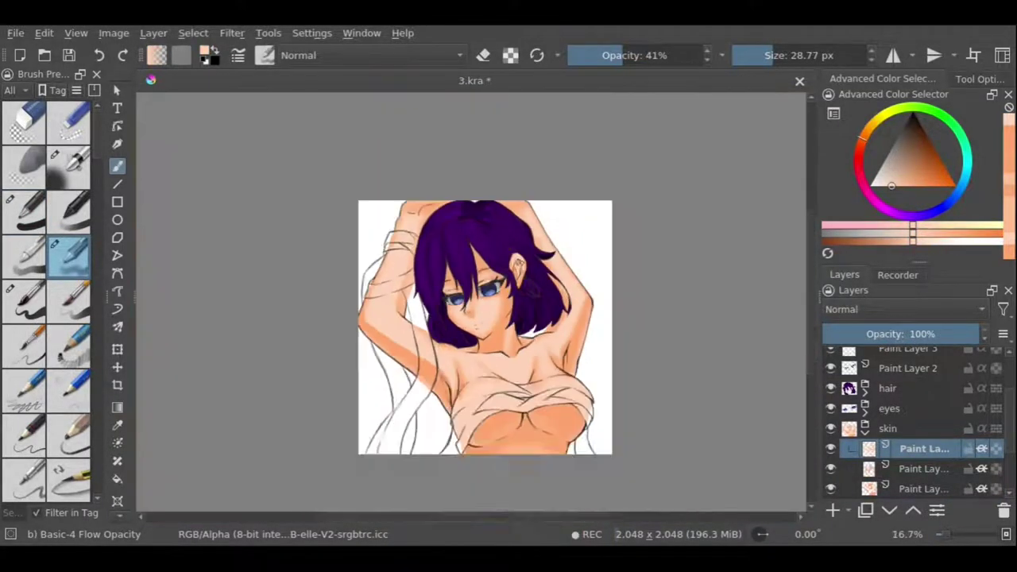
scroll(471, 302, up, 2)
key(slash)
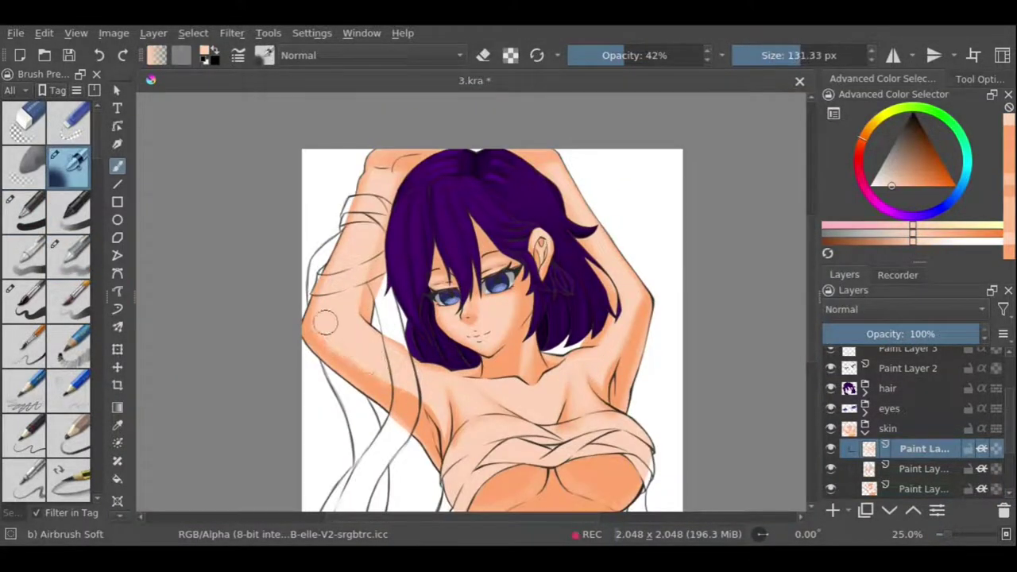
Pick a more saturated orange, shrink the brush and activate the lower skin paint layer.
ctrl+click(334, 342)
key(bracketleft)
key(slash)
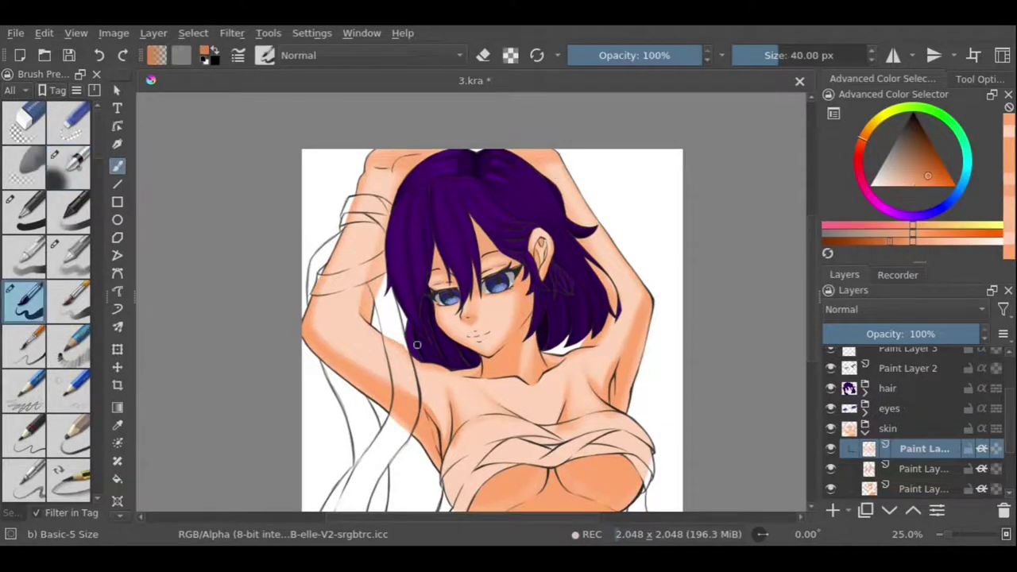
scroll(596, 476, up, 2)
ctrl+click(662, 248)
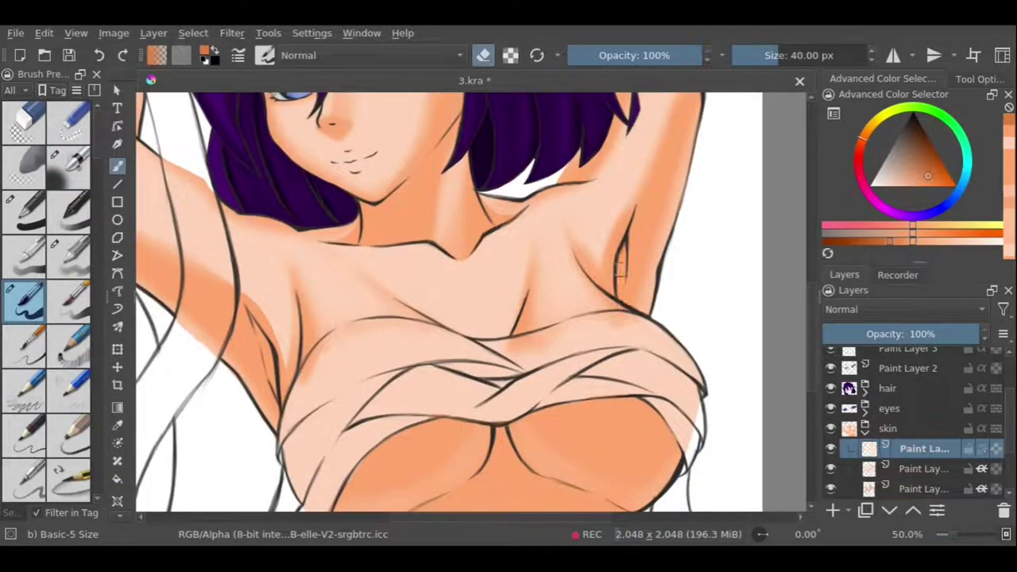
key(e)
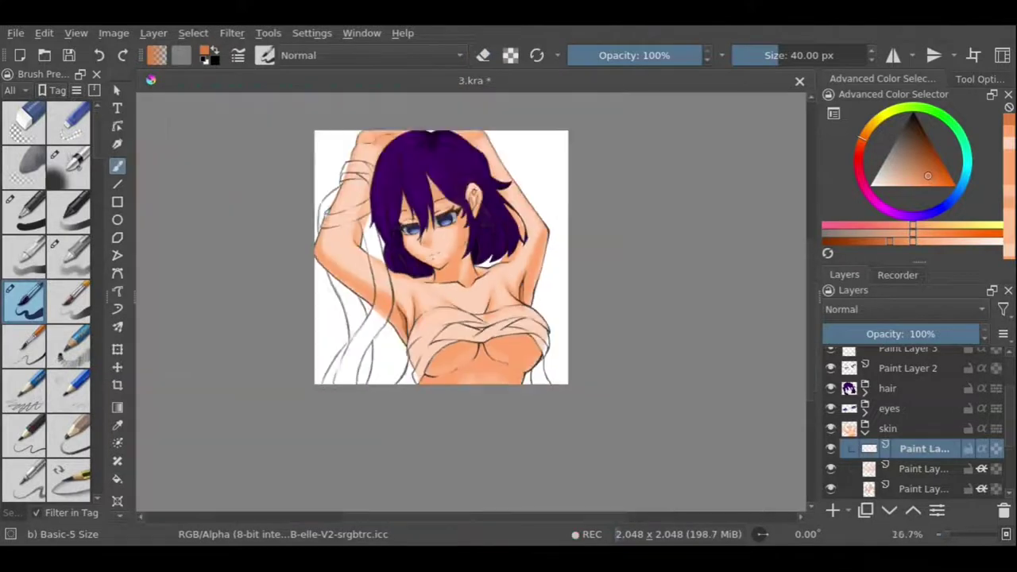
click(88, 256)
Darken the collarbone area with a ~46 px brush and add a new blank layer.
ctrl+click(391, 271)
drag(437, 274, 391, 271)
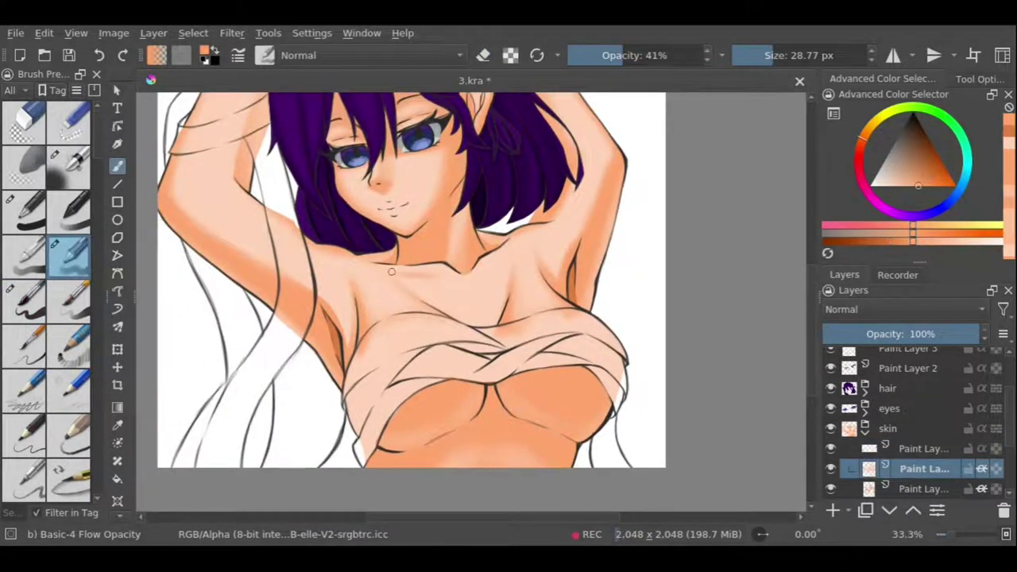
ctrl+click(476, 274)
ctrl+click(494, 313)
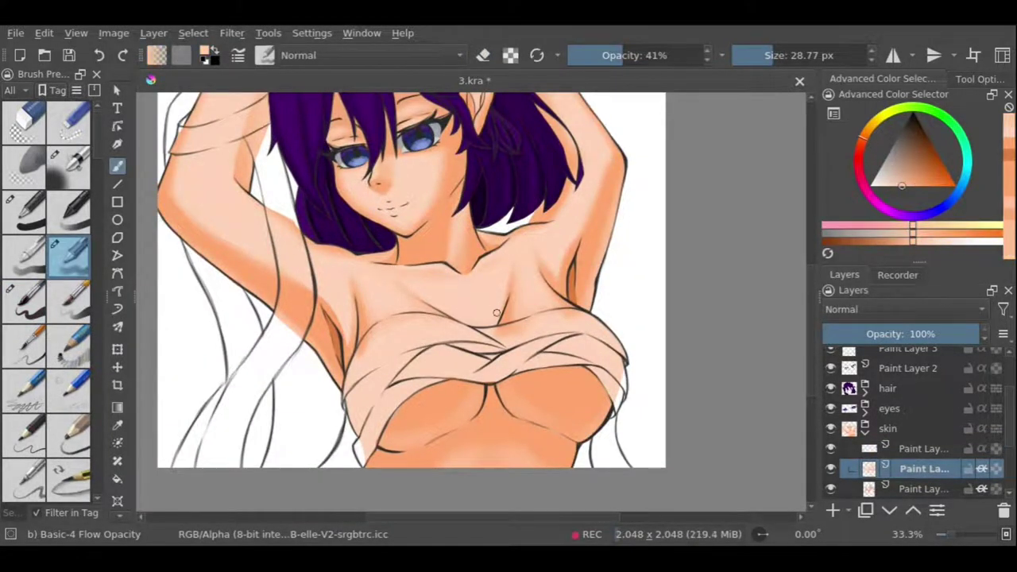
drag(494, 313, 471, 282)
drag(651, 238, 414, 219)
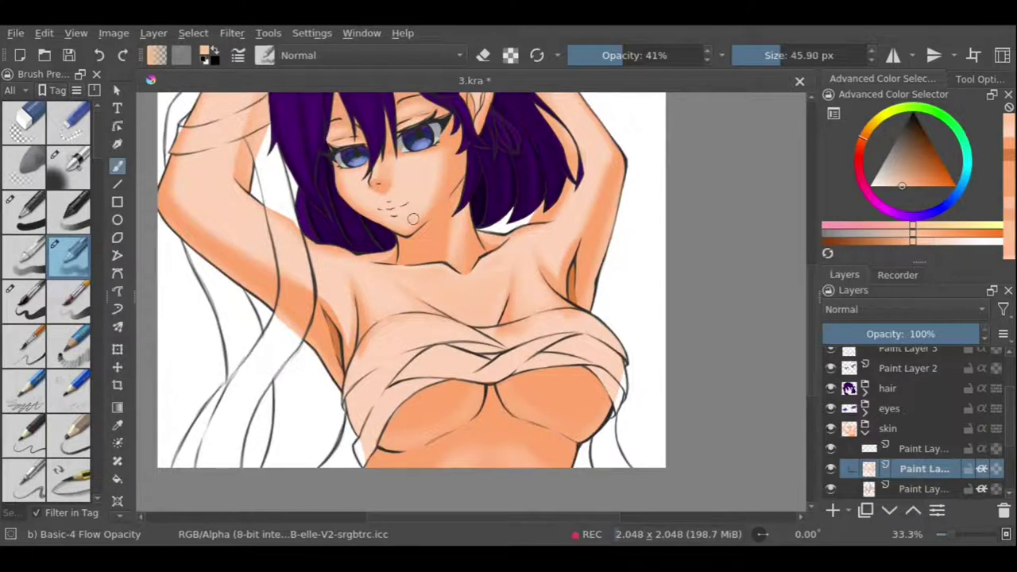
scroll(559, 173, down, 2)
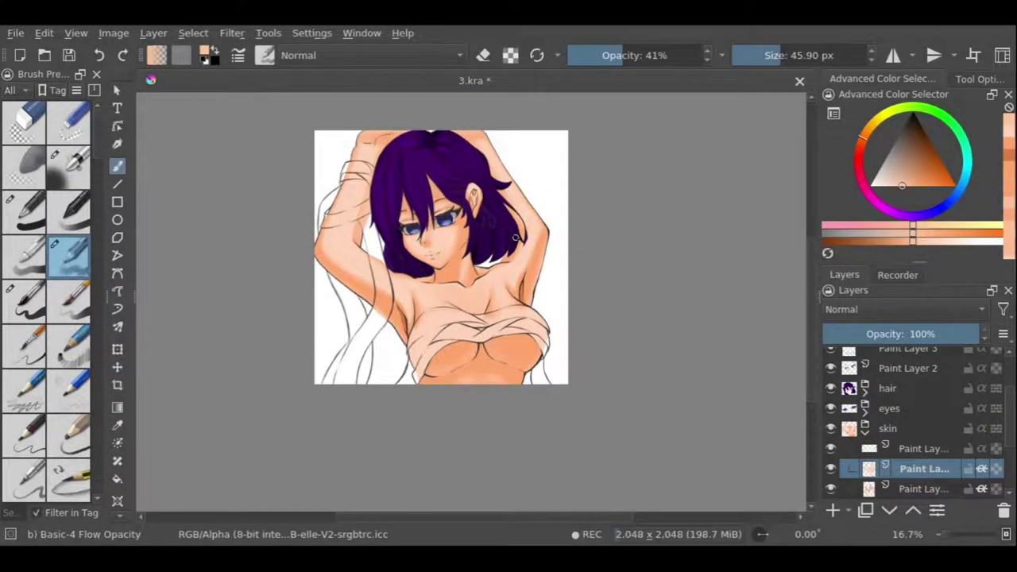
key(Insert)
Paint the background around the figure black, then dark grey on Paint Layer 25.
key(d)
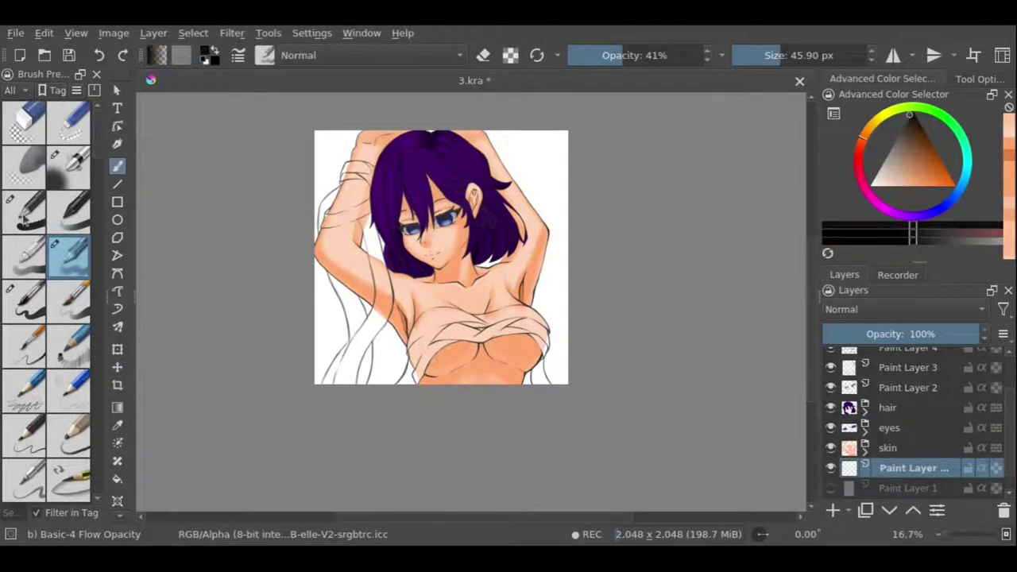
click(24, 213)
drag(333, 151, 548, 365)
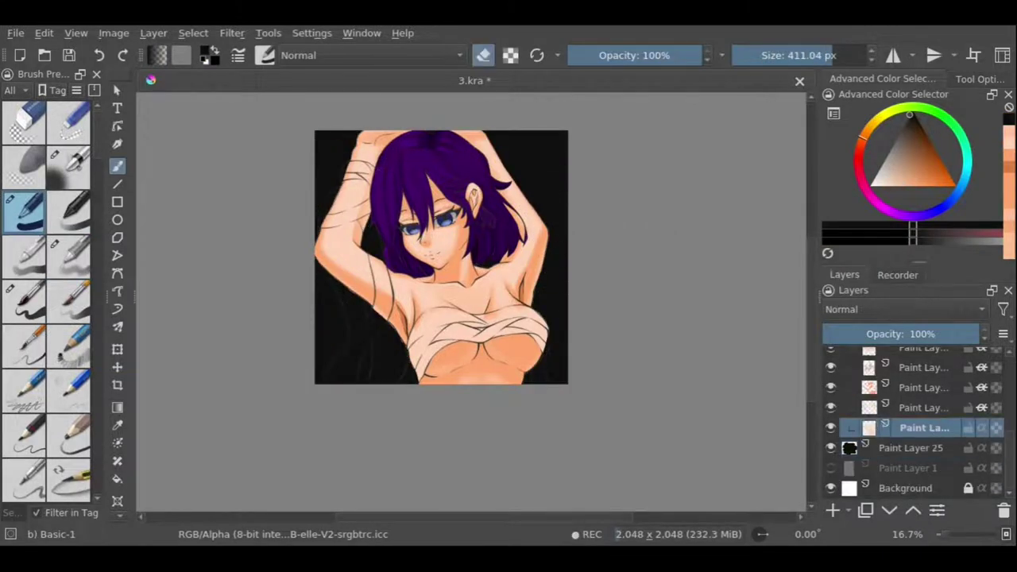
key(bracketleft)
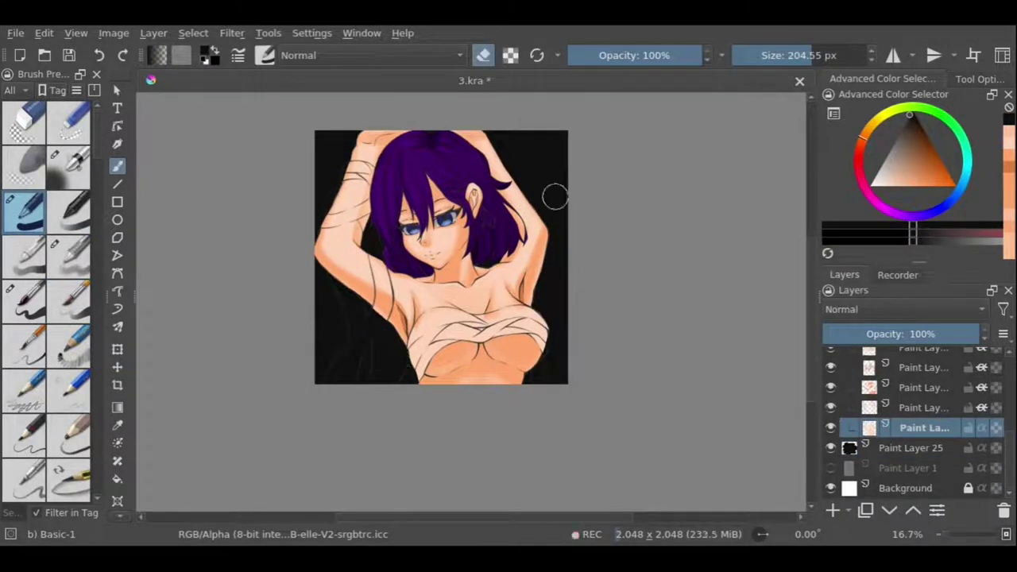
key(Page_Down)
key(e)
key(bracketright)
drag(379, 229, 548, 366)
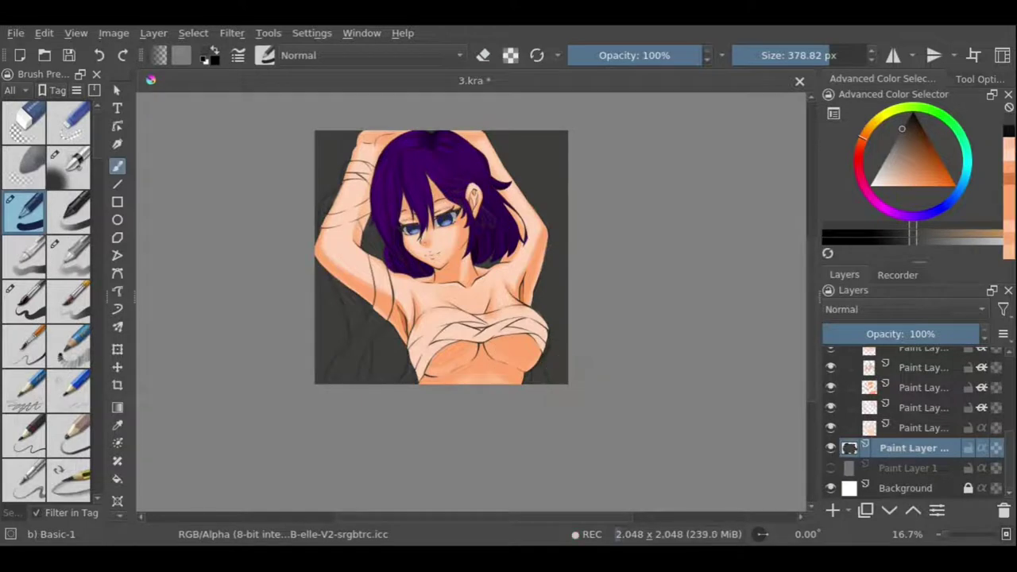
Add a new layer above the skin, wrap it in Group 27, and pick a paint colour.
key(Insert)
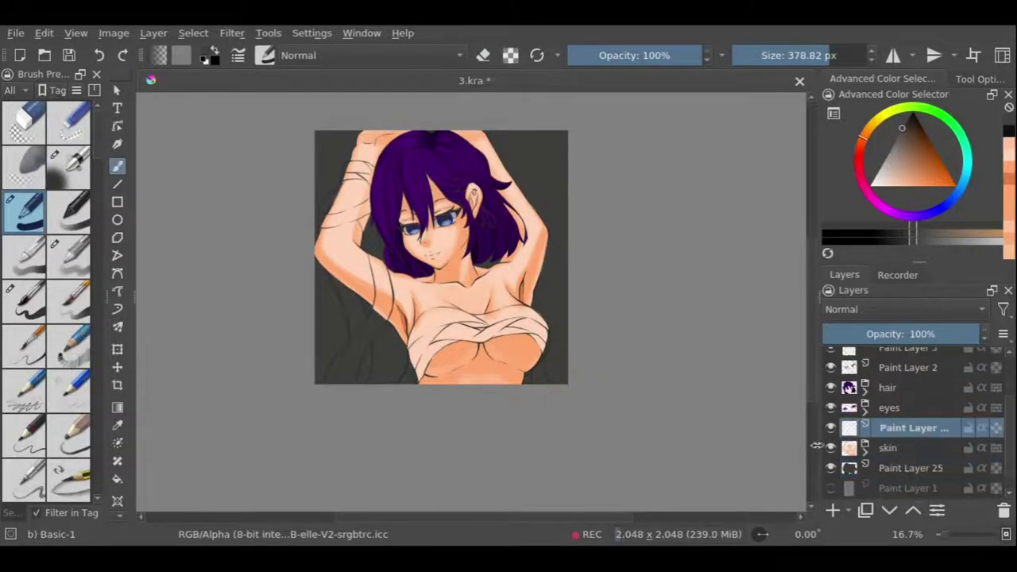
key(ctrl+g)
ctrl+click(379, 187)
scroll(378, 187, up, 3)
key(bracketleft)
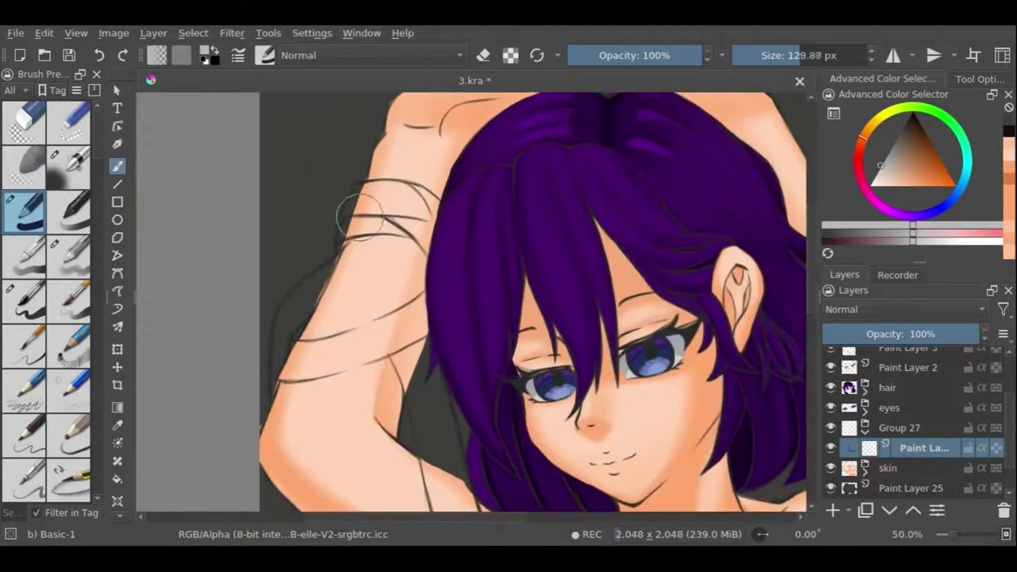
Paint grey bandage strokes over the raised arm and tidy its edge.
key(bracketleft)
key(bracketleft)
mouse_move(329, 242)
mouse_down()
mouse_move(412, 213)
mouse_move(491, 149)
mouse_up()
drag(358, 198, 341, 350)
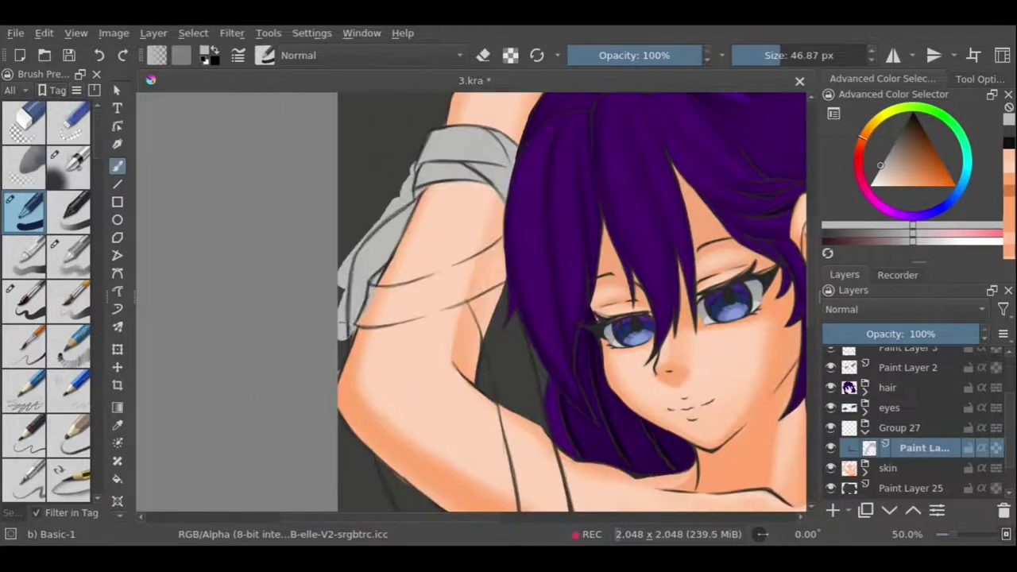
drag(500, 254, 365, 314)
key(e)
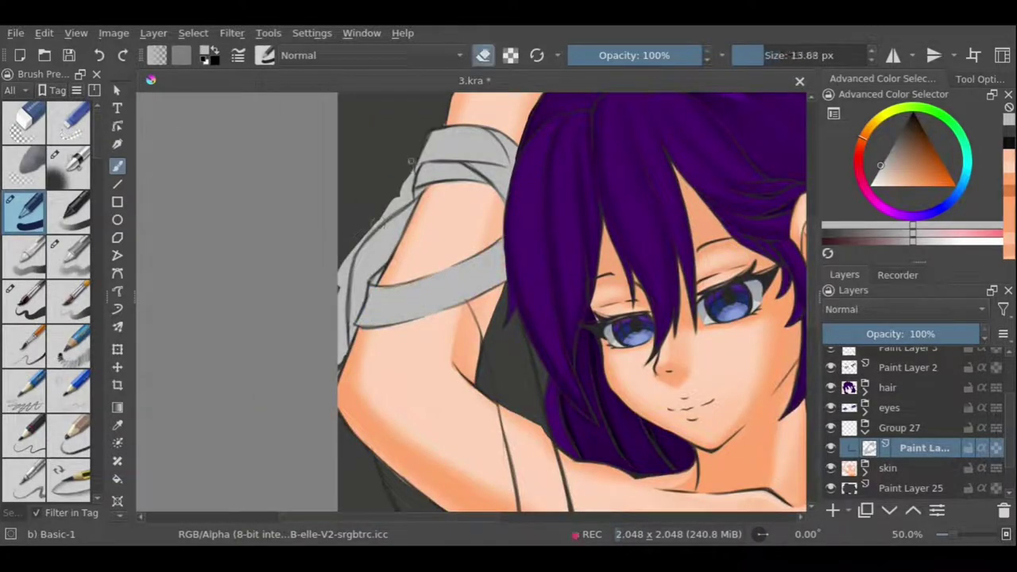
key(e)
mouse_move(397, 194)
mouse_down()
mouse_move(349, 239)
mouse_move(341, 358)
mouse_move(258, 206)
mouse_up()
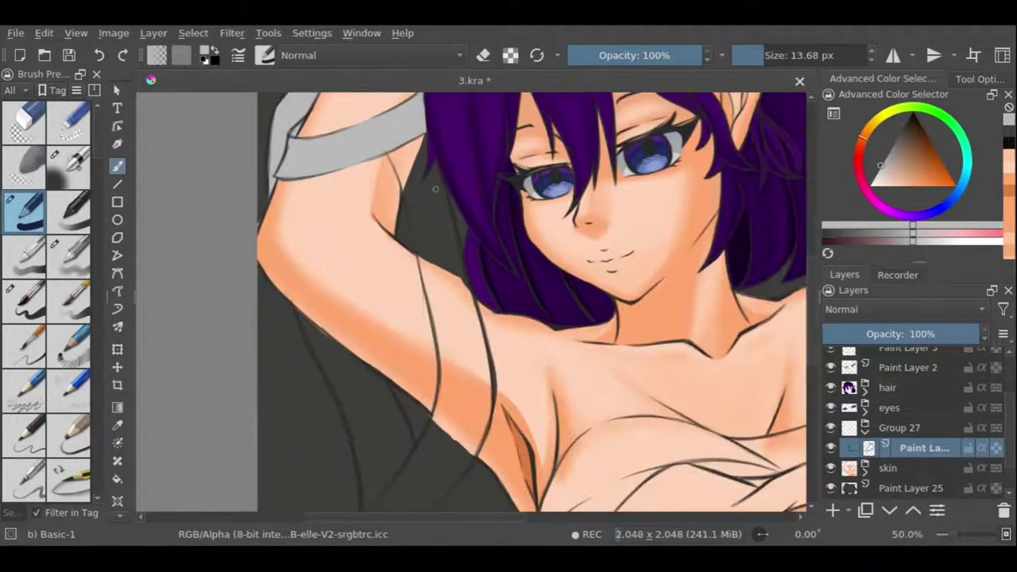
Paint grey straps down the arm and a long strap trailing beside the hair to the canvas bottom.
mouse_move(417, 238)
mouse_down()
mouse_move(402, 133)
mouse_move(445, 255)
mouse_up()
drag(417, 191, 437, 318)
drag(429, 223, 476, 334)
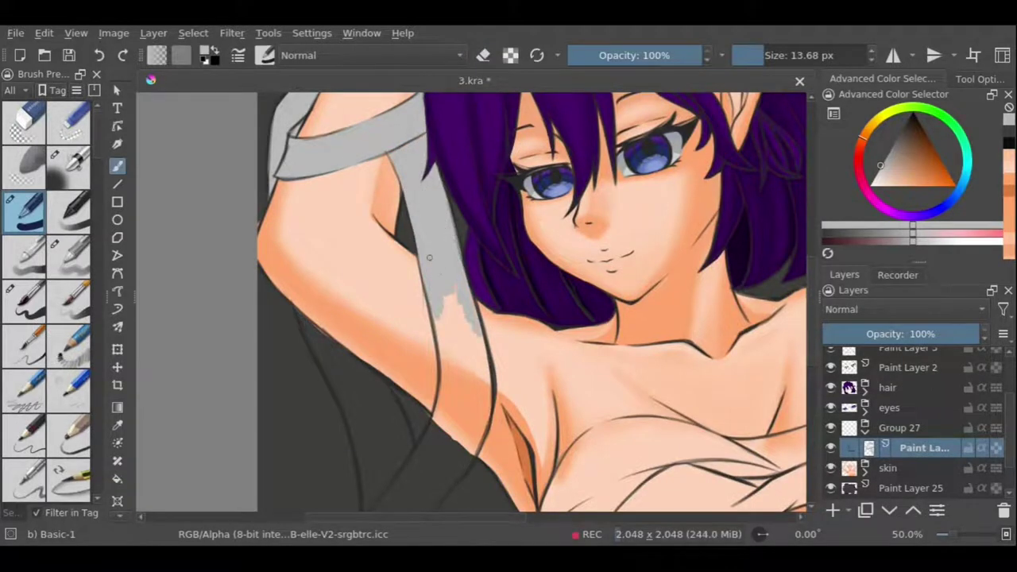
key(minus)
mouse_move(350, 213)
mouse_down()
mouse_move(401, 351)
mouse_move(341, 442)
mouse_up()
mouse_move(465, 238)
mouse_down()
mouse_move(429, 342)
mouse_move(361, 437)
mouse_up()
drag(397, 238, 398, 429)
Fill the chest wrap and chest side with grey.
drag(425, 318, 421, 436)
drag(431, 349, 309, 266)
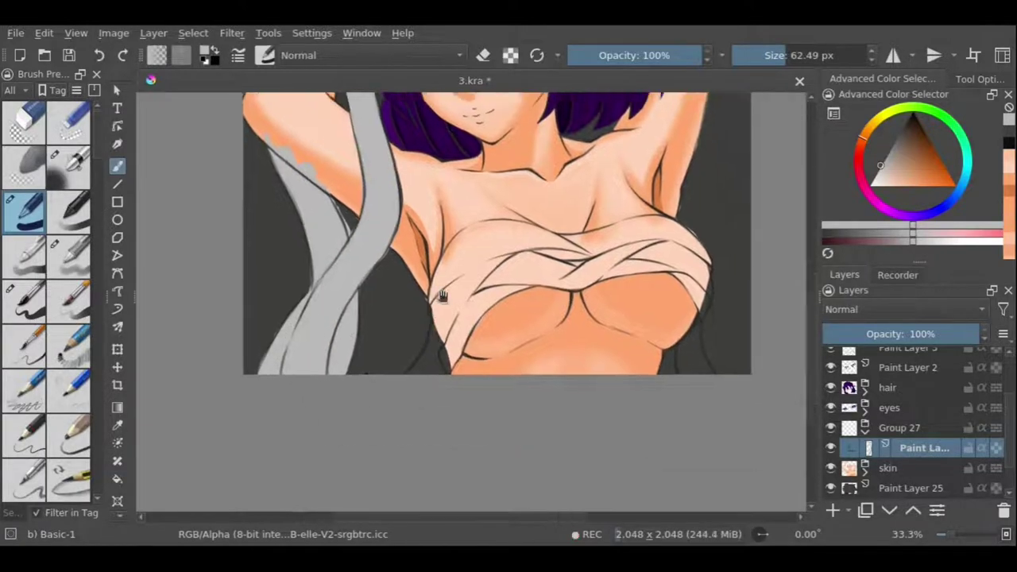
drag(425, 215, 398, 321)
mouse_move(401, 274)
mouse_down()
mouse_move(477, 238)
mouse_move(432, 239)
mouse_move(633, 242)
mouse_move(672, 357)
mouse_up()
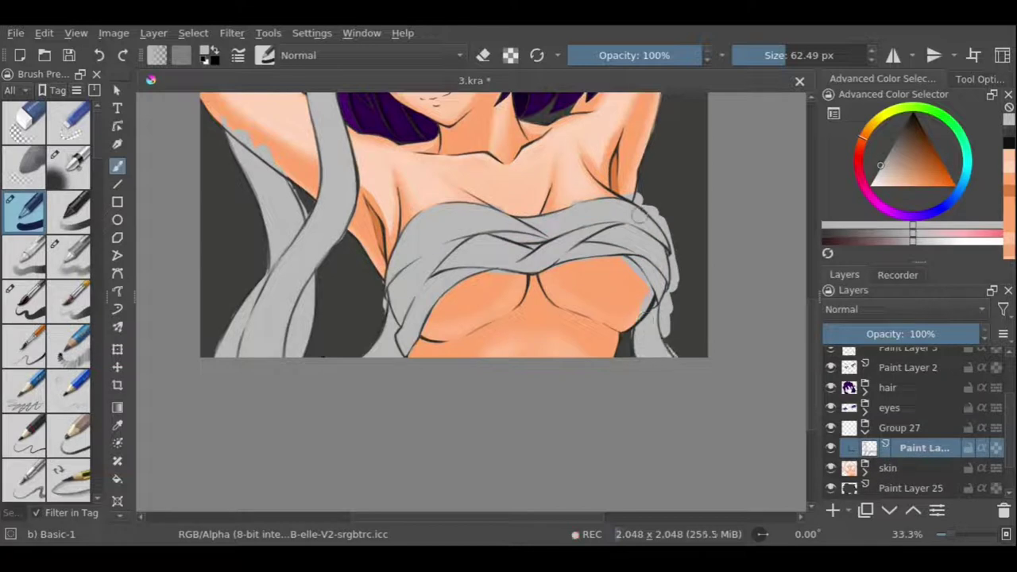
Erase stray line art at the wrap's left edge with an ~11 px eraser in mirrored view, then add a paint layer.
key(e)
key(bracketleft)
key(bracketleft)
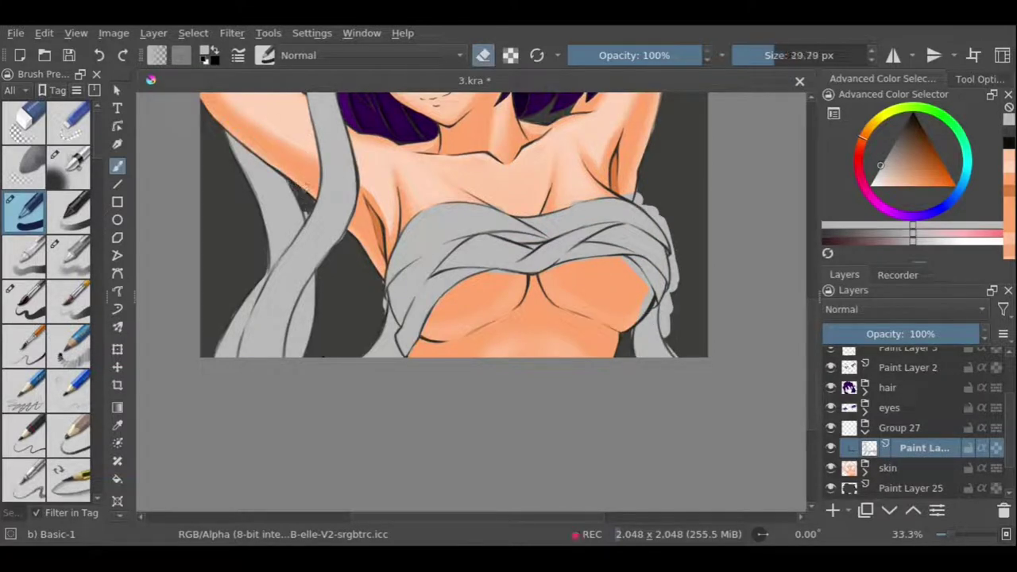
key(bracketleft)
key(bracketleft)
key(bracketleft)
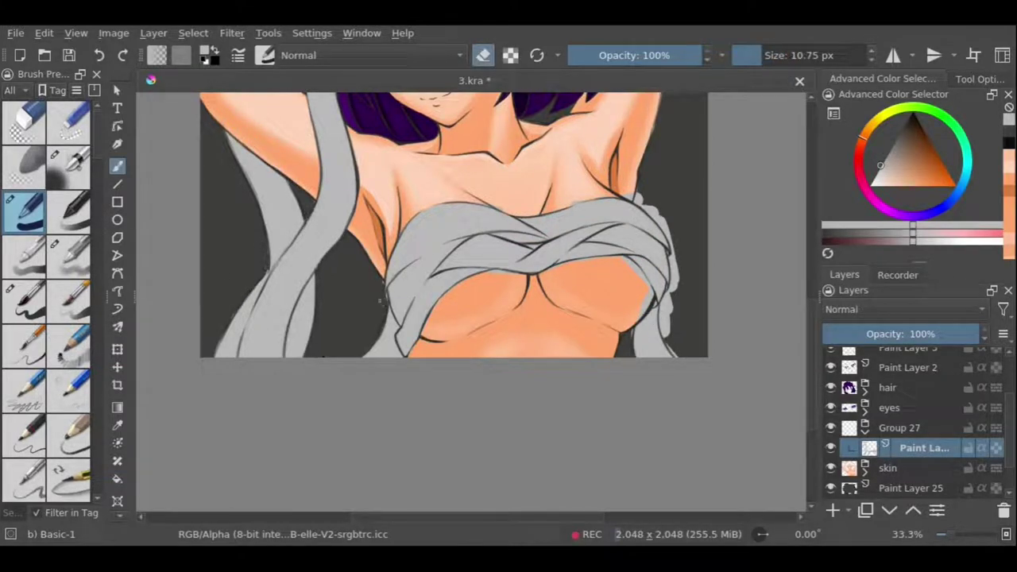
key(m)
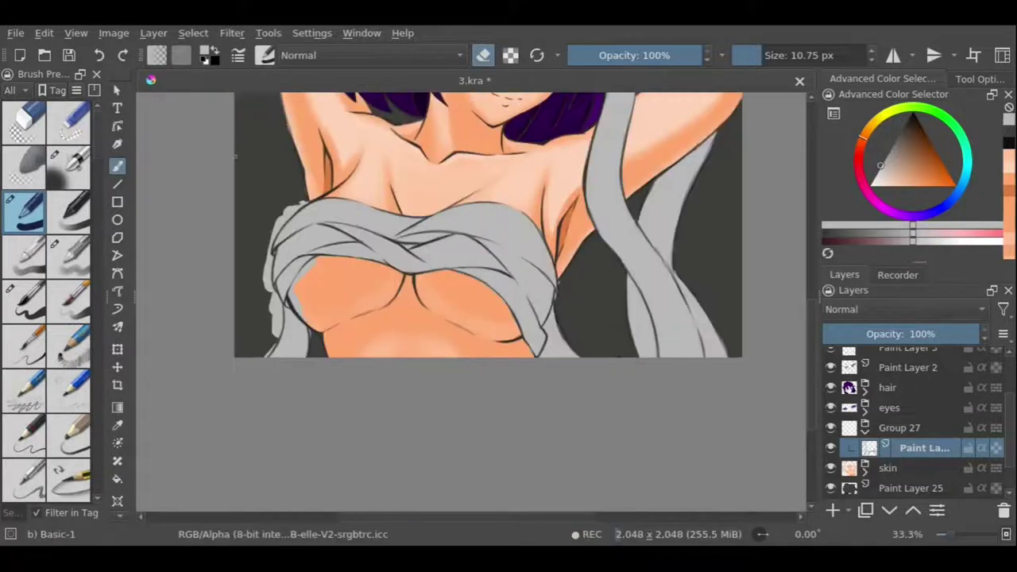
drag(281, 337, 277, 302)
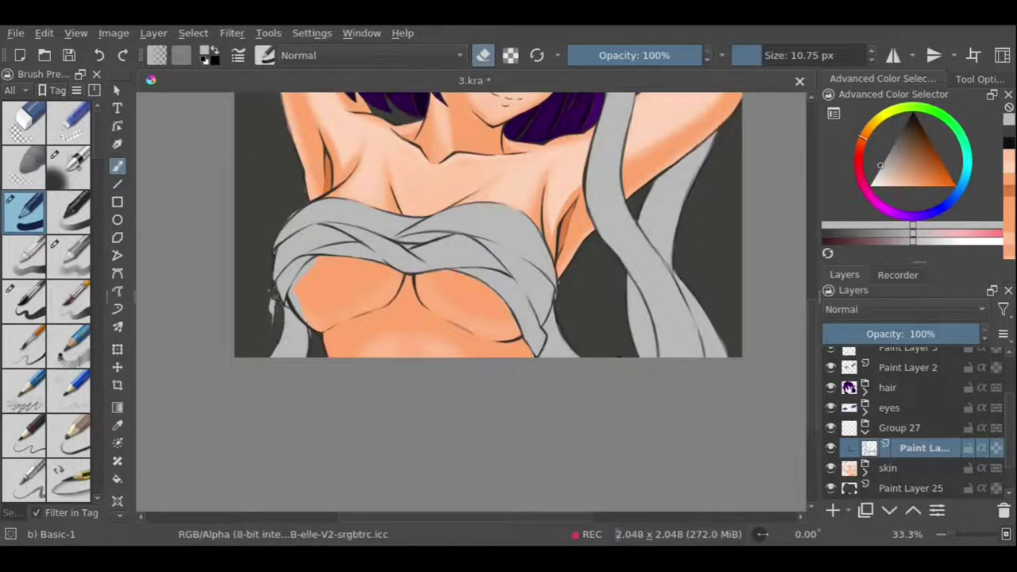
key(bracketright)
key(bracketright)
key(bracketright)
key(minus)
key(minus)
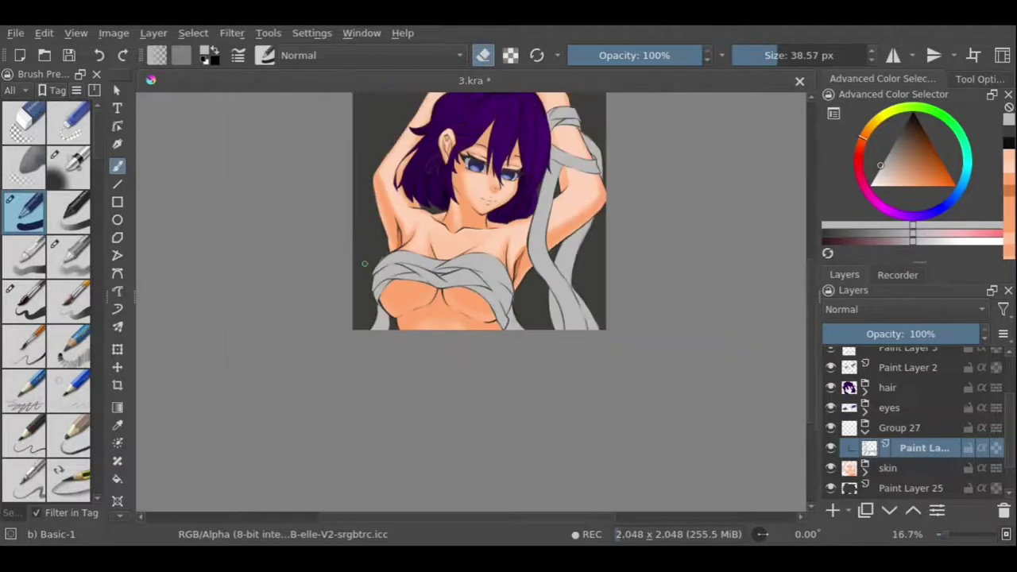
key(m)
key(e)
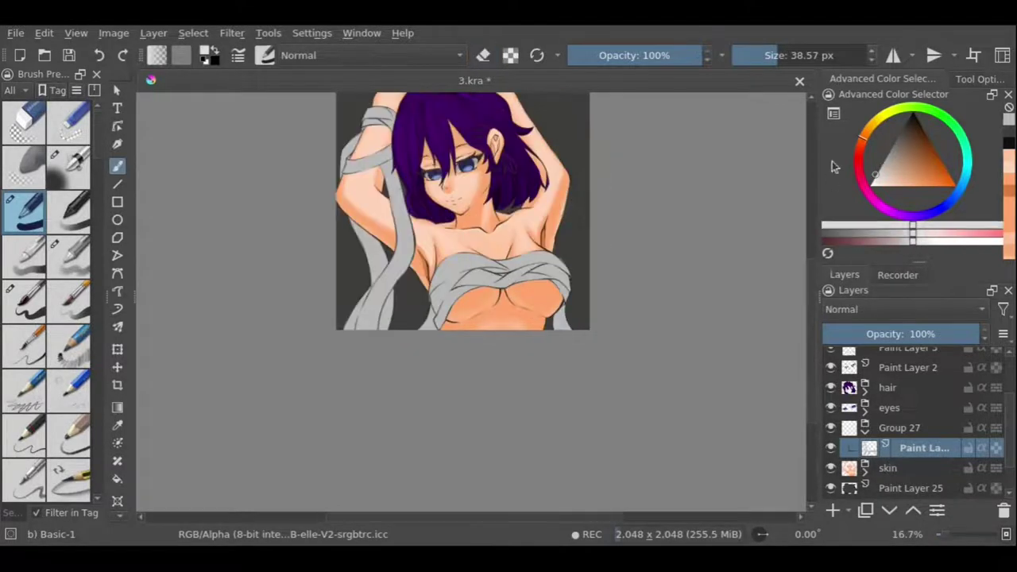
key(Insert)
Paint light grey ribbon strokes on the left side and highlights across the chest wrap.
mouse_move(395, 163)
mouse_down()
mouse_move(408, 274)
mouse_move(350, 327)
mouse_up()
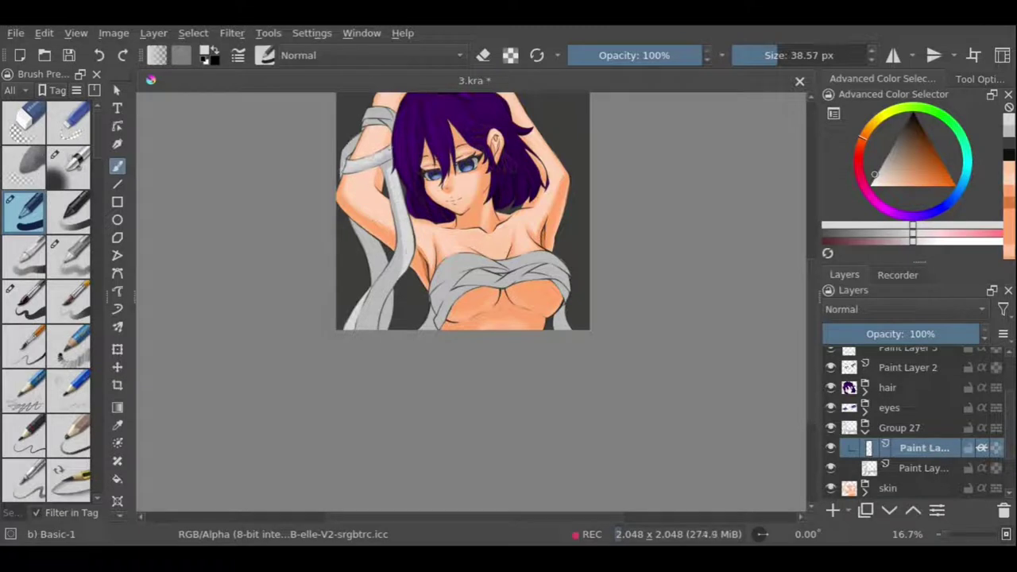
key(e)
key(e)
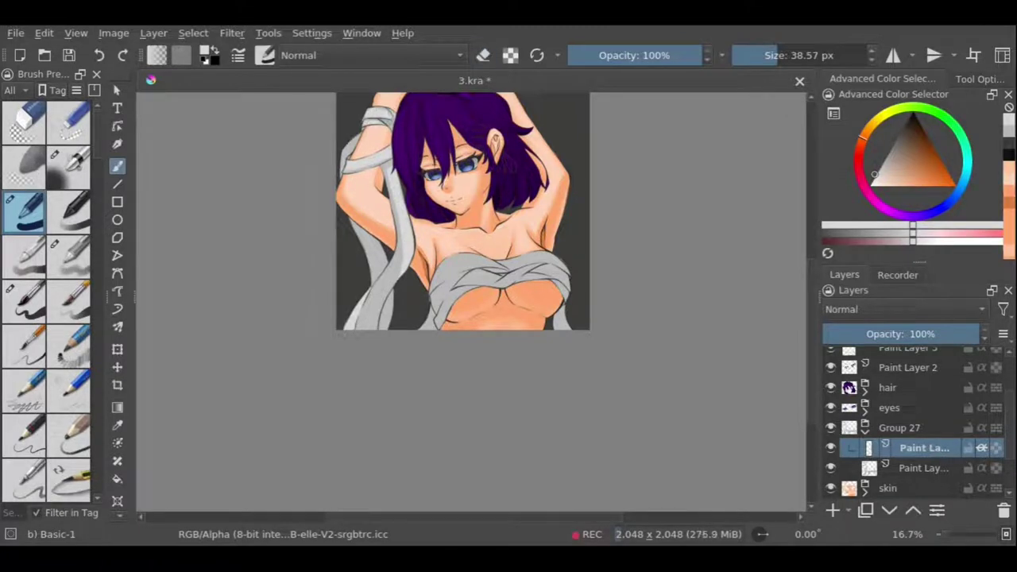
key(slash)
key(slash)
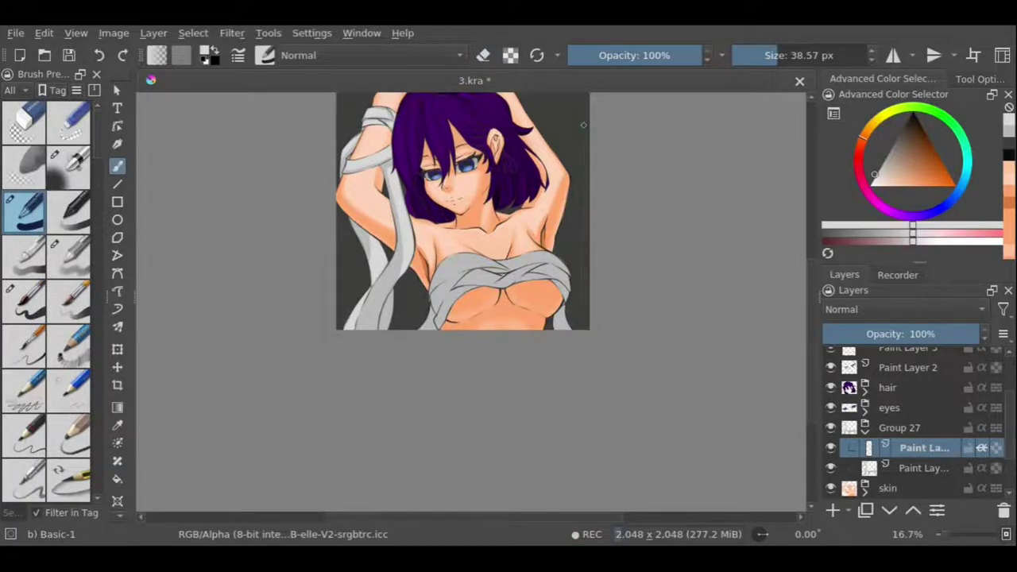
scroll(466, 210, up, 2)
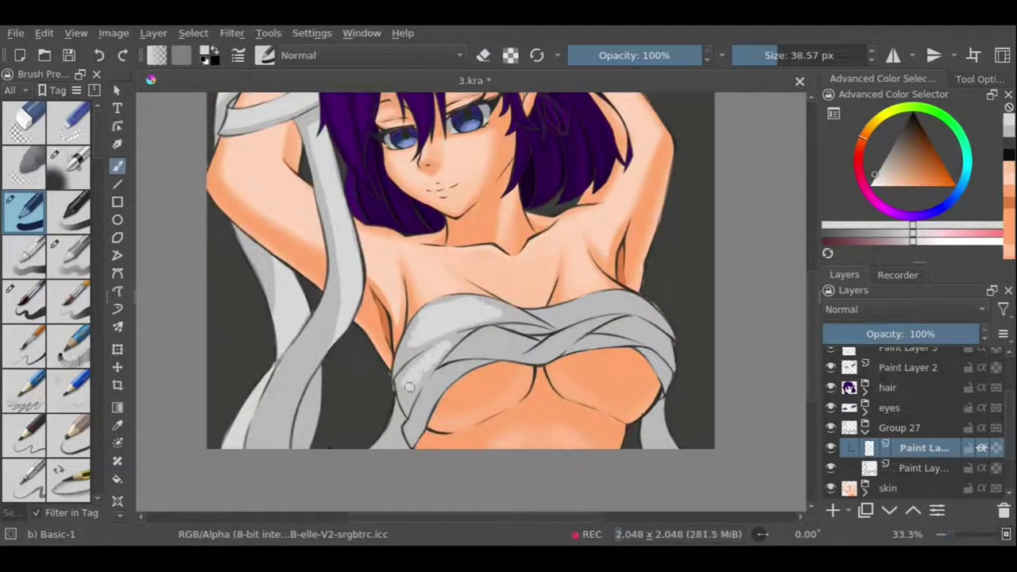
drag(580, 314, 640, 298)
drag(548, 341, 664, 326)
drag(588, 345, 668, 373)
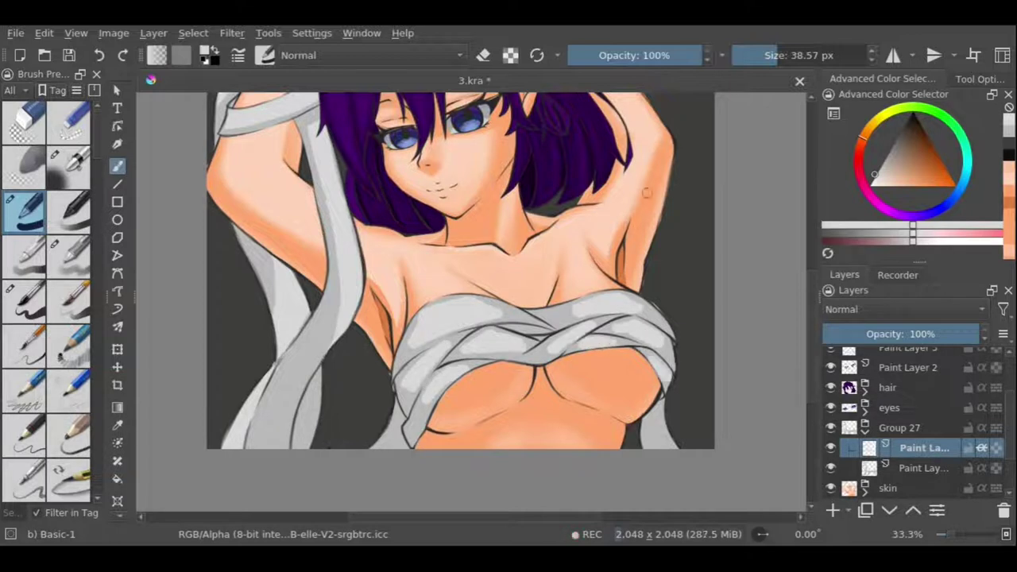
drag(397, 405, 378, 442)
With a soft low-opacity brush, highlight the chest wrap's top edge and lighten the upper ribbon.
key(period)
key(period)
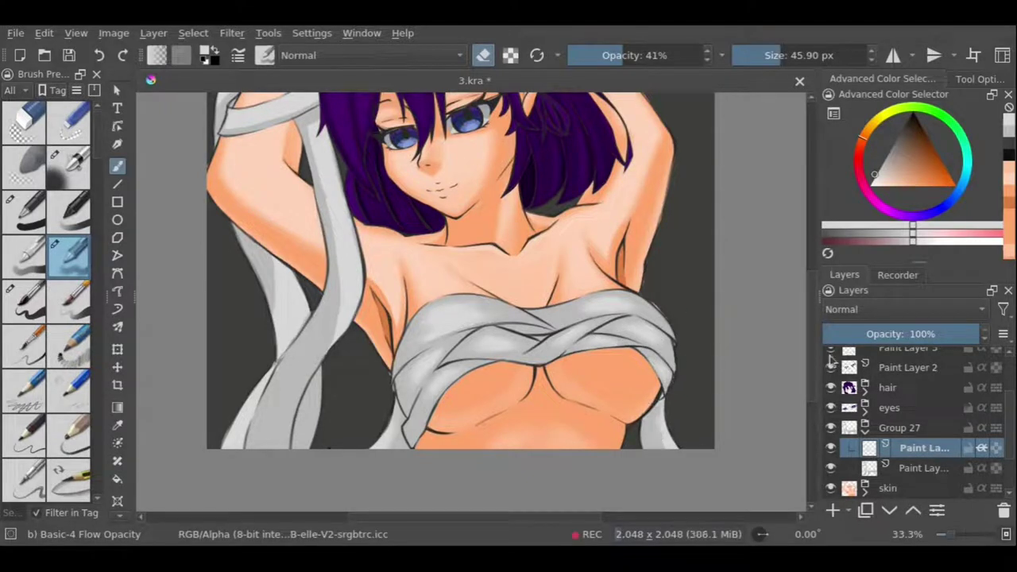
key(e)
mouse_move(592, 307)
mouse_down()
mouse_move(485, 306)
mouse_move(443, 324)
mouse_up()
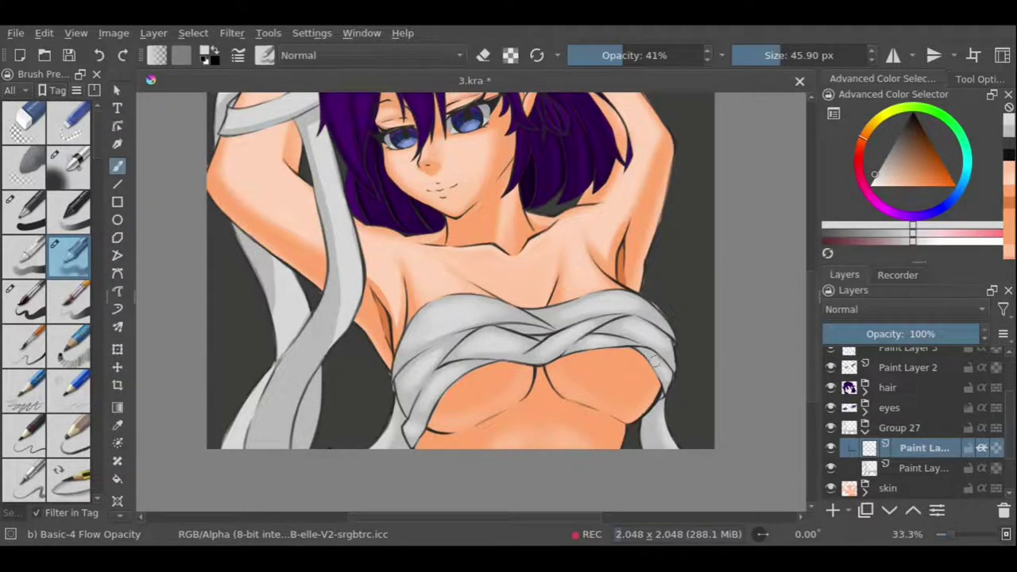
key(e)
drag(350, 298, 342, 333)
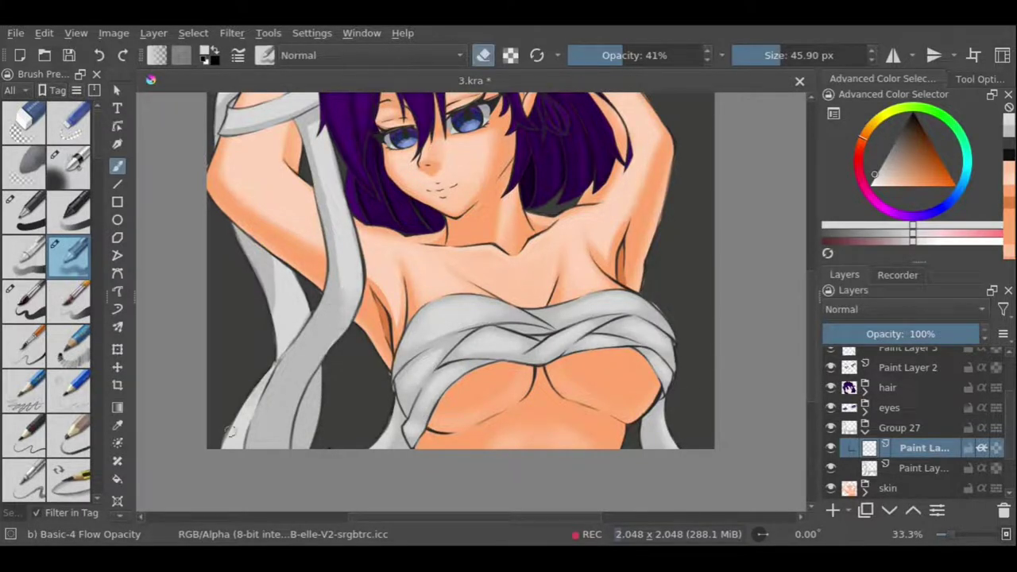
scroll(341, 217, up, 3)
scroll(338, 294, up, 3)
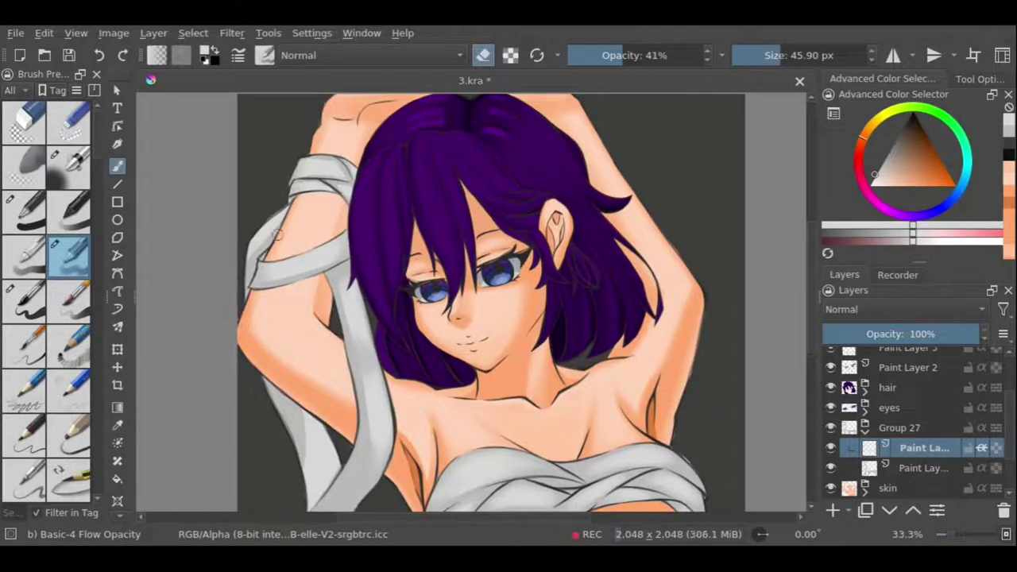
key(e)
drag(341, 191, 302, 168)
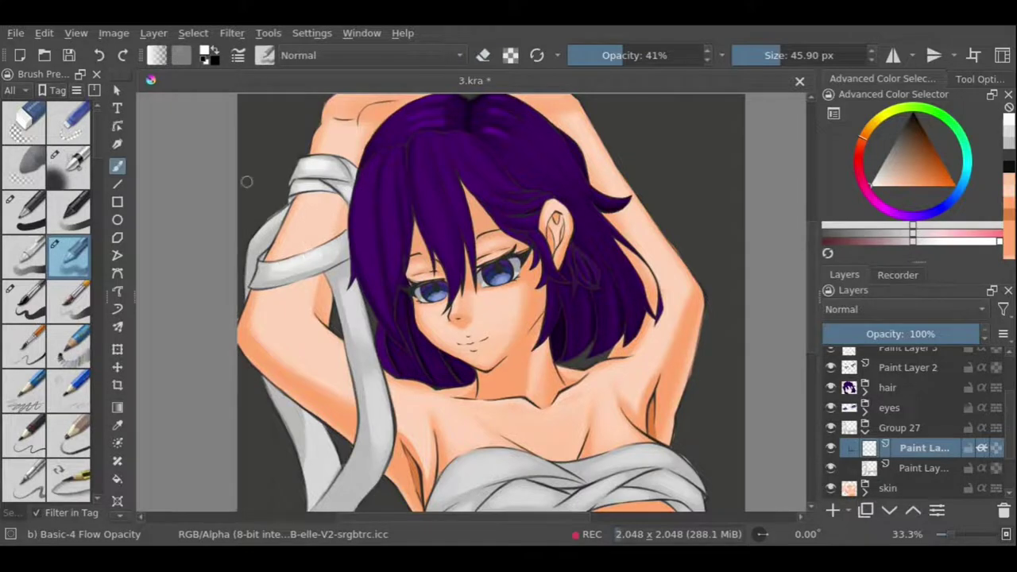
On a new layer in Group 27, paint white highlights across the chest bandage.
key(Insert)
scroll(354, 314, down, 3)
scroll(354, 314, down, 3)
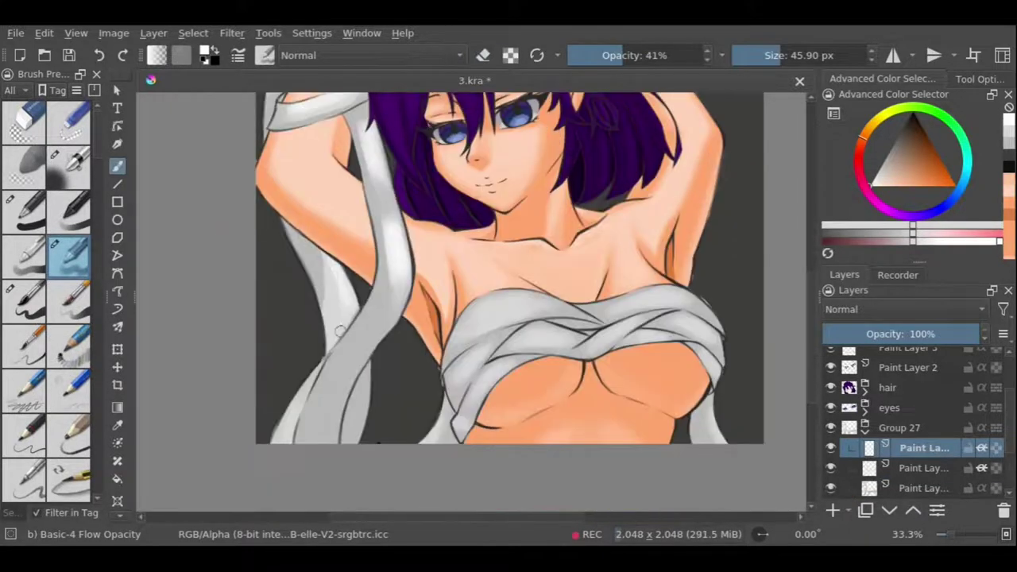
scroll(358, 302, down, 3)
scroll(376, 222, right, 3)
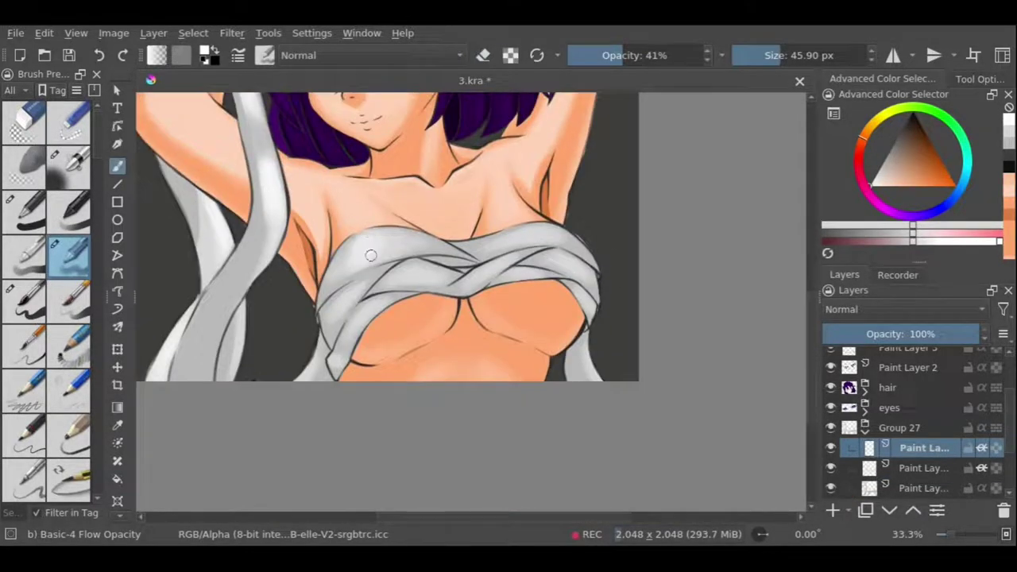
mouse_move(357, 295)
mouse_down()
mouse_move(556, 234)
mouse_move(509, 266)
mouse_move(588, 297)
mouse_move(590, 373)
mouse_up()
ctrl+scroll(398, 238, down, 3)
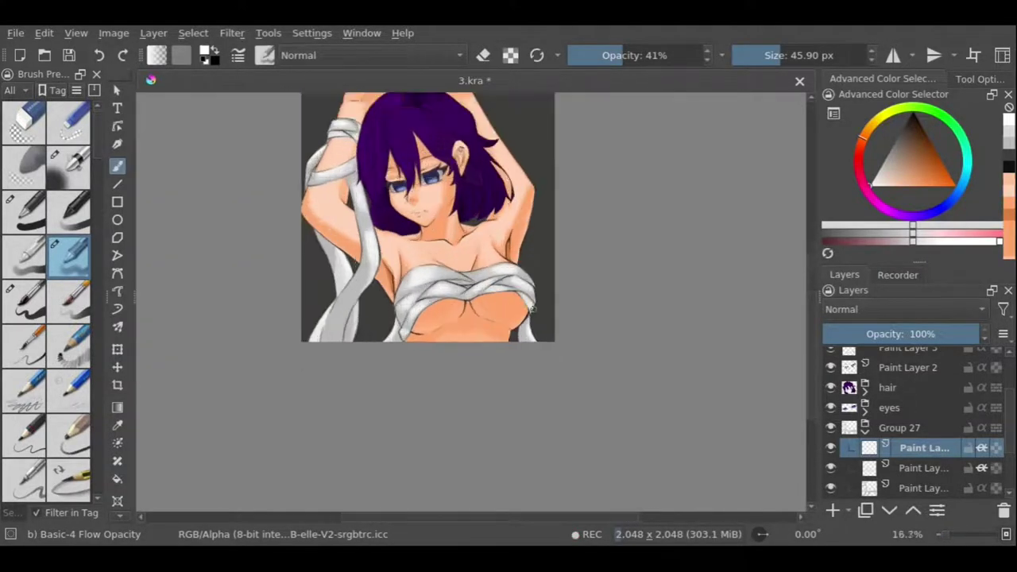
ctrl+scroll(397, 239, up, 3)
drag(350, 259, 406, 239)
Put the paint layer into new Group 31 and switch to the Basic-5 Size brush.
key(minus)
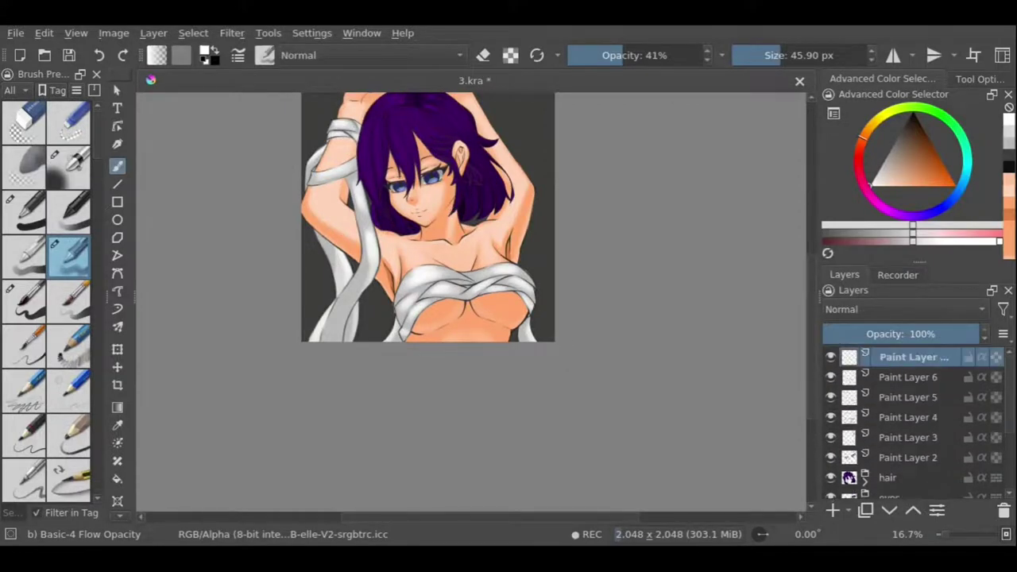
key(ctrl+g)
key(slash)
Clean up the hair's upper-left edge and a hair tip with the eraser in mirrored view.
ctrl+scroll(309, 168, up, 2)
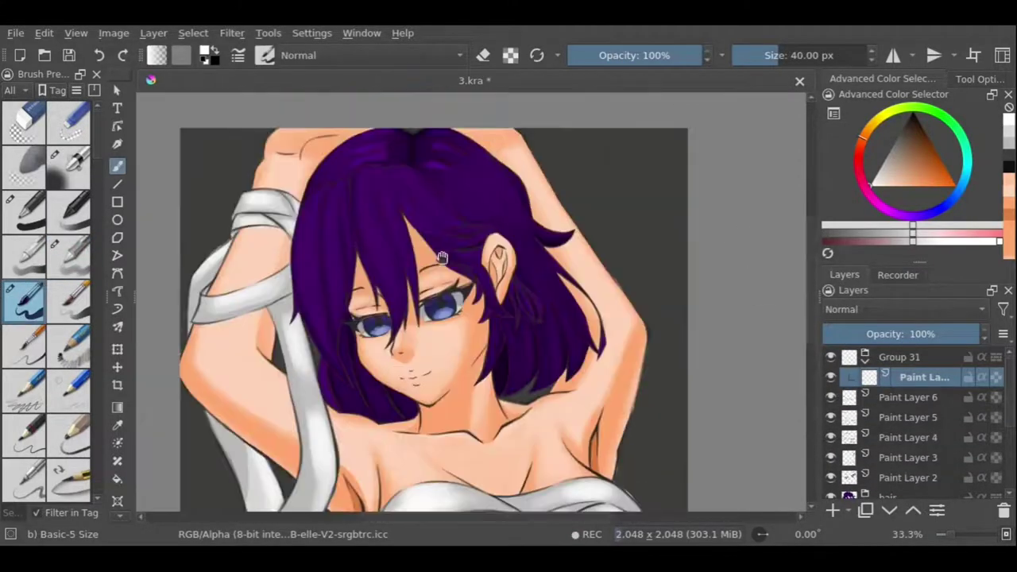
ctrl+scroll(309, 168, up, 1)
ctrl+scroll(308, 168, up, 1)
mouse_move(265, 200)
mouse_down()
mouse_move(351, 123)
mouse_move(421, 105)
mouse_up()
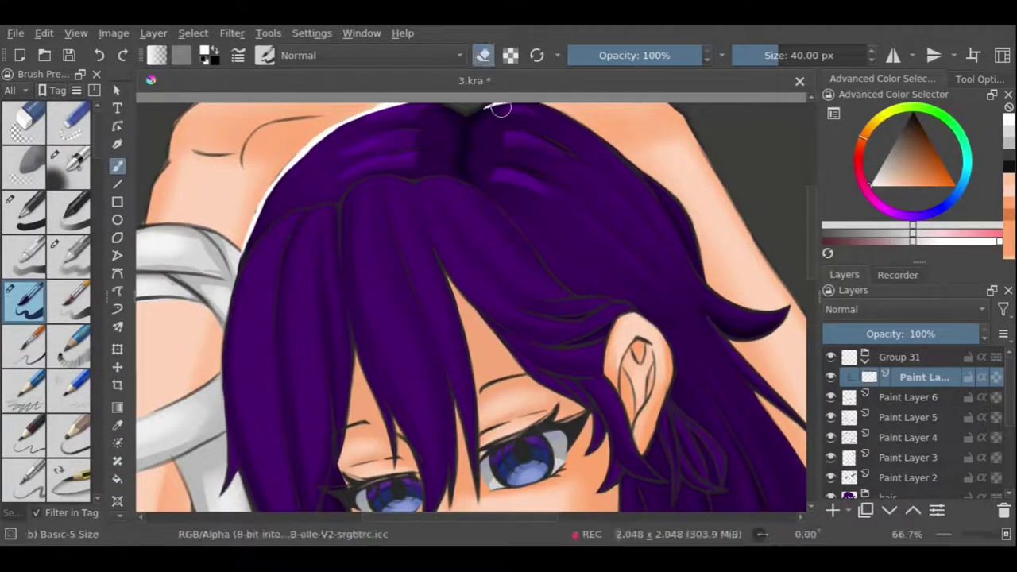
key(e)
key(e)
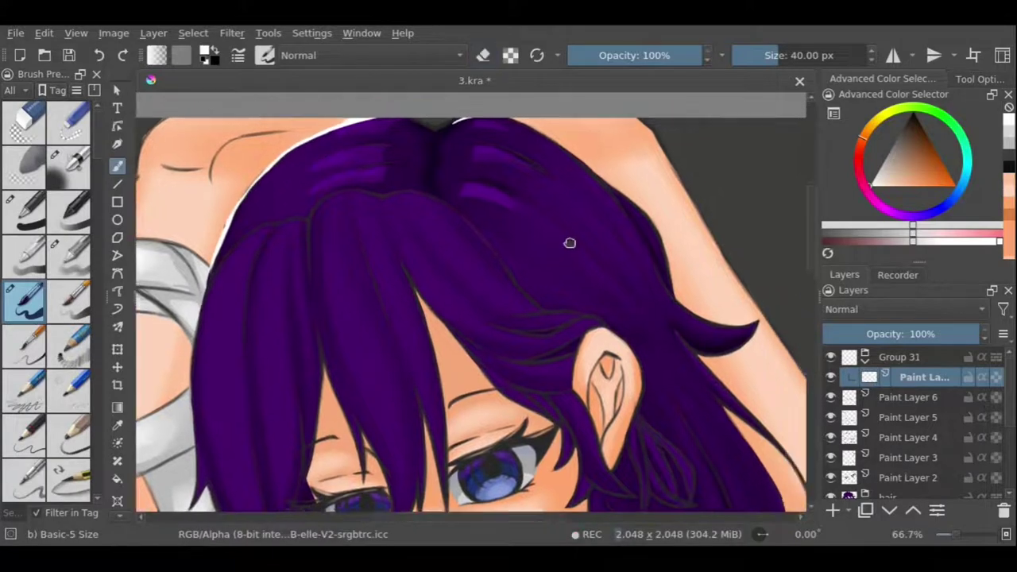
key(m)
mouse_move(332, 274)
mouse_down()
mouse_move(348, 274)
mouse_move(374, 234)
mouse_up()
drag(240, 265, 302, 257)
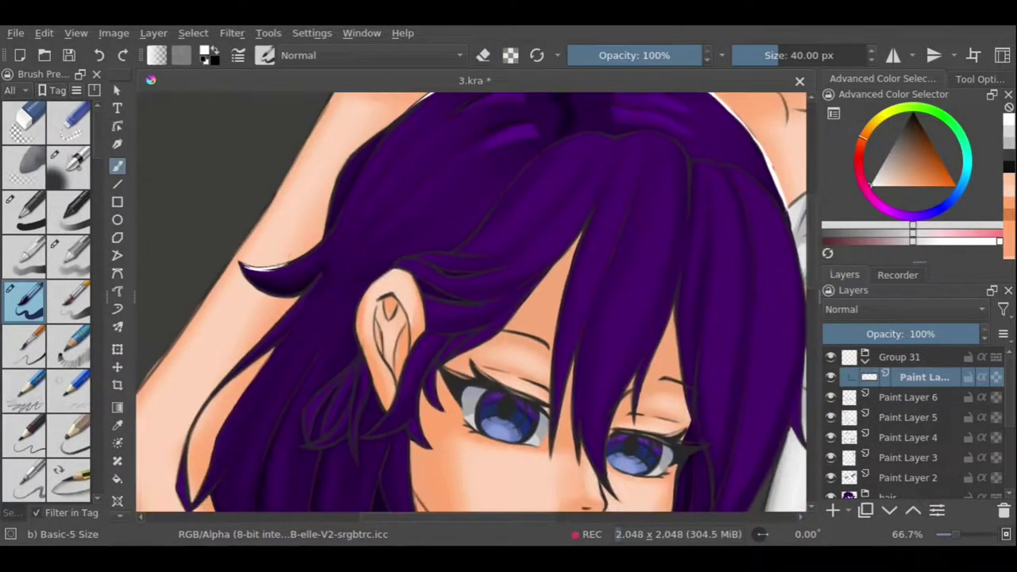
key(e)
scroll(351, 221, up, 2)
Paint light-purple highlights on the hair top, along its left edge, and near the ear.
click(937, 246)
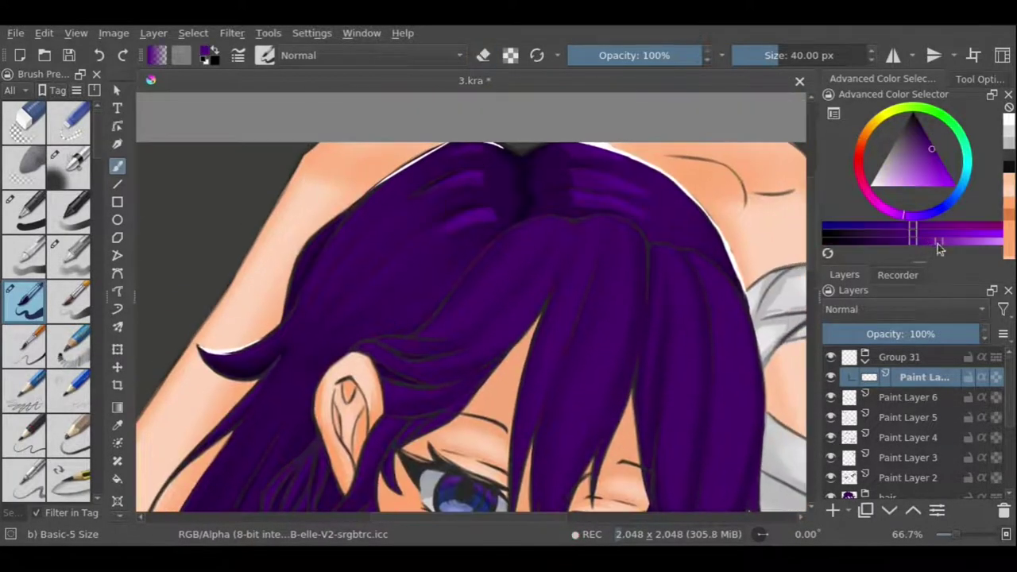
key(e)
key(e)
key(e)
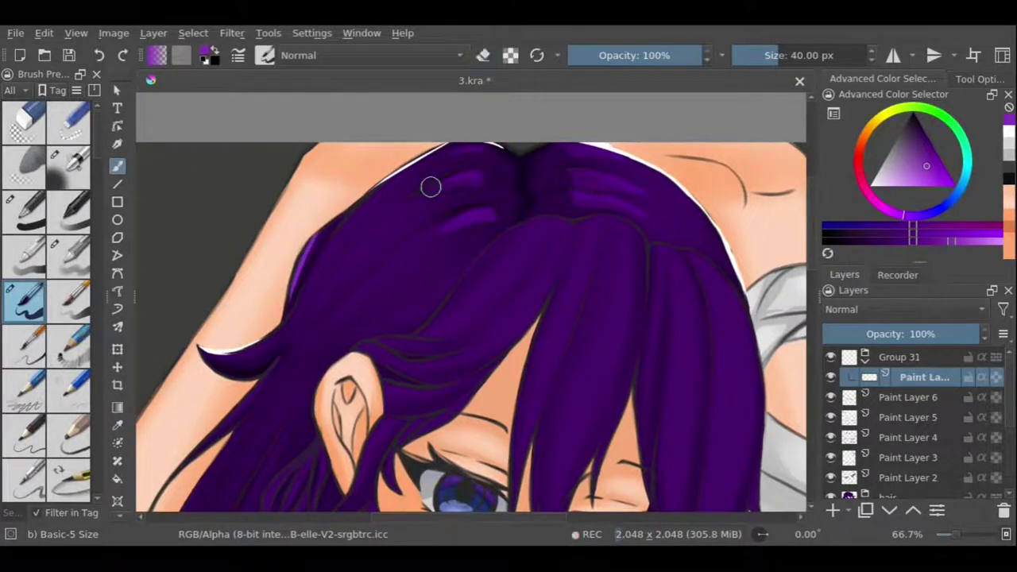
drag(461, 171, 396, 209)
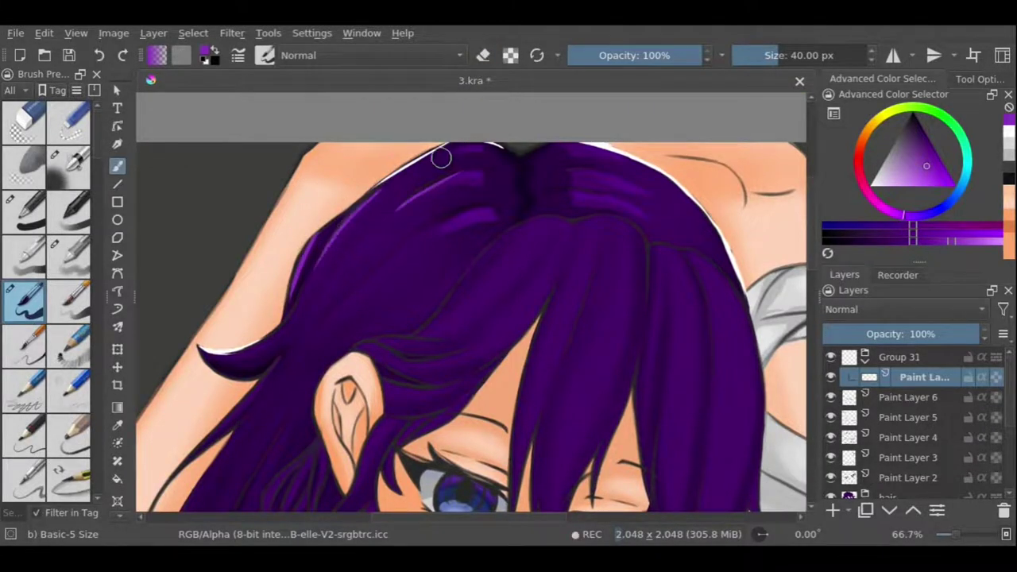
drag(473, 213, 435, 228)
key(4)
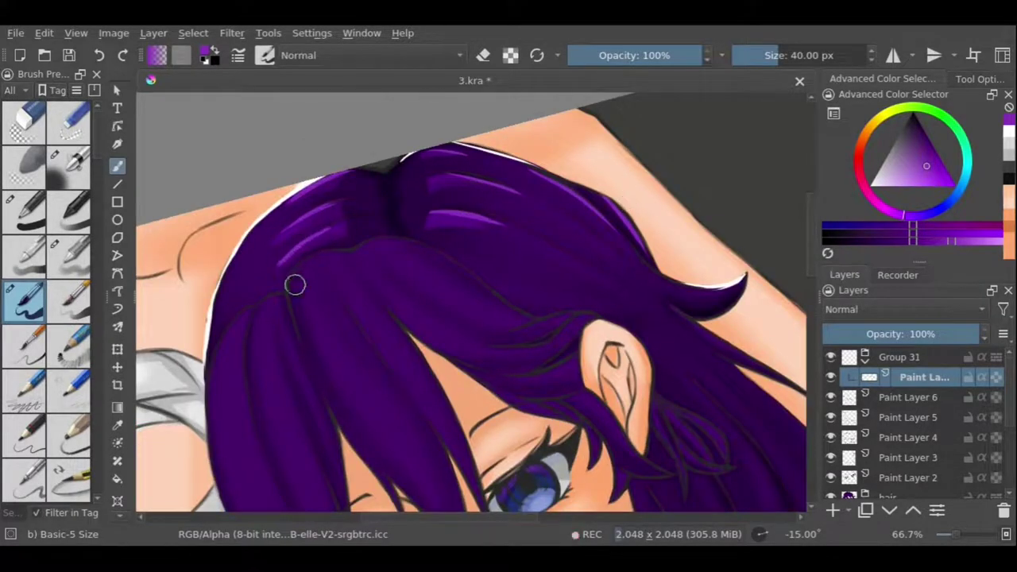
drag(270, 301, 213, 369)
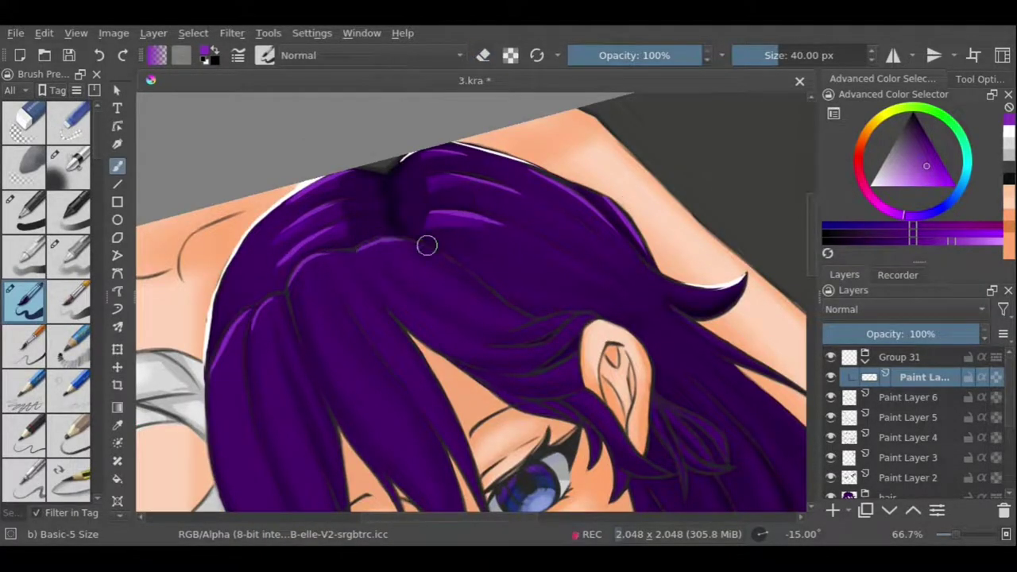
mouse_move(526, 328)
mouse_down()
mouse_move(583, 313)
mouse_move(568, 356)
mouse_up()
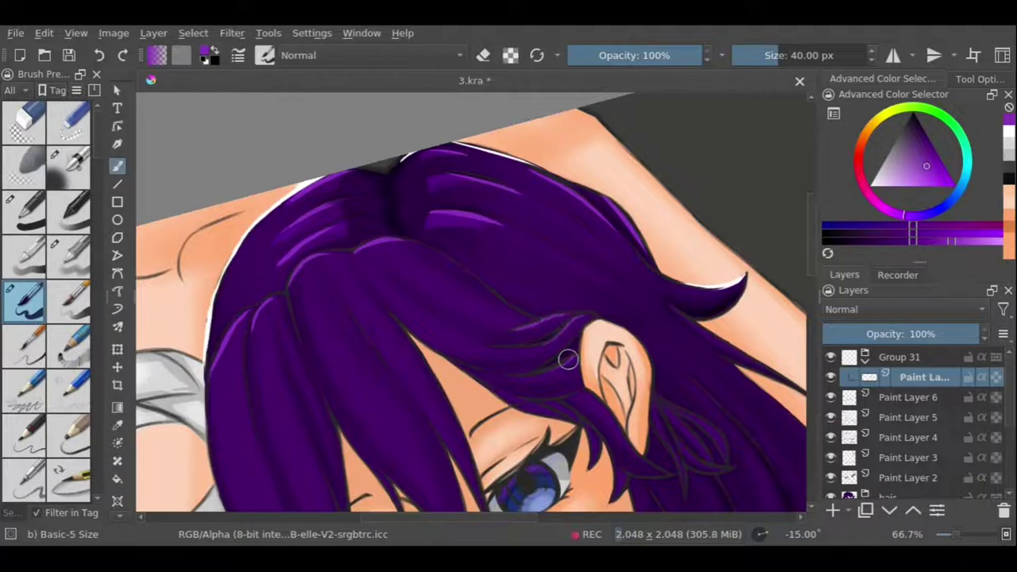
key(e)
key(e)
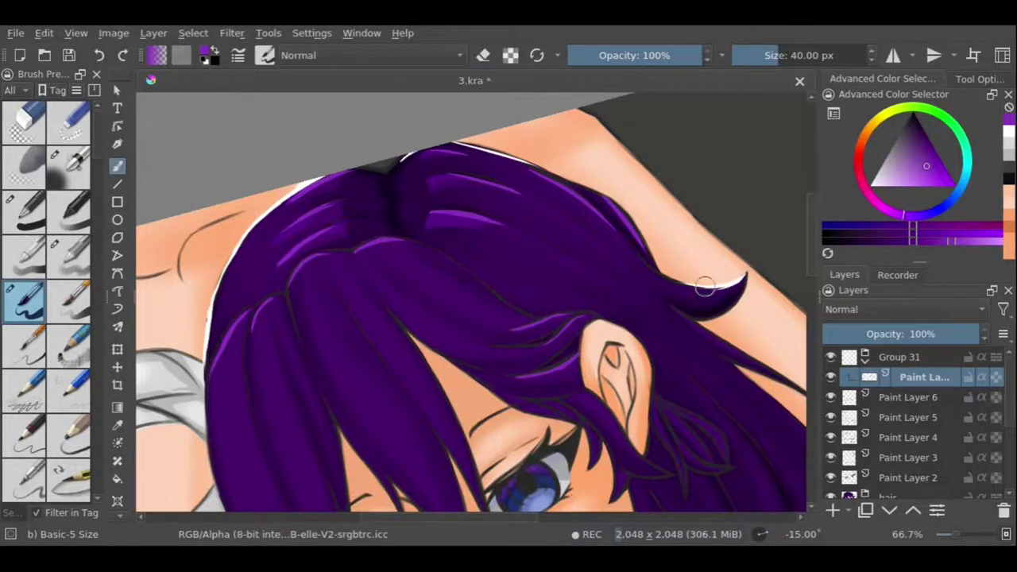
key(5)
Add more light-purple strands on the left side of the hair.
drag(375, 135, 318, 213)
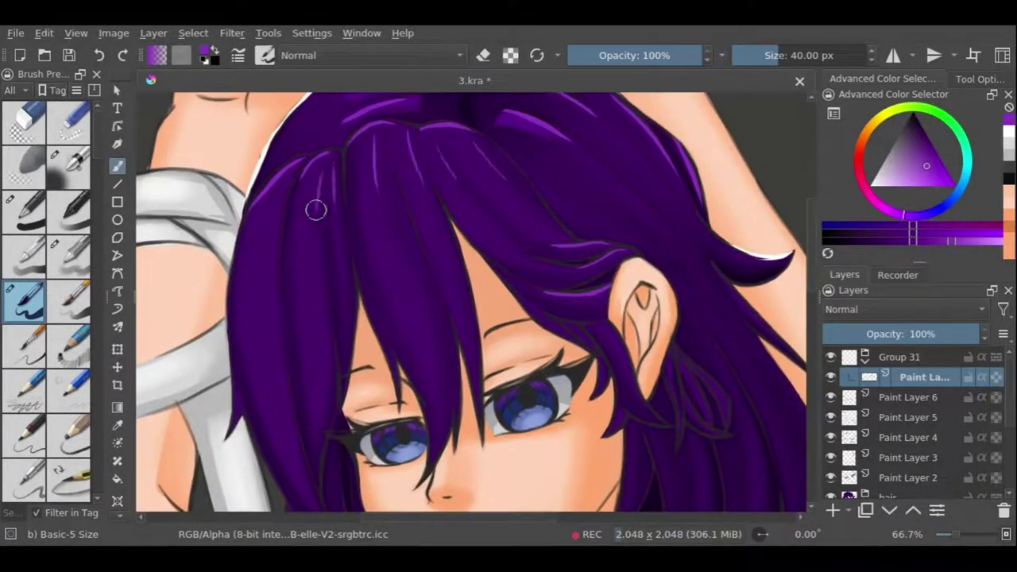
drag(305, 165, 279, 254)
key(minus)
key(minus)
key(minus)
key(plus)
key(plus)
key(plus)
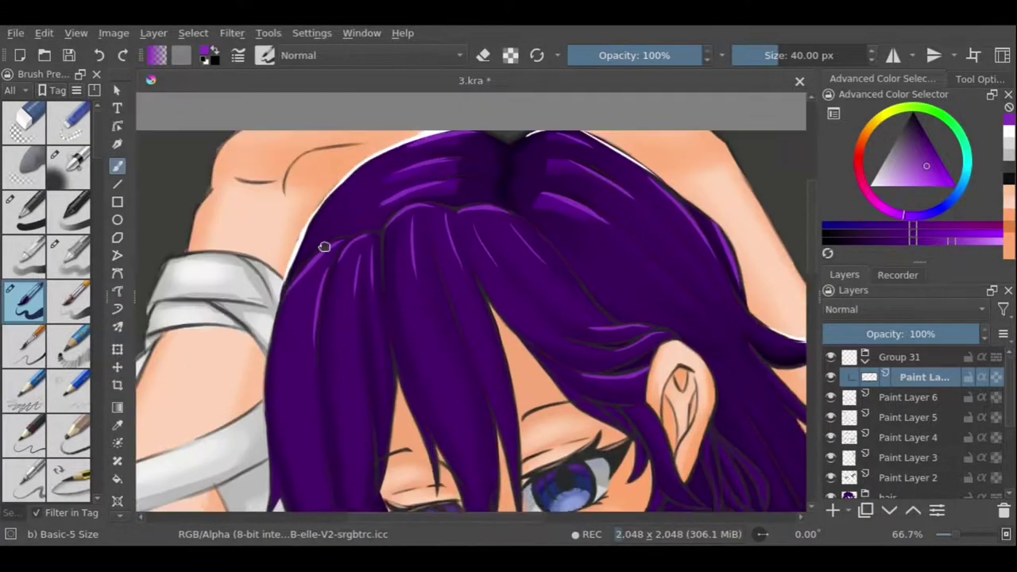
Switch to a slightly different purple and check the hair, toggling between brush and eraser.
ctrl+click(613, 178)
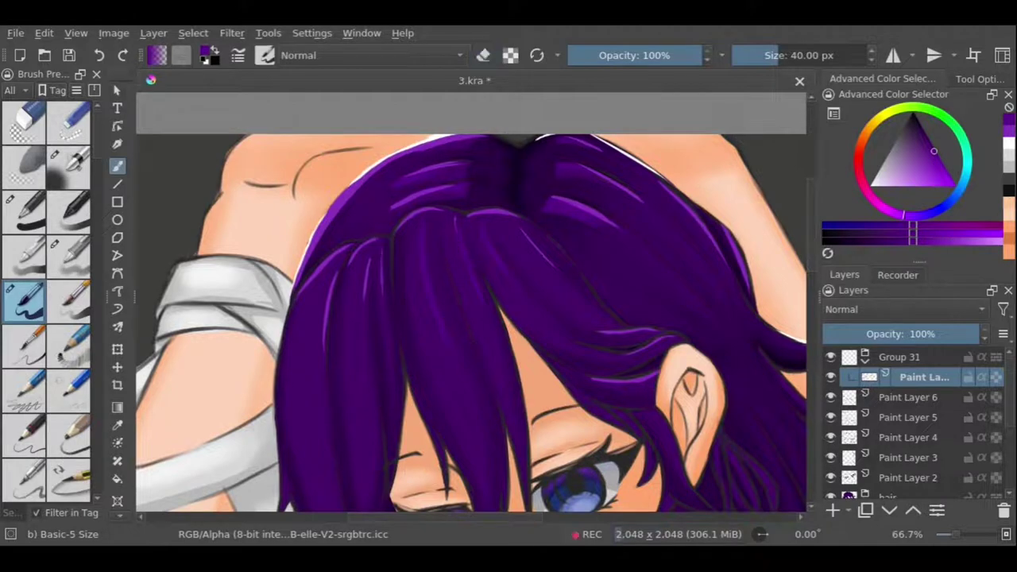
key(e)
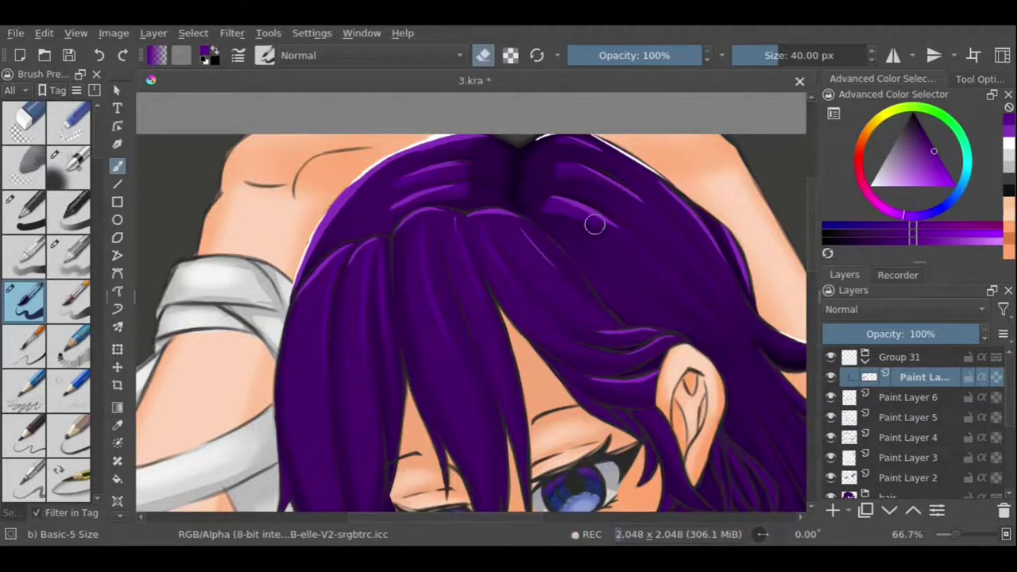
key(e)
scroll(599, 198, down, 3)
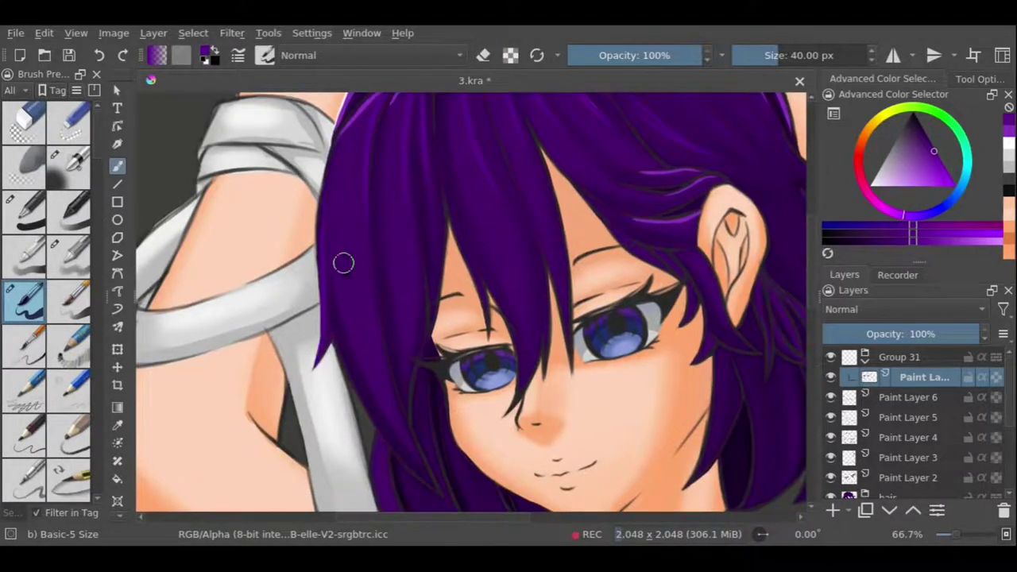
key(e)
scroll(393, 237, up, 3)
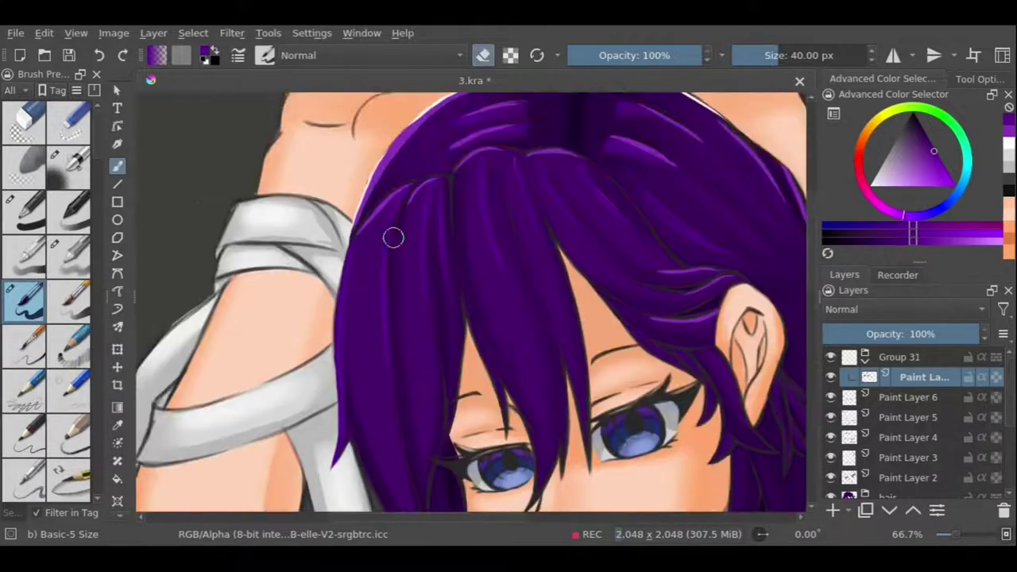
key(e)
scroll(445, 230, down, 2)
scroll(533, 278, down, 3)
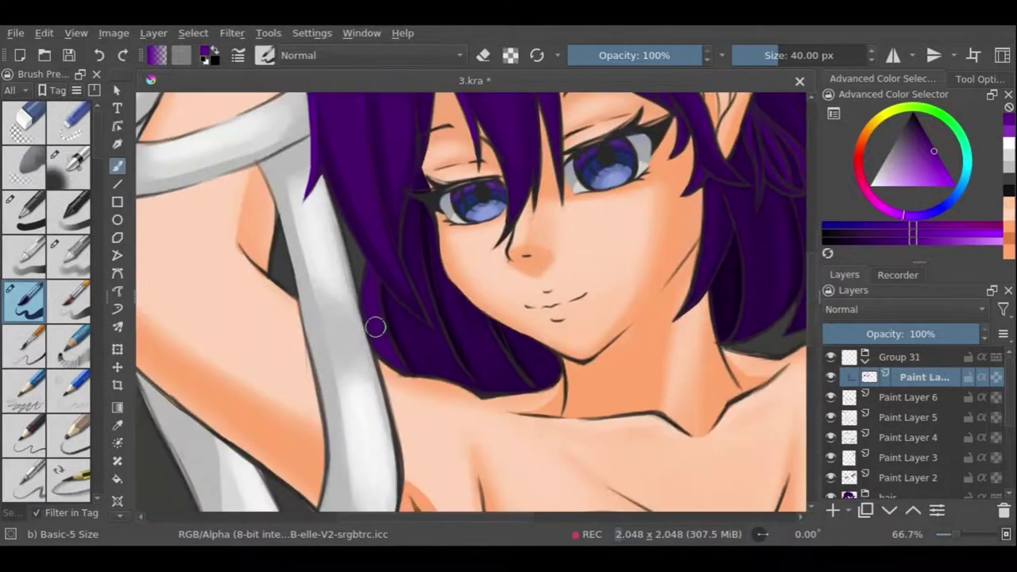
key(e)
scroll(398, 317, down, 3)
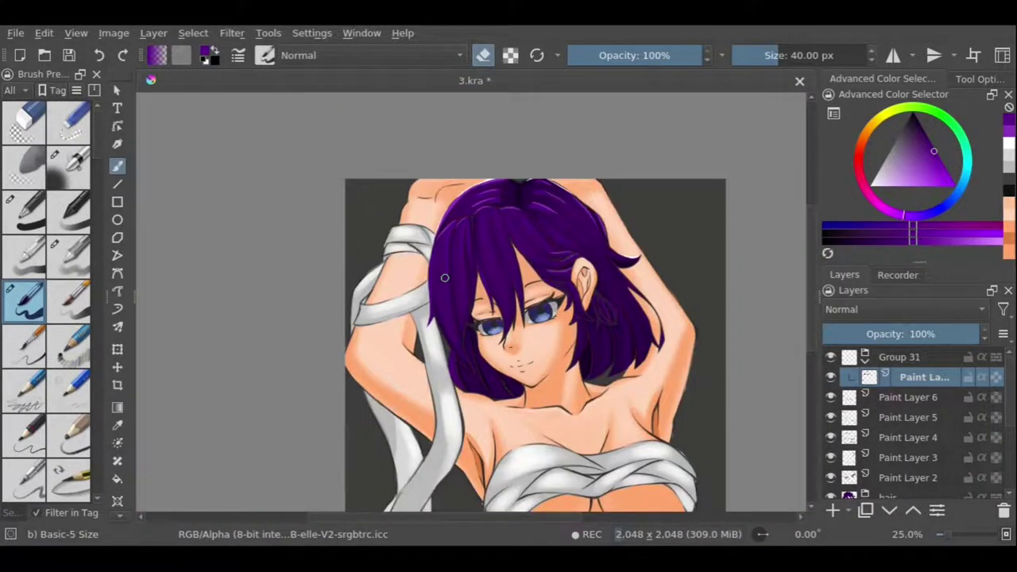
Mirror the view and zoom in on the face in canvas-only mode.
key(Tab)
key(m)
scroll(445, 277, up, 3)
drag(517, 320, 517, 365)
key(Tab)
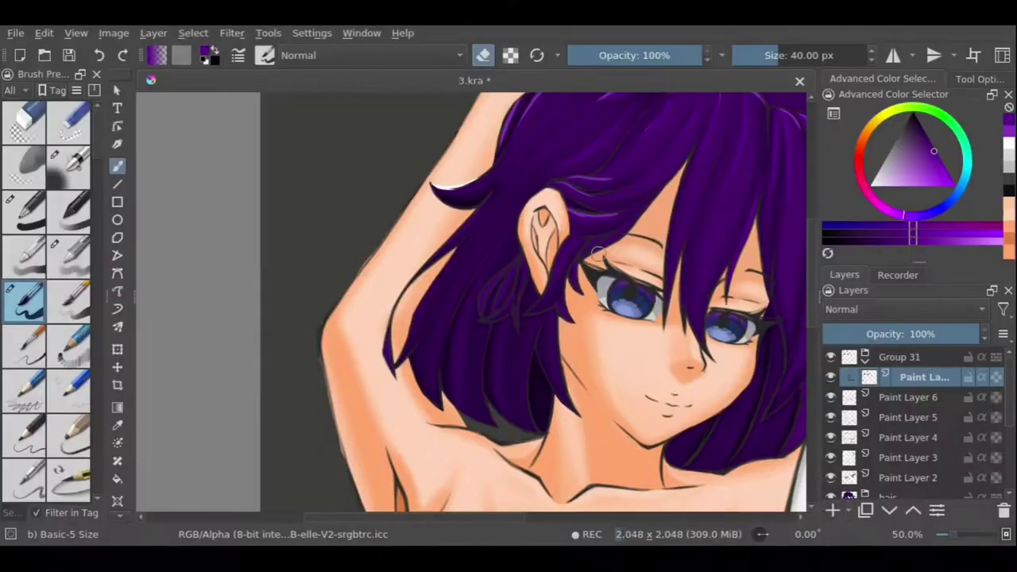
key(Tab)
scroll(466, 197, up, 1)
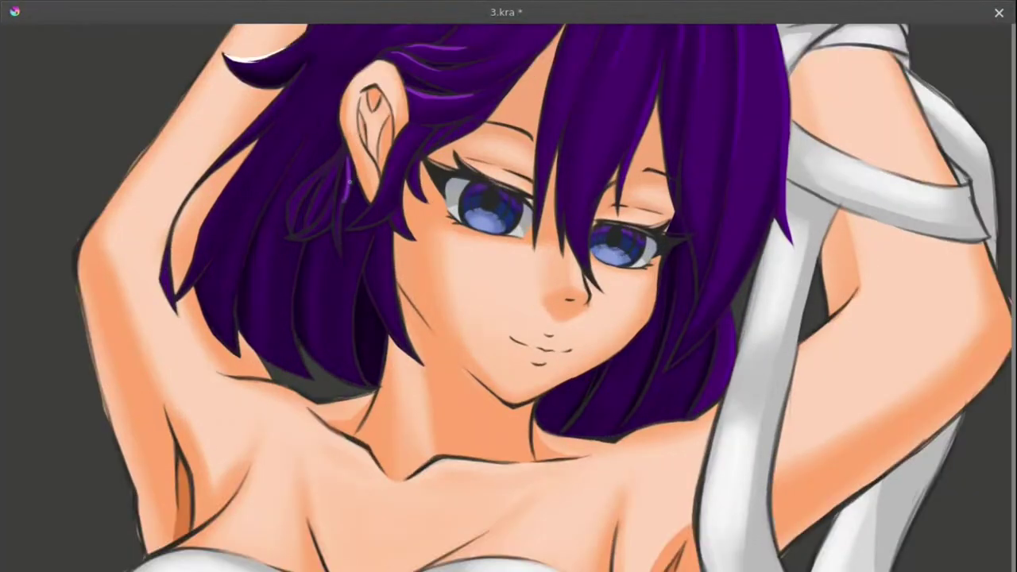
Paint lighter purple strands beside the ear and near the top of the hair.
drag(350, 182, 342, 262)
mouse_move(351, 155)
mouse_down()
mouse_move(349, 199)
mouse_move(290, 222)
mouse_up()
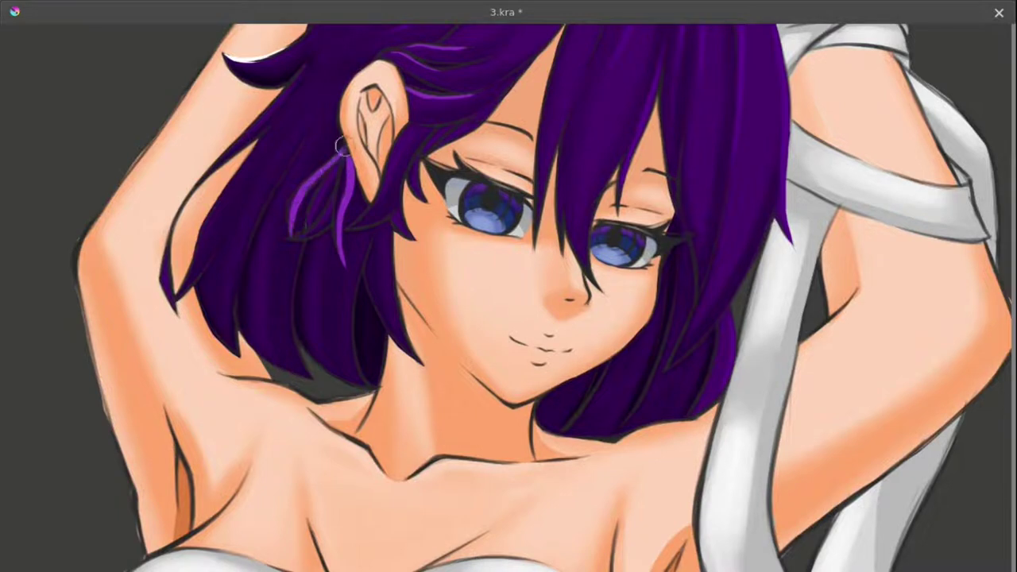
drag(342, 145, 290, 248)
drag(331, 148, 311, 239)
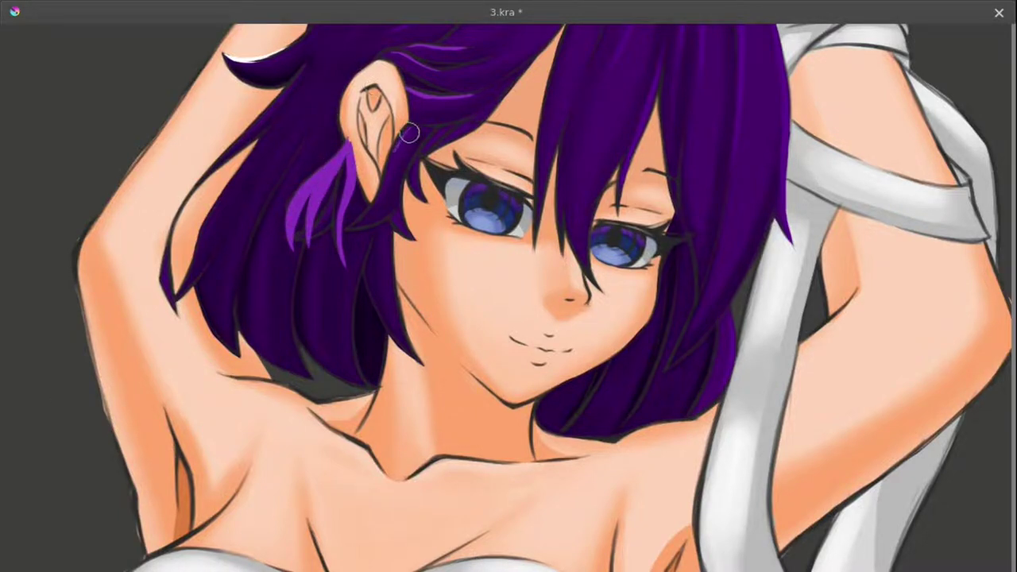
drag(425, 120, 373, 211)
drag(502, 88, 439, 133)
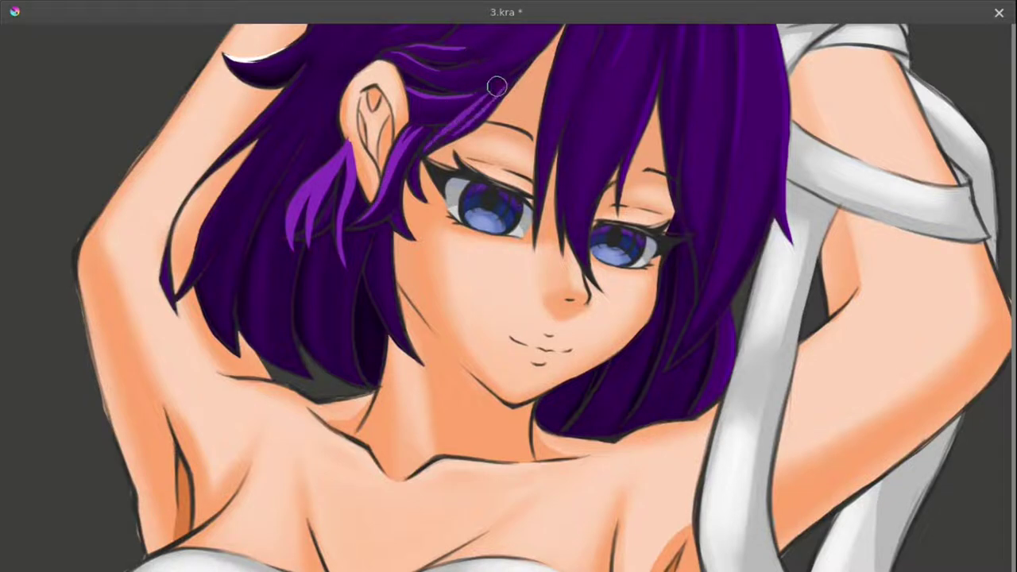
drag(497, 79, 449, 135)
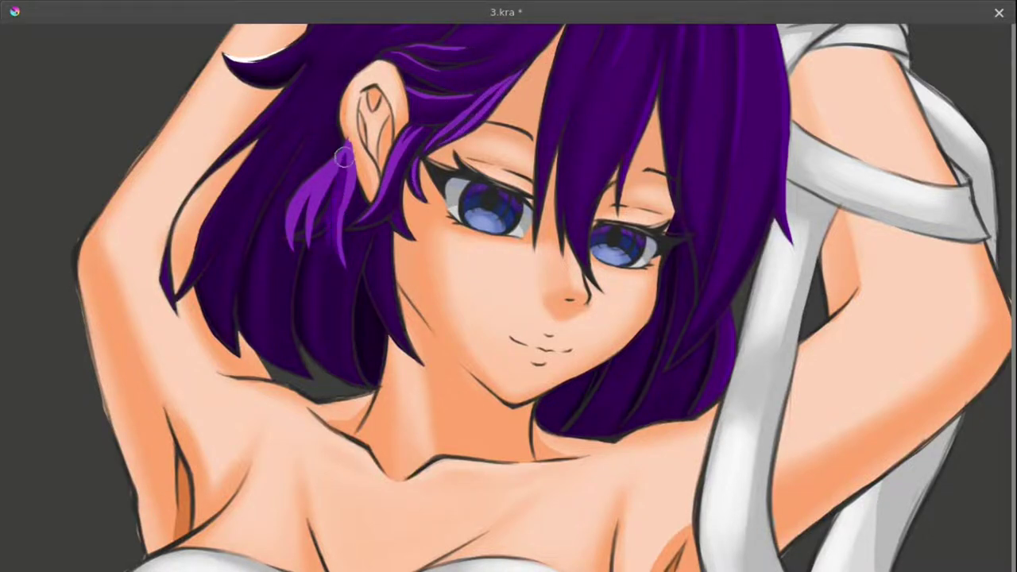
mouse_move(316, 235)
mouse_down()
mouse_move(341, 186)
mouse_move(352, 279)
mouse_move(353, 223)
mouse_up()
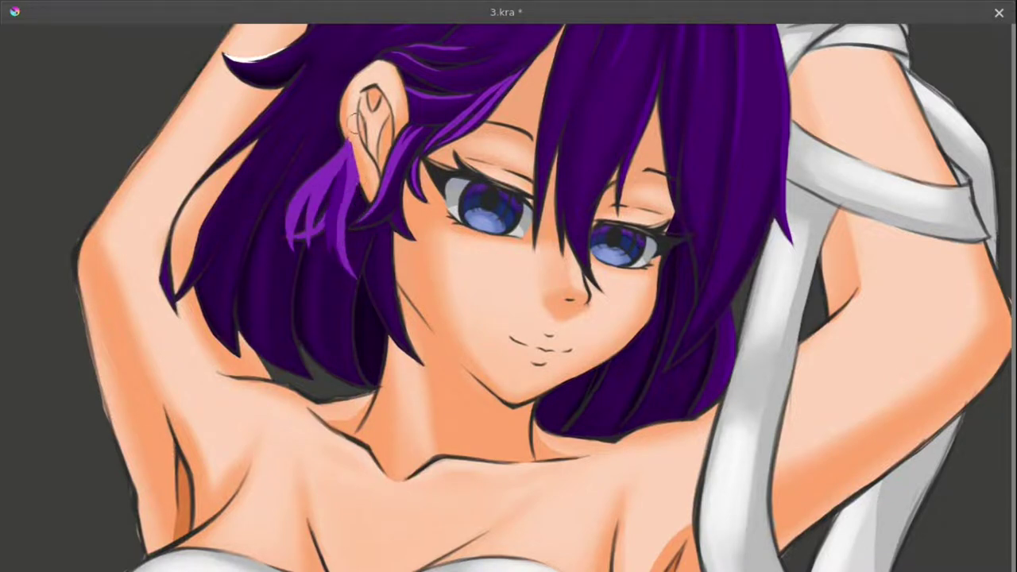
Darken the strands by the ear, sample hair colour, and add a lower-left highlight.
drag(327, 170, 301, 258)
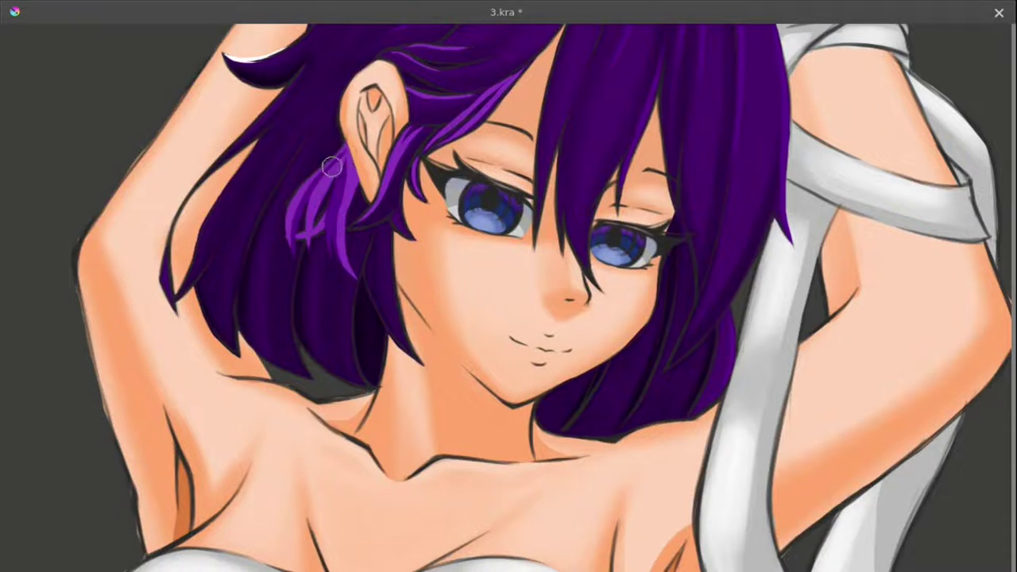
drag(599, 121, 507, 208)
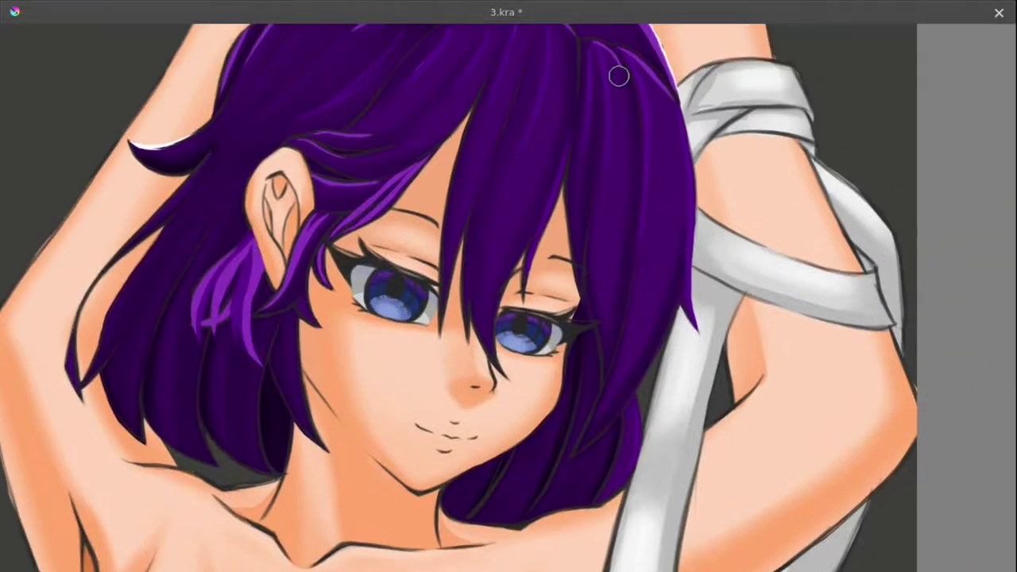
ctrl+click(494, 131)
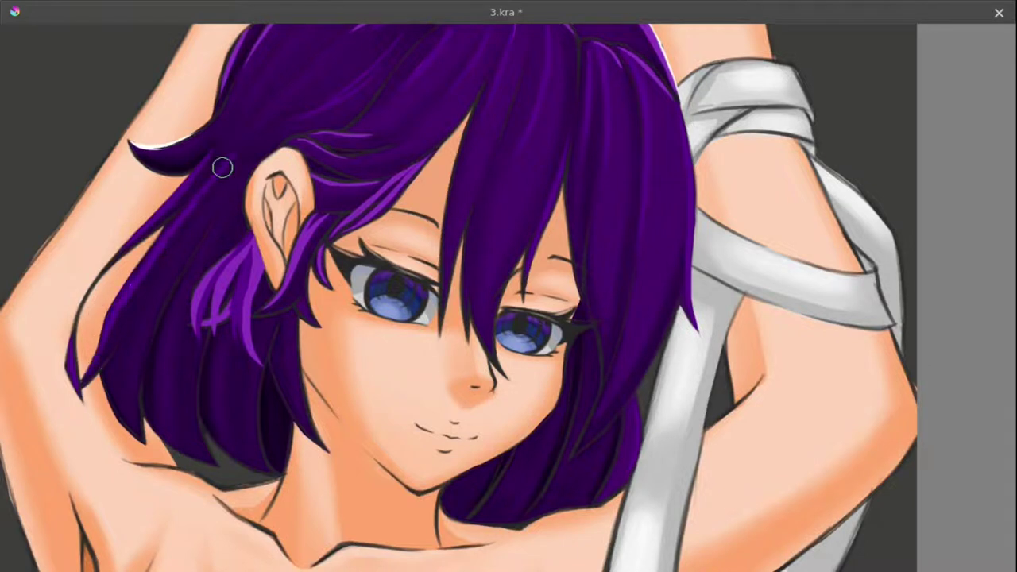
drag(224, 355, 216, 414)
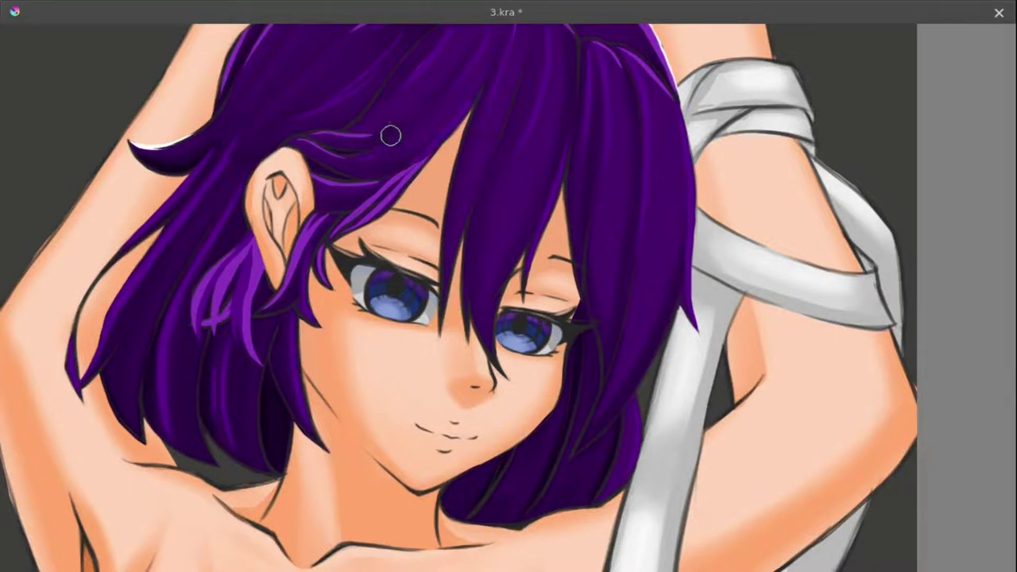
drag(245, 99, 360, 199)
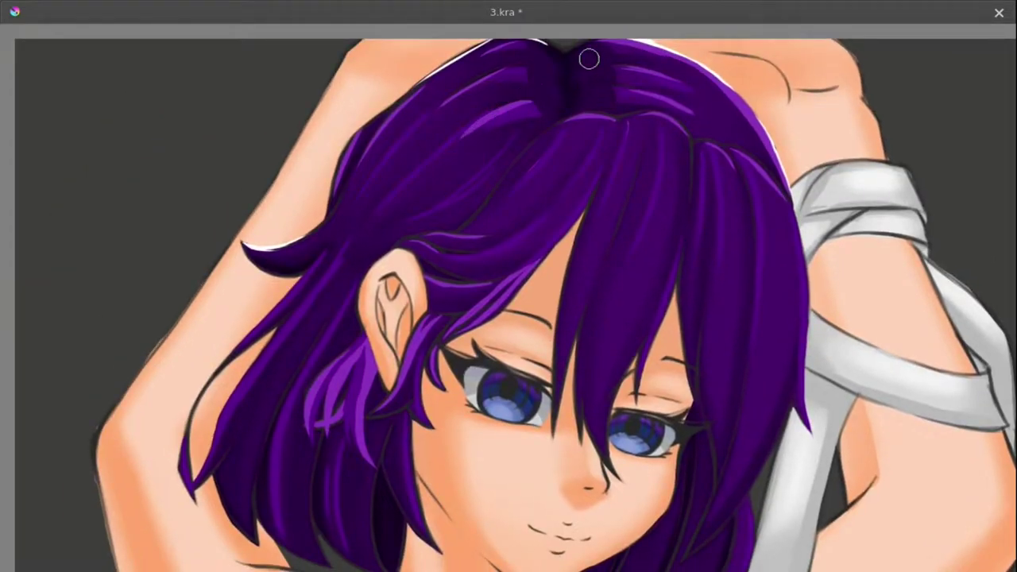
ctrl+click(294, 229)
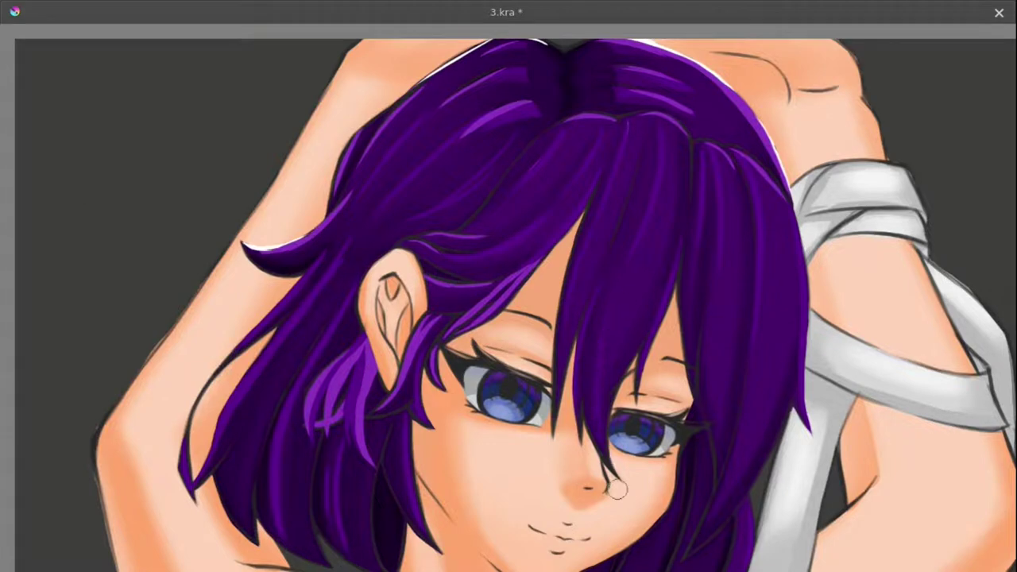
drag(765, 447, 663, 348)
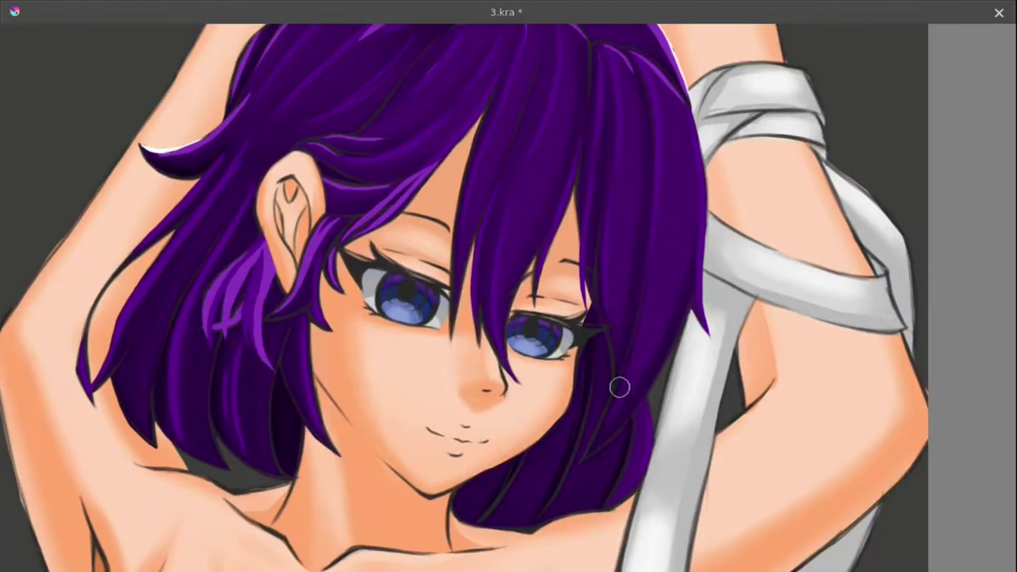
Restore the workspace and zoom in on the face at 100%.
key(2)
key(m)
key(Tab)
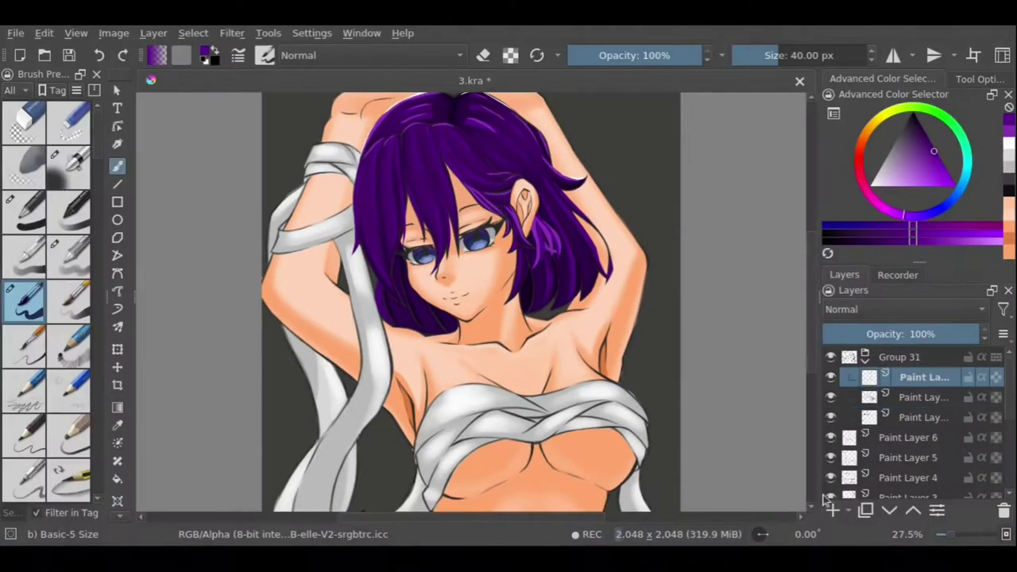
key(1)
drag(471, 185, 507, 209)
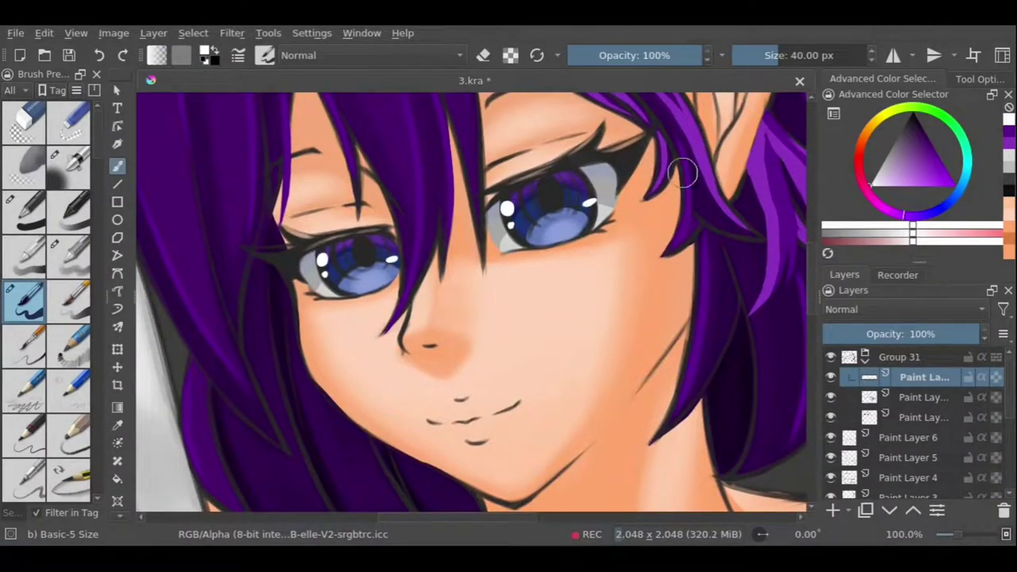
Paint a light-blue eye highlight on a new layer and set its opacity to 25%.
ctrl+click(556, 215)
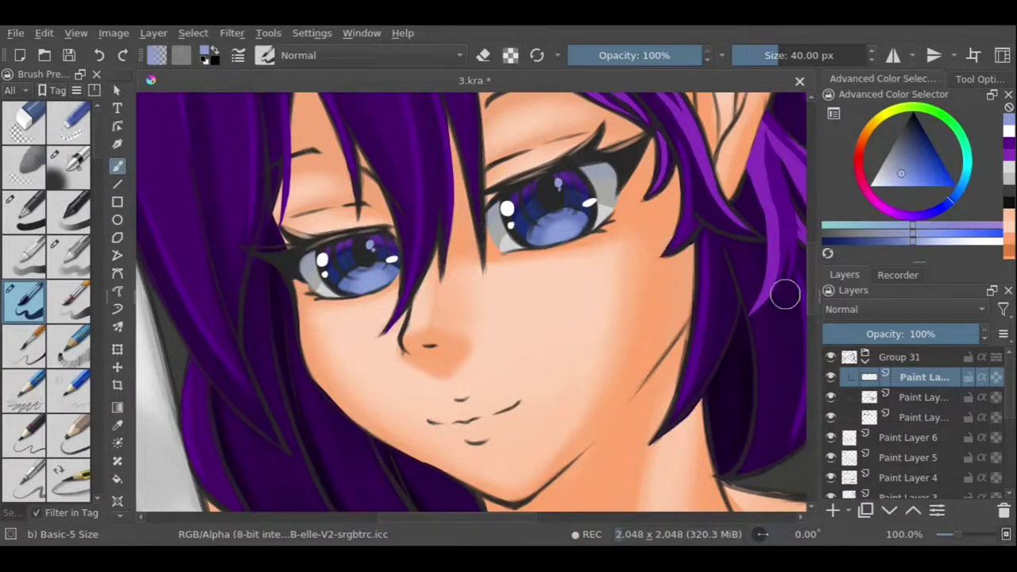
key(Insert)
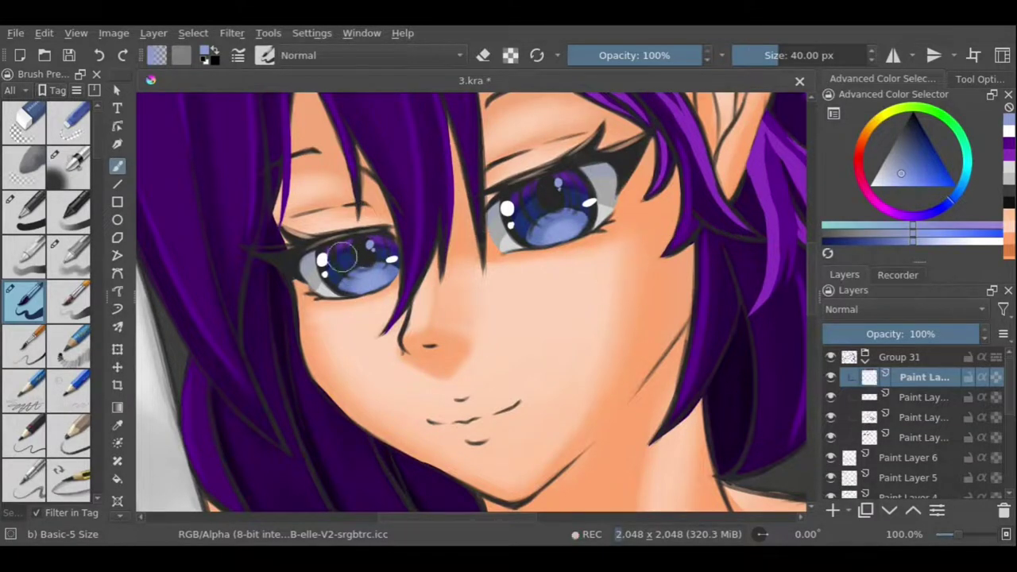
click(887, 184)
drag(343, 271, 373, 278)
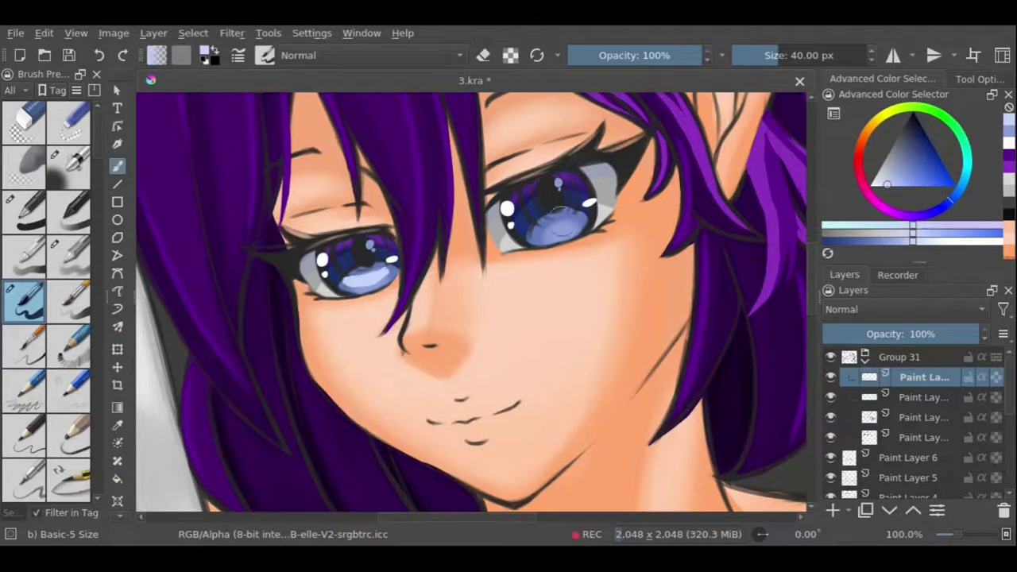
key(e)
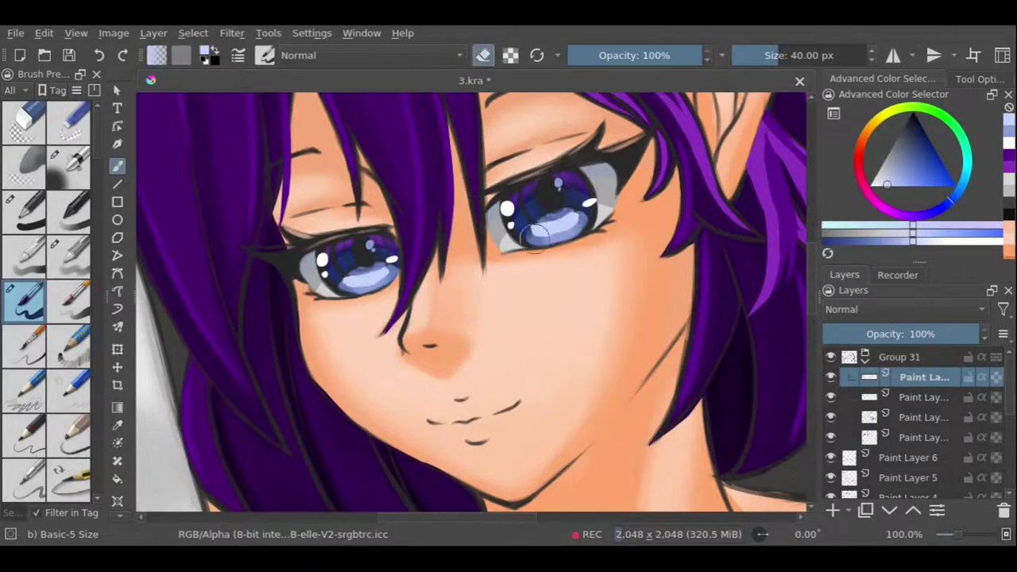
key(e)
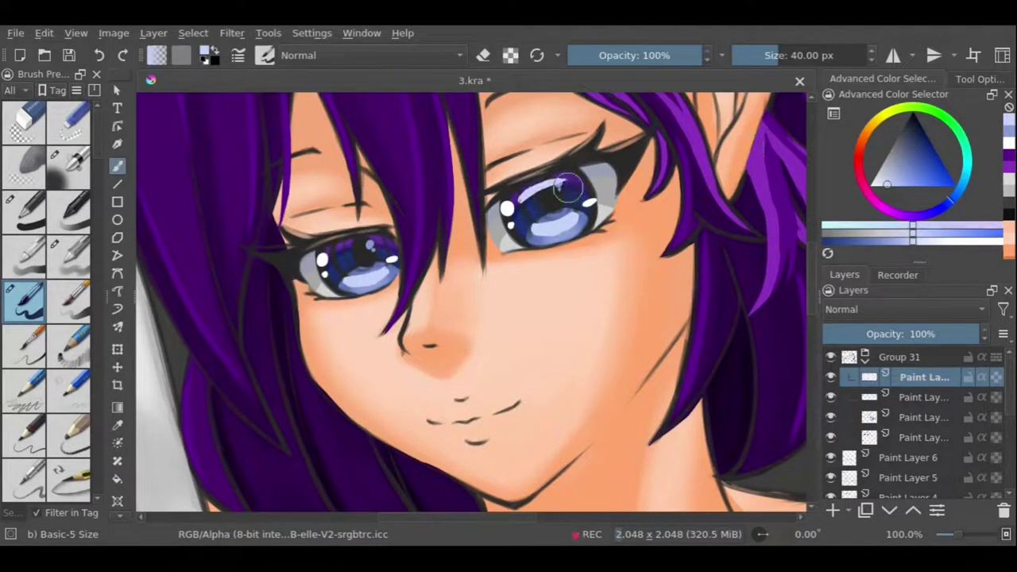
drag(977, 333, 862, 333)
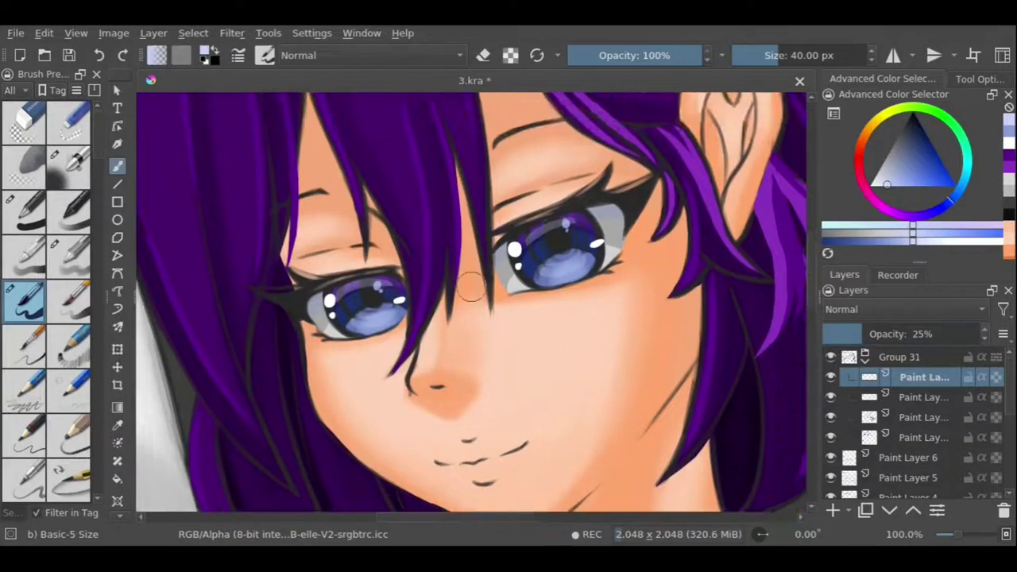
scroll(501, 312, down, 2)
Pick a dark purple, add another paint layer, and zoom in on the eyes.
key(slash)
key(minus)
key(minus)
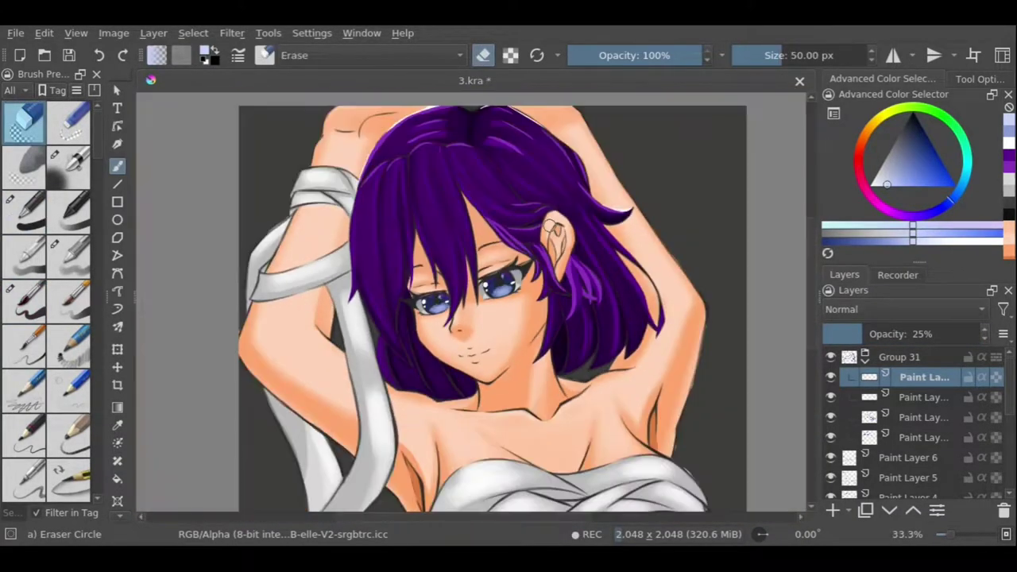
ctrl+click(610, 307)
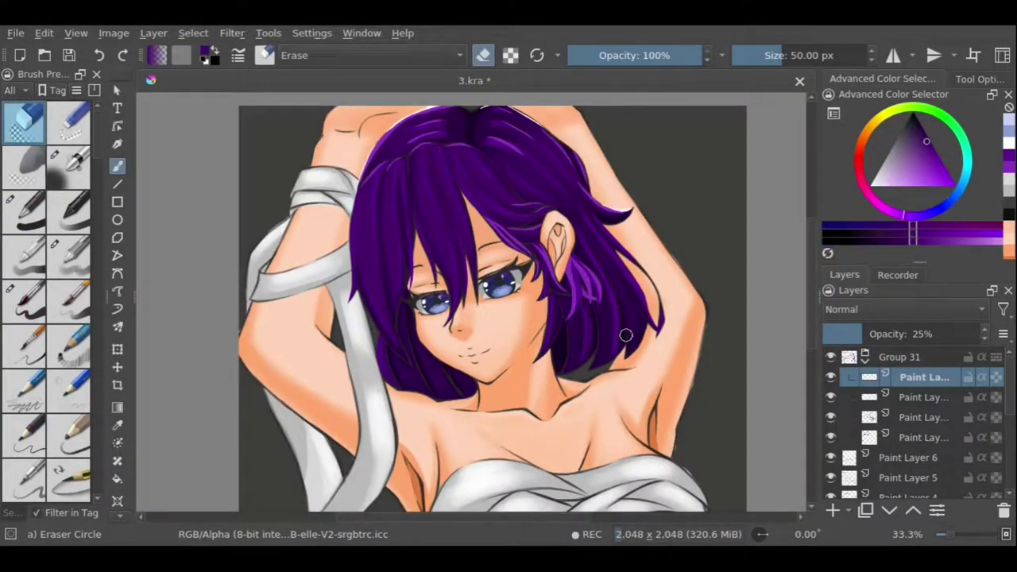
key(Insert)
key(plus)
key(plus)
key(plus)
key(slash)
Paint dark purple along both upper eyelids, with a pointed lash at the right eye's outer corner.
drag(194, 288, 366, 258)
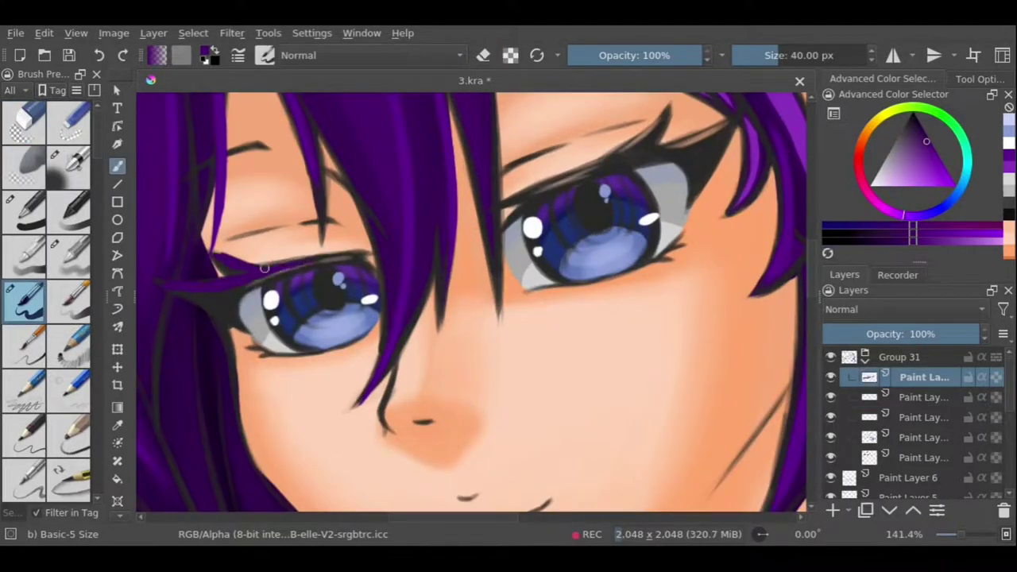
drag(500, 198, 677, 151)
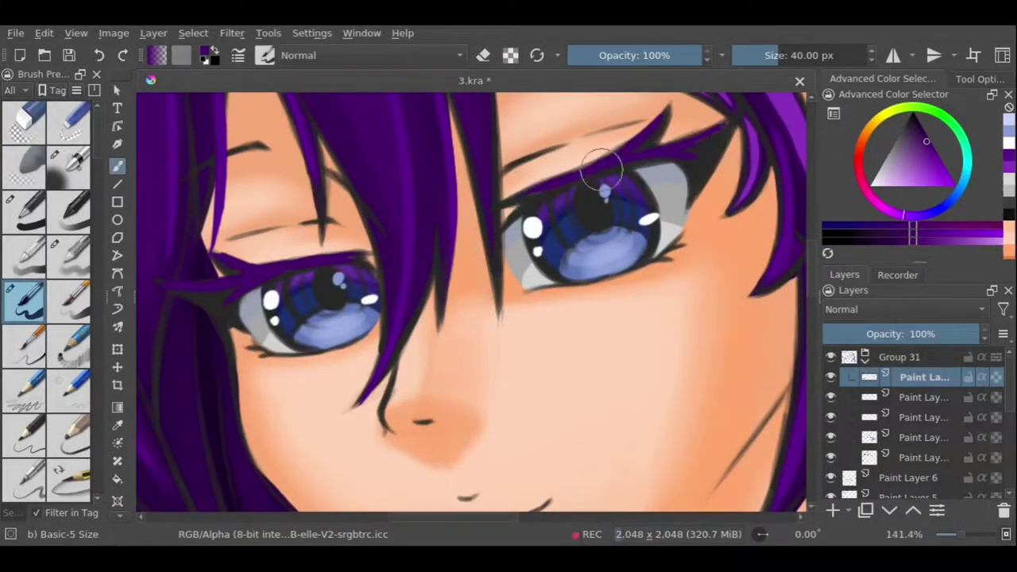
click(917, 121)
mouse_move(508, 202)
mouse_down()
mouse_move(606, 177)
mouse_move(506, 208)
mouse_up()
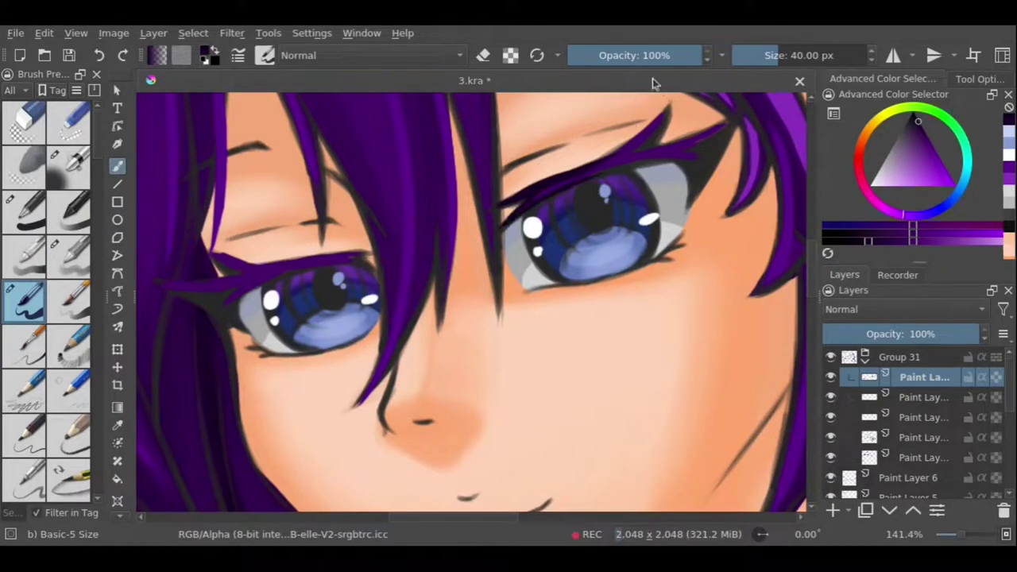
drag(671, 101, 645, 153)
drag(738, 115, 689, 191)
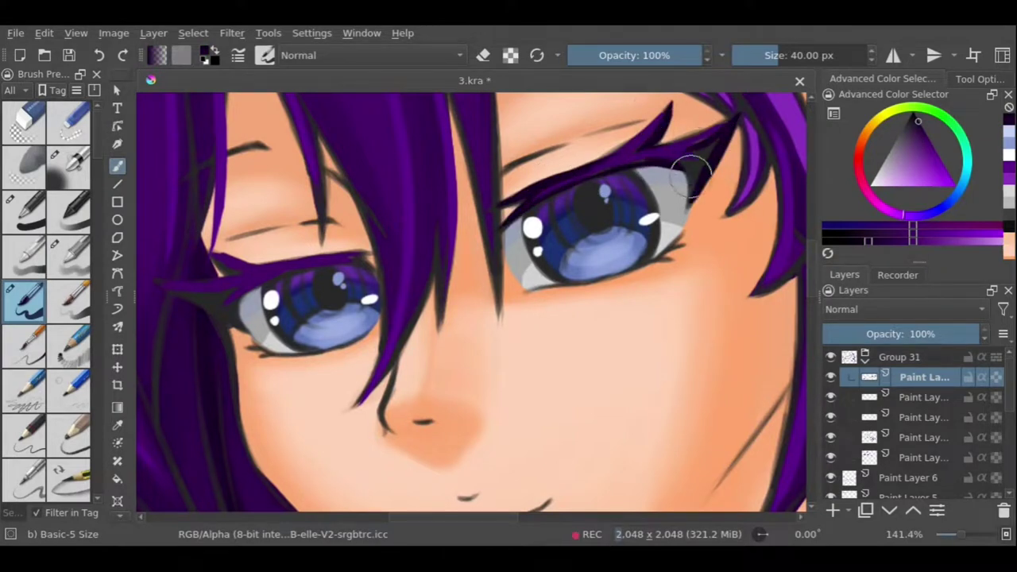
drag(715, 154, 684, 215)
drag(715, 151, 696, 163)
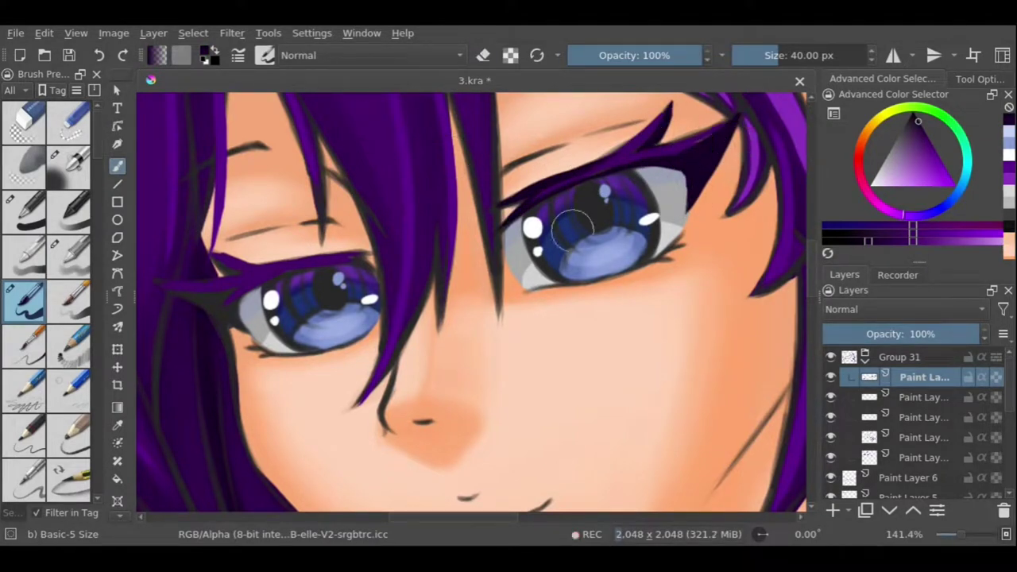
drag(525, 289, 683, 248)
Touch up the left upper lid and trim the hair spike above the eye in a 30° rotated view.
key(e)
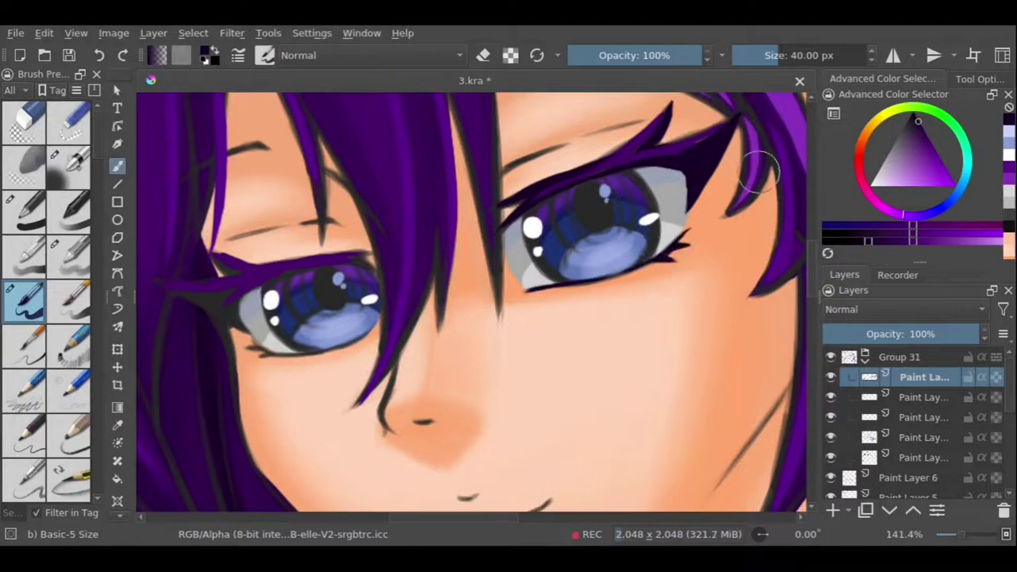
drag(238, 283, 374, 266)
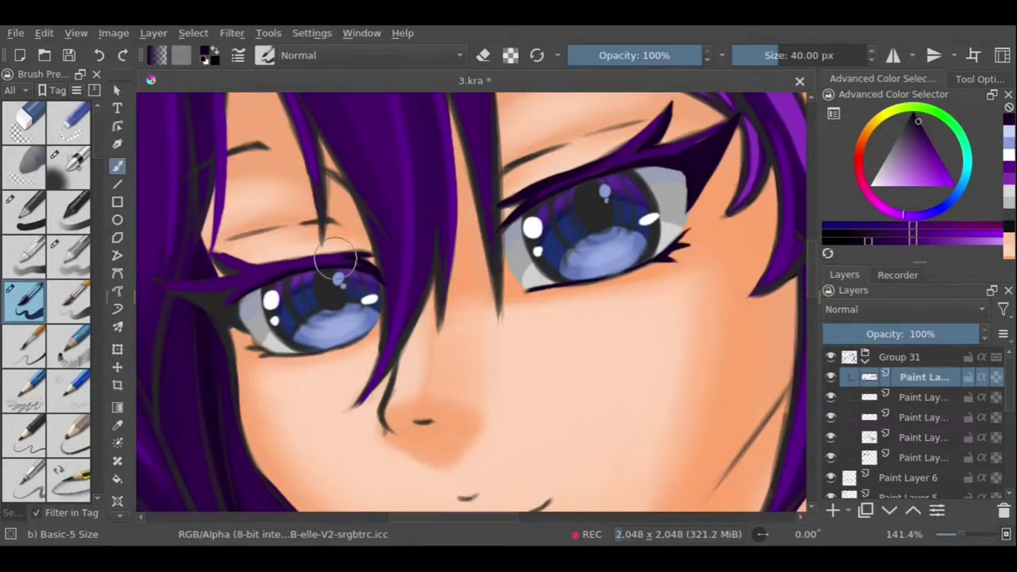
mouse_move(238, 261)
mouse_down()
mouse_move(270, 127)
mouse_move(263, 132)
mouse_move(263, 118)
mouse_up()
key(e)
key(e)
drag(227, 150, 254, 189)
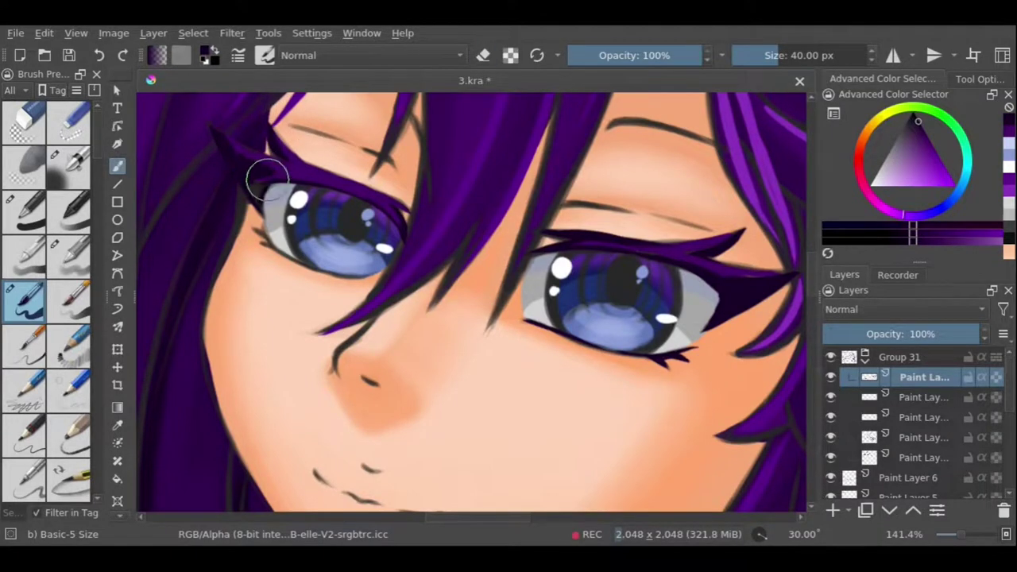
ctrl+click(218, 120)
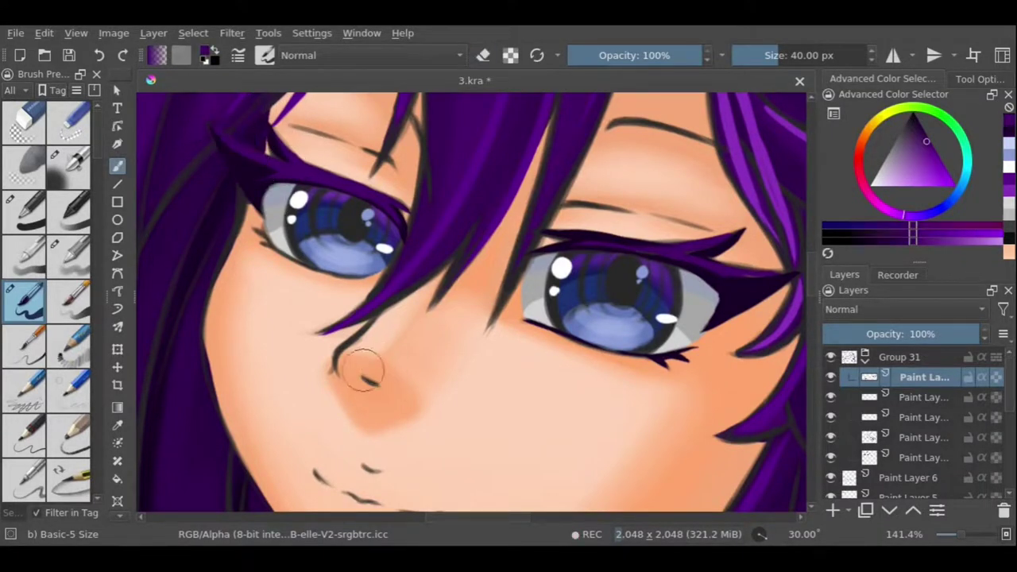
ctrl+click(421, 140)
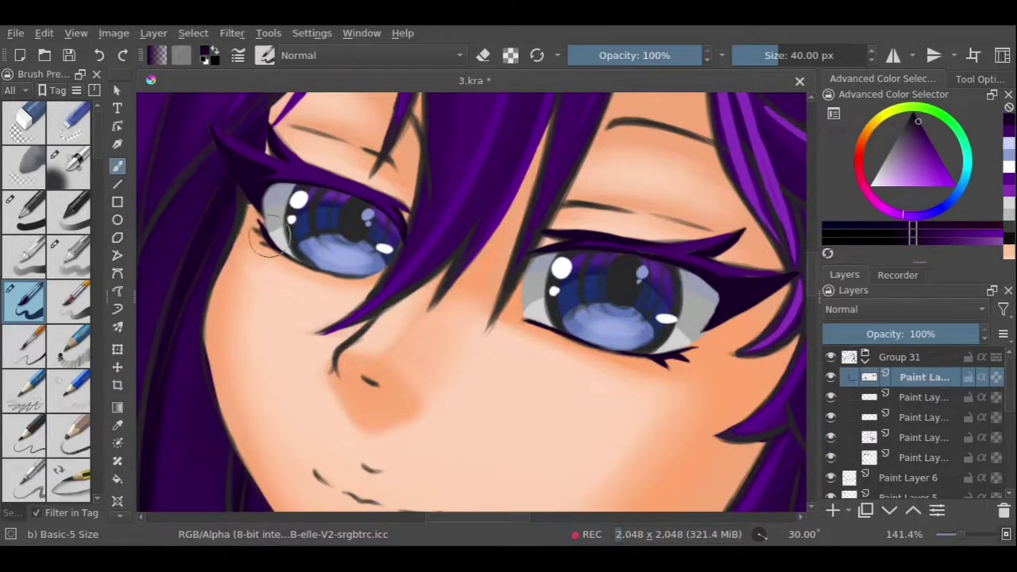
key(4)
key(4)
key(4)
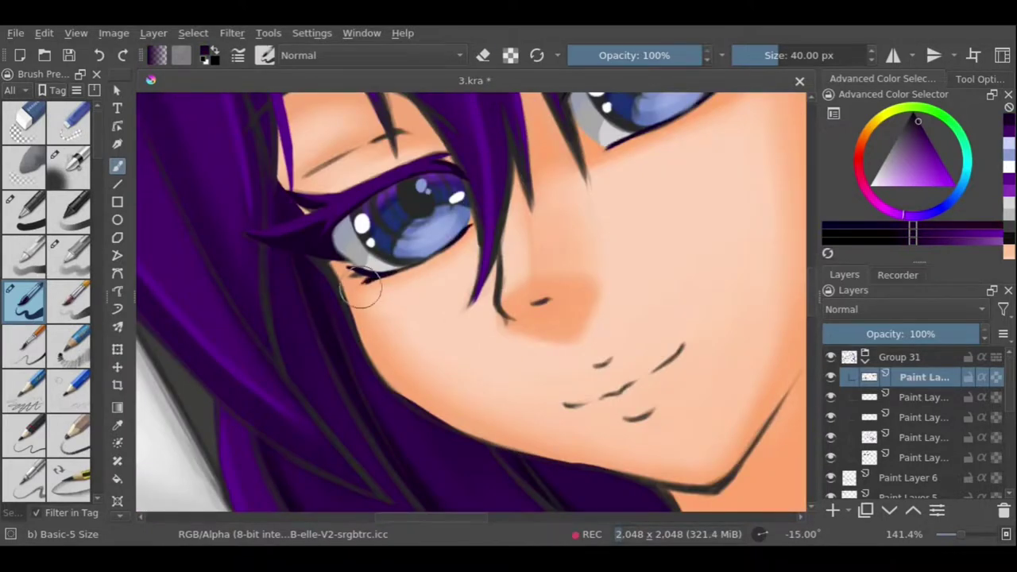
Sample the lash purple and pick darker purple shades for the upper lash wing.
key(2)
ctrl+click(626, 248)
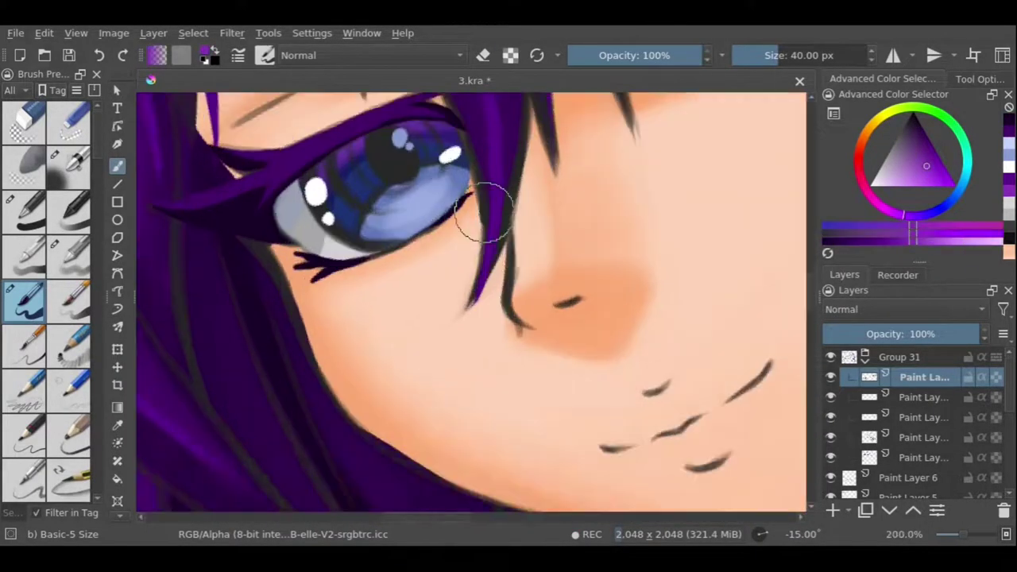
drag(485, 210, 307, 233)
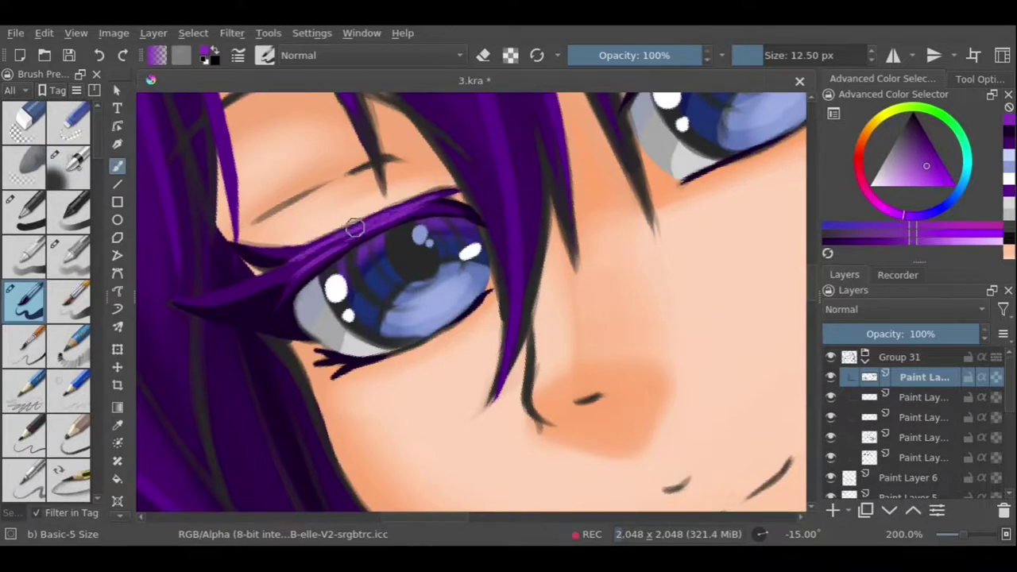
ctrl+click(345, 244)
ctrl+click(376, 275)
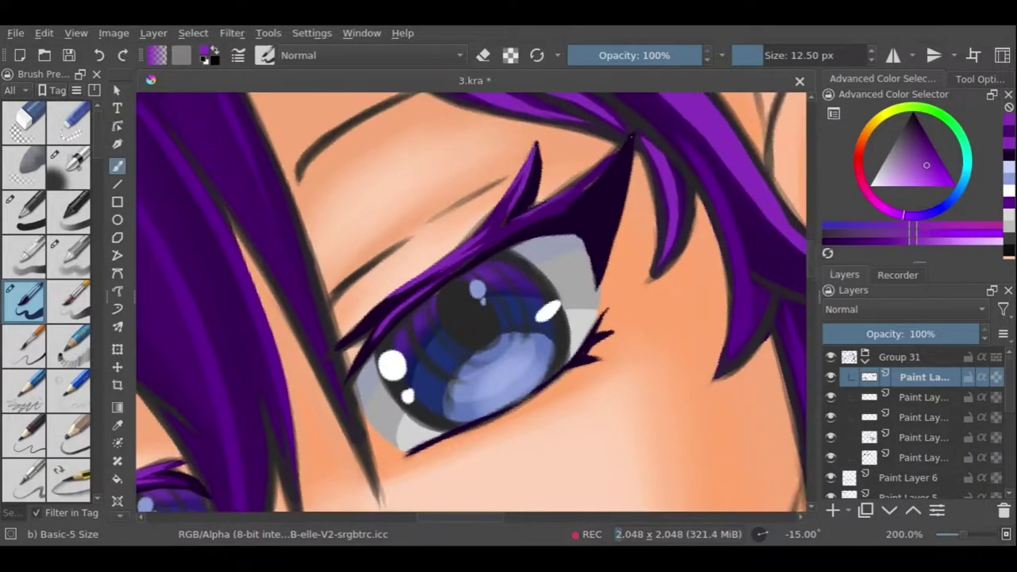
ctrl+click(620, 157)
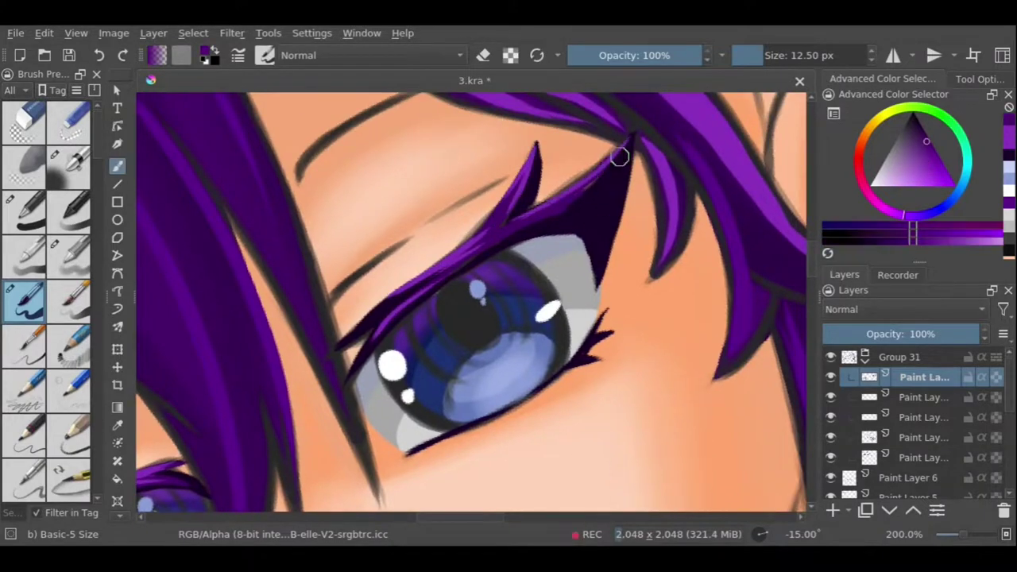
ctrl+click(493, 236)
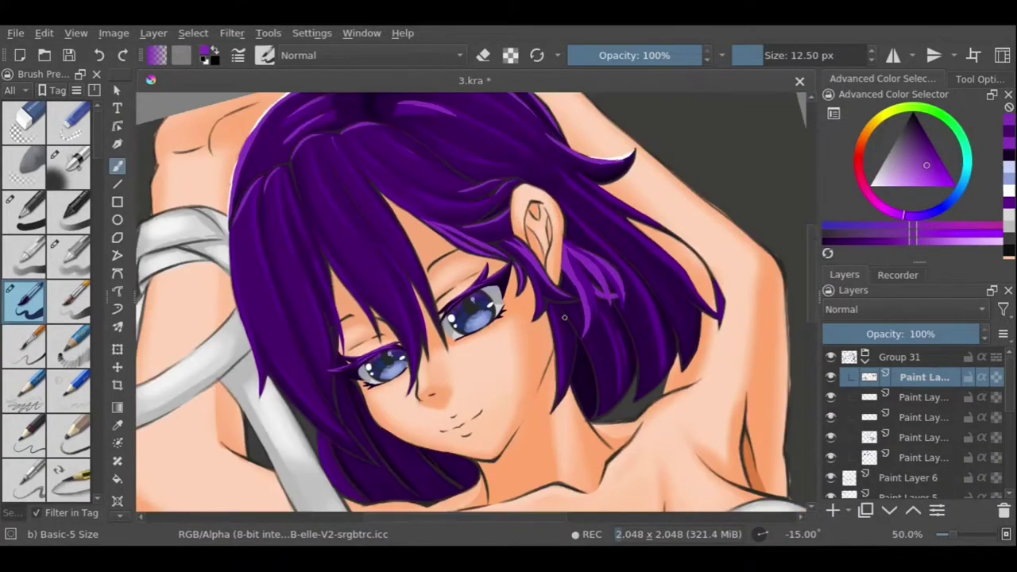
ctrl+click(565, 318)
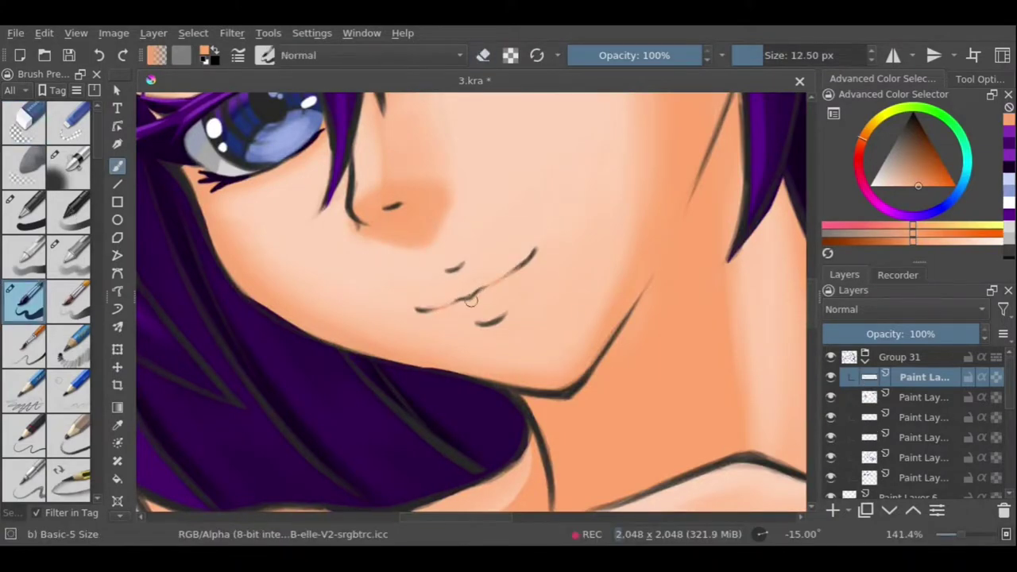
Paint pink over the upper and lower lips, then soften it with the eraser.
ctrl+click(461, 296)
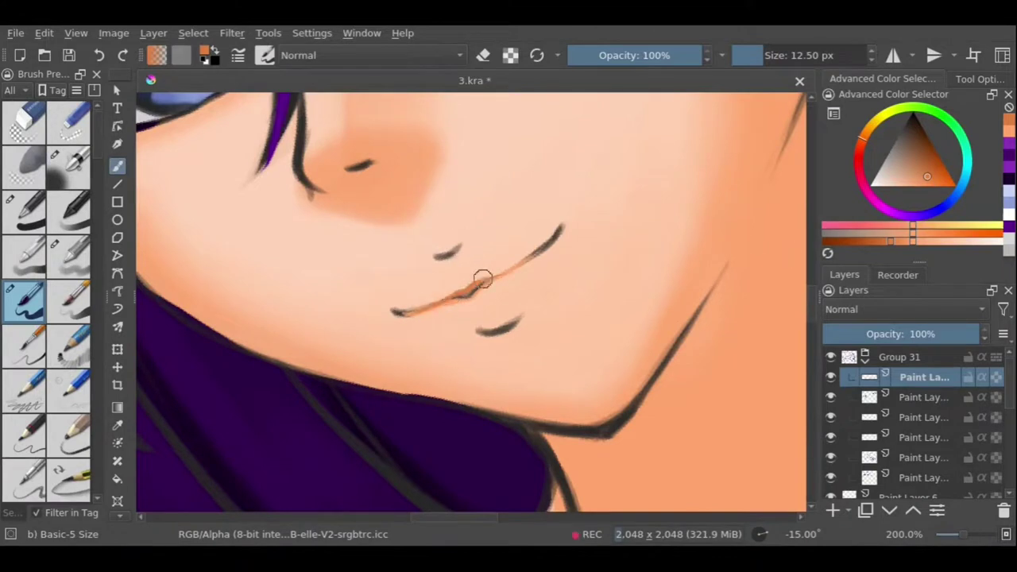
mouse_move(449, 267)
mouse_down()
mouse_move(427, 291)
mouse_move(422, 277)
mouse_up()
mouse_move(464, 302)
mouse_down()
mouse_move(432, 315)
mouse_move(463, 318)
mouse_up()
key(e)
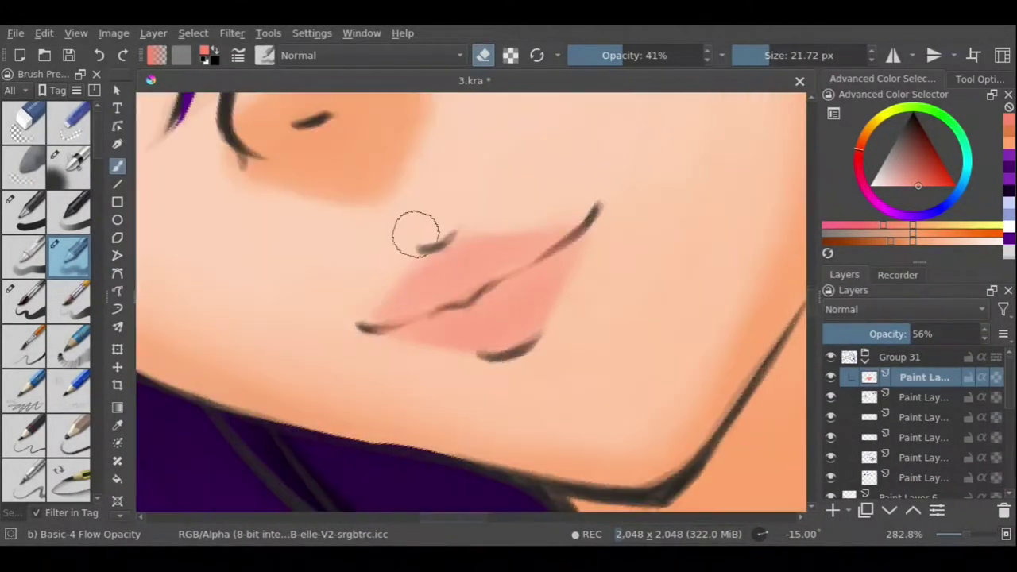
key(e)
On a new layer, draw a darker pink line between the lips with a small brush.
click(866, 164)
click(772, 58)
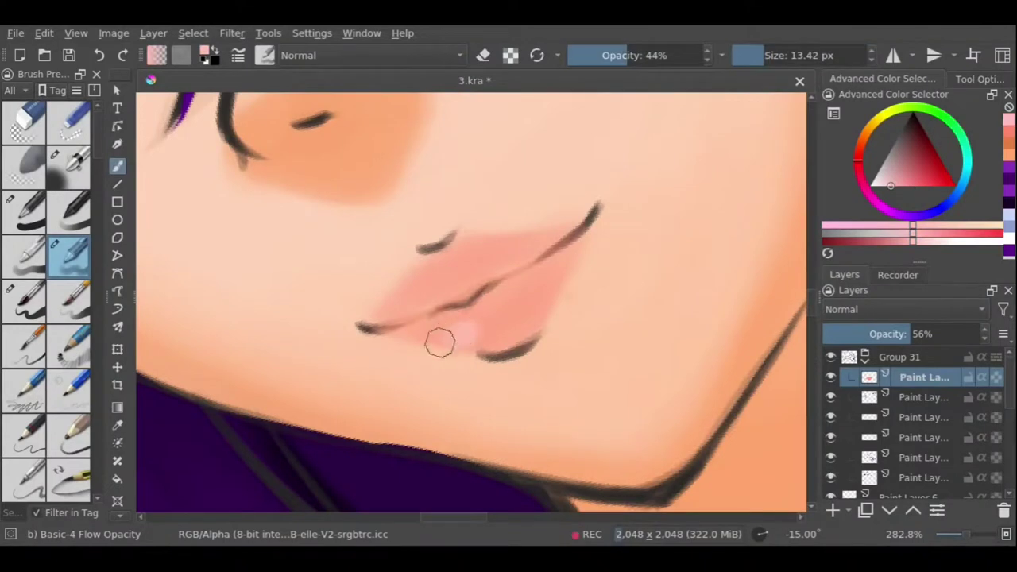
ctrl+click(481, 336)
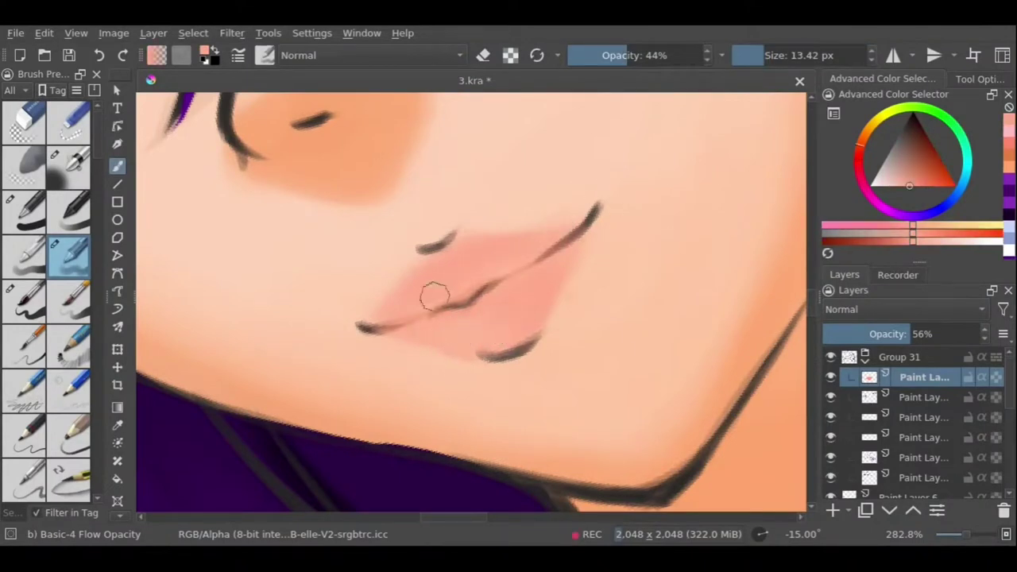
key(Insert)
key(k)
key(bracketleft)
key(bracketleft)
key(bracketleft)
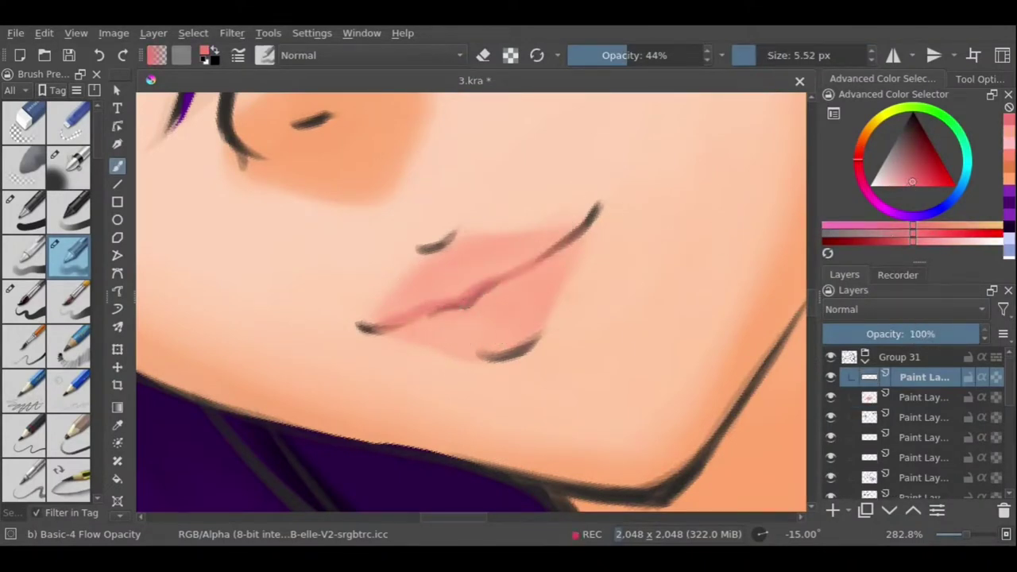
click(919, 176)
drag(391, 325, 471, 302)
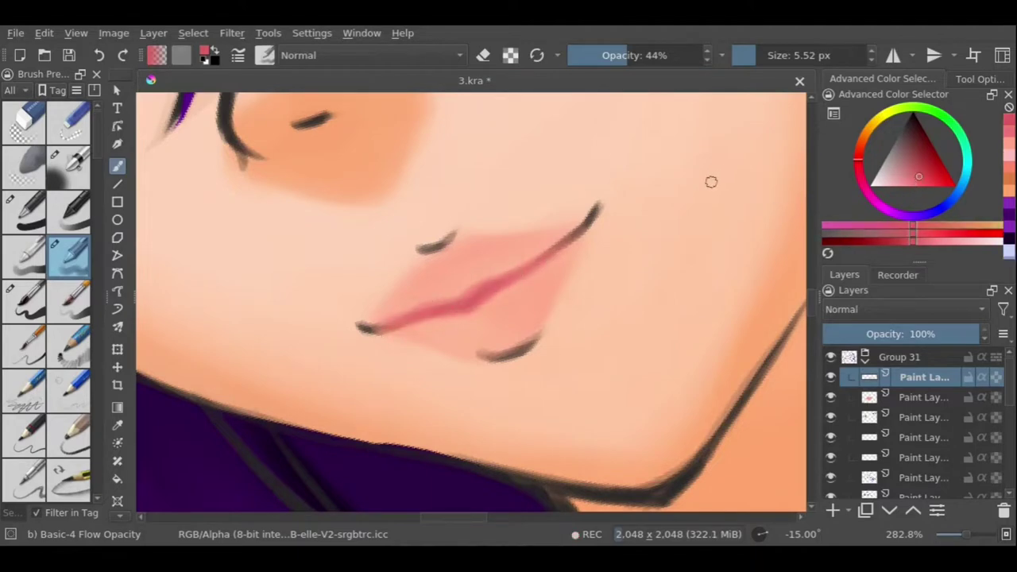
key(1)
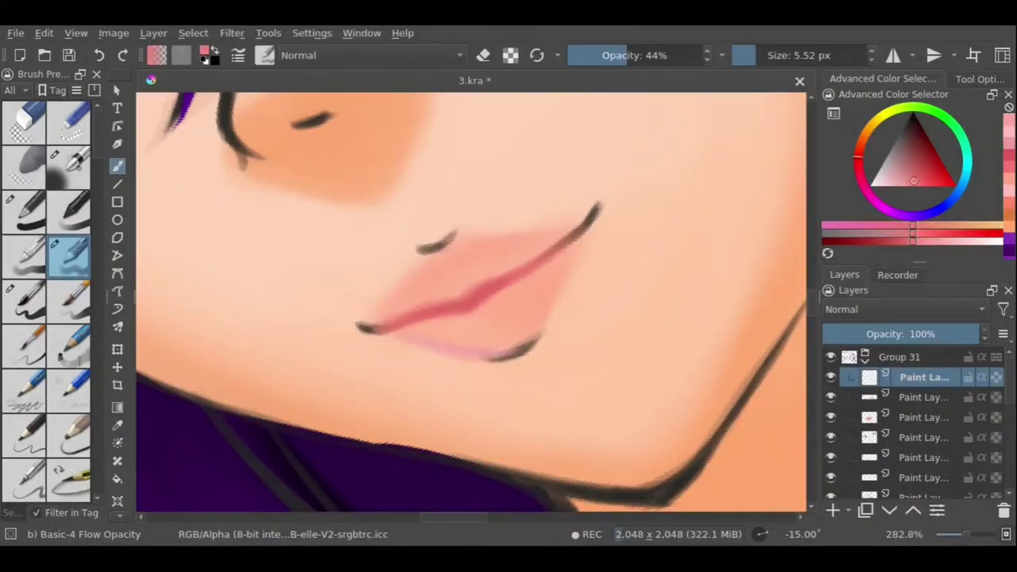
Repaint the lower lip line in a new pink and add pink along its right side.
ctrl+click(414, 343)
drag(388, 335, 465, 355)
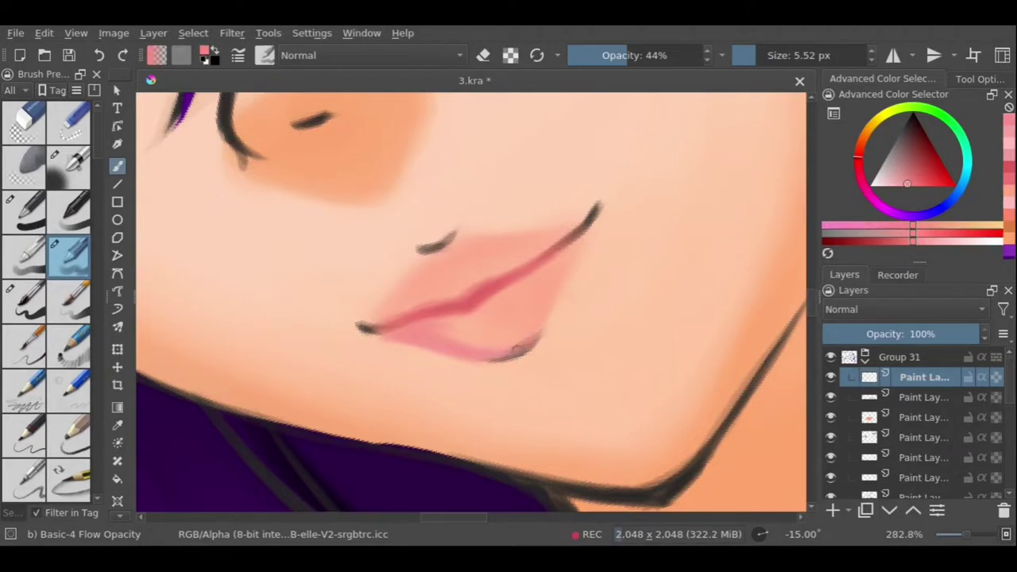
drag(560, 255, 554, 294)
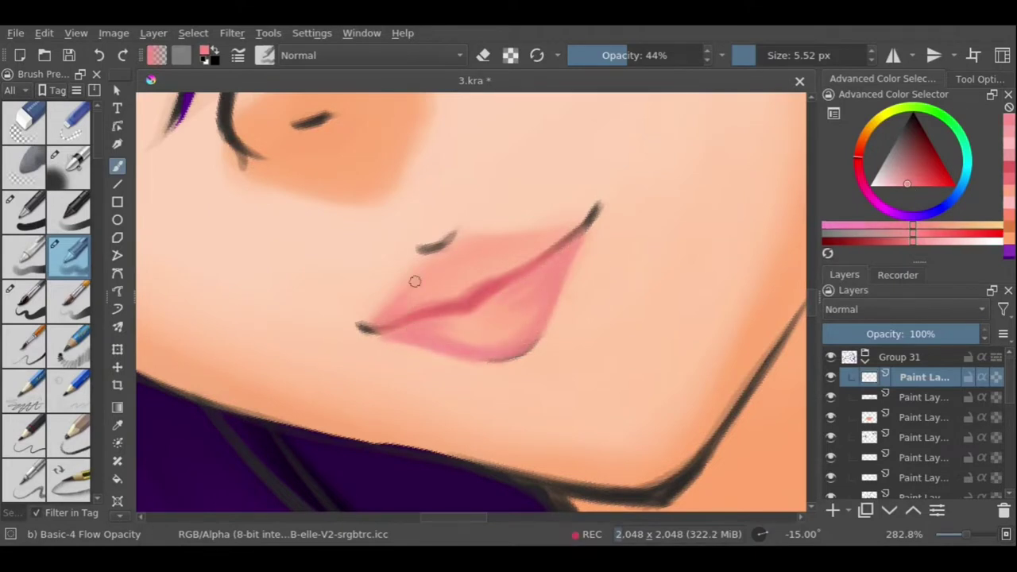
key(minus)
key(minus)
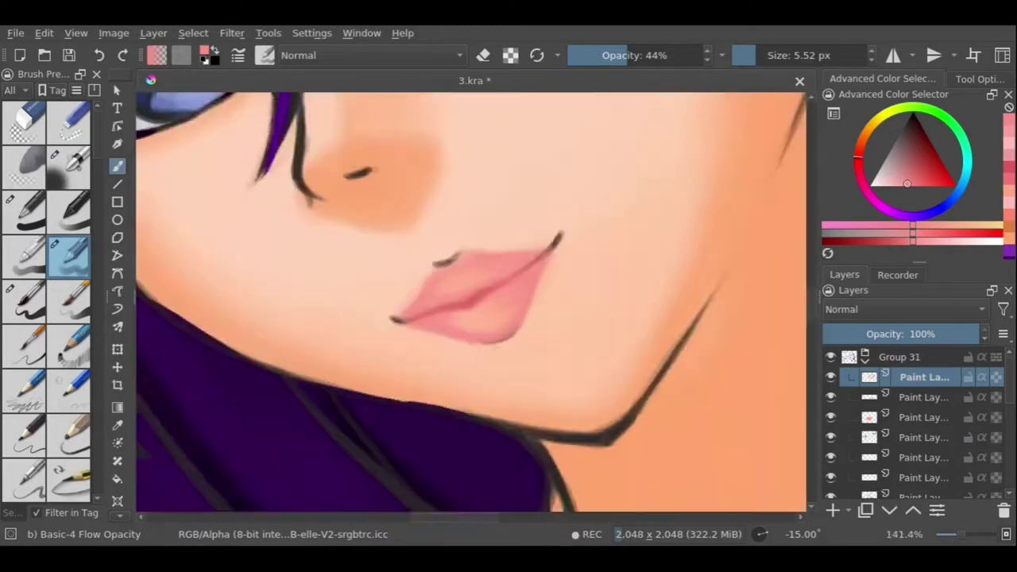
key(plus)
key(plus)
Erase the dark mark at the lower lip's corner and return to the soft brush.
key(e)
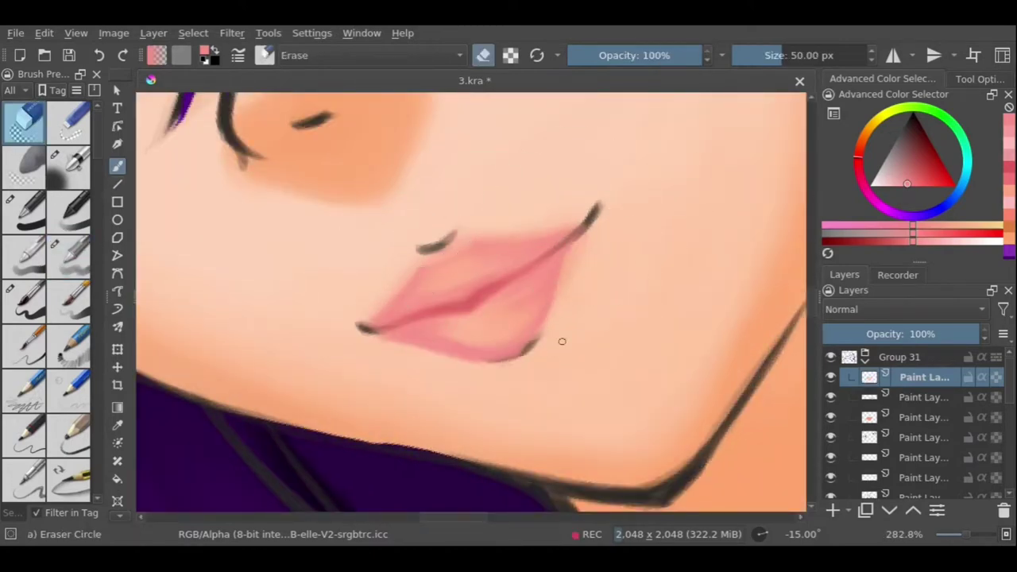
drag(526, 350, 477, 356)
key(e)
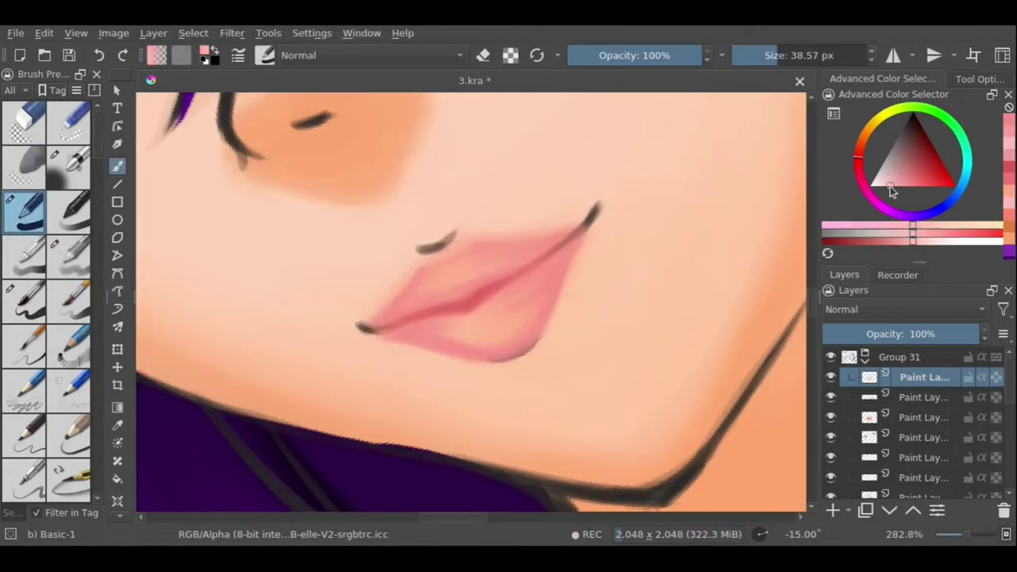
key(slash)
On the layer below, shade the lower lip and the upper lip's right side darker pink.
key(Page_Down)
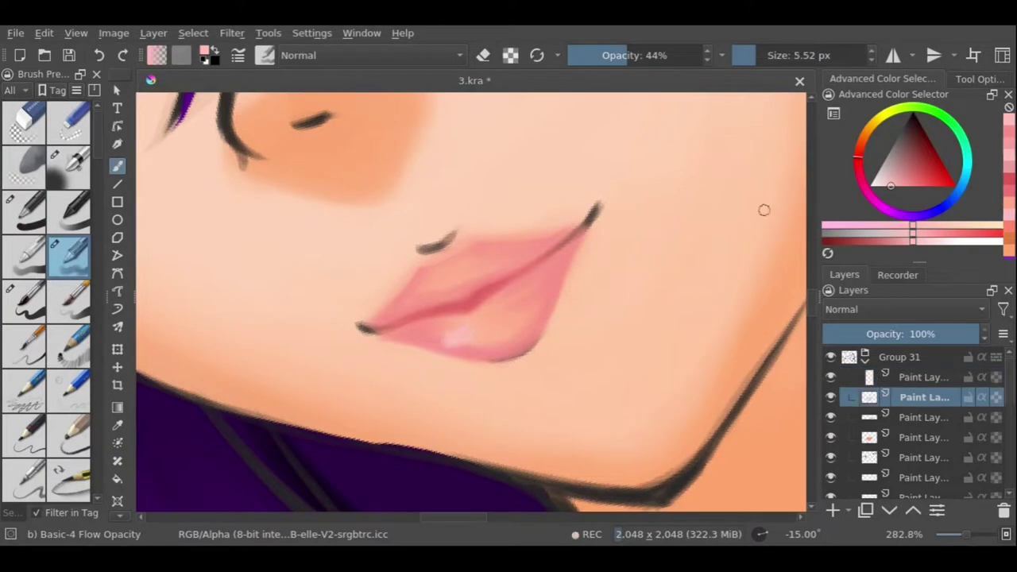
ctrl+click(514, 350)
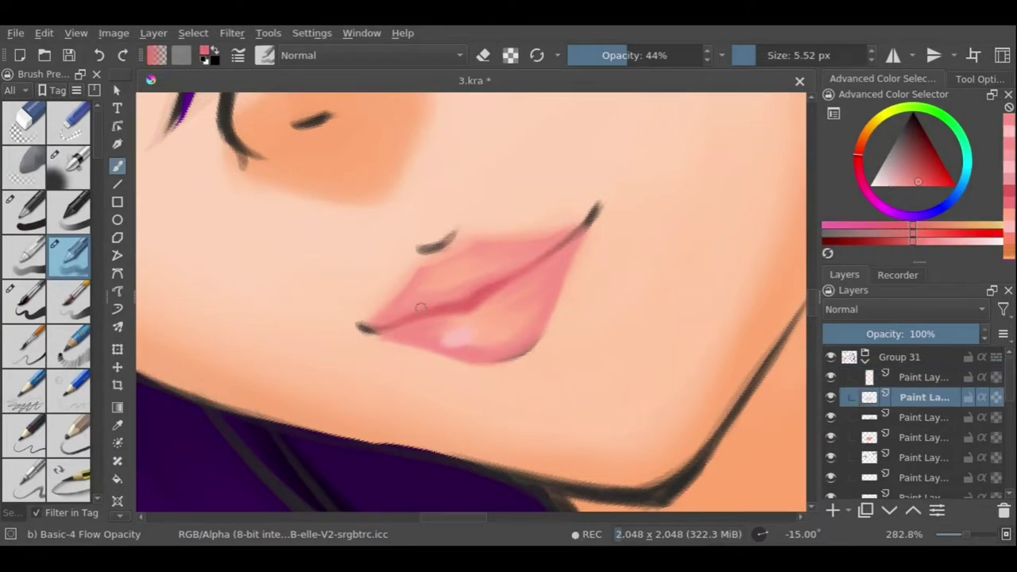
drag(397, 342, 461, 356)
drag(561, 257, 563, 268)
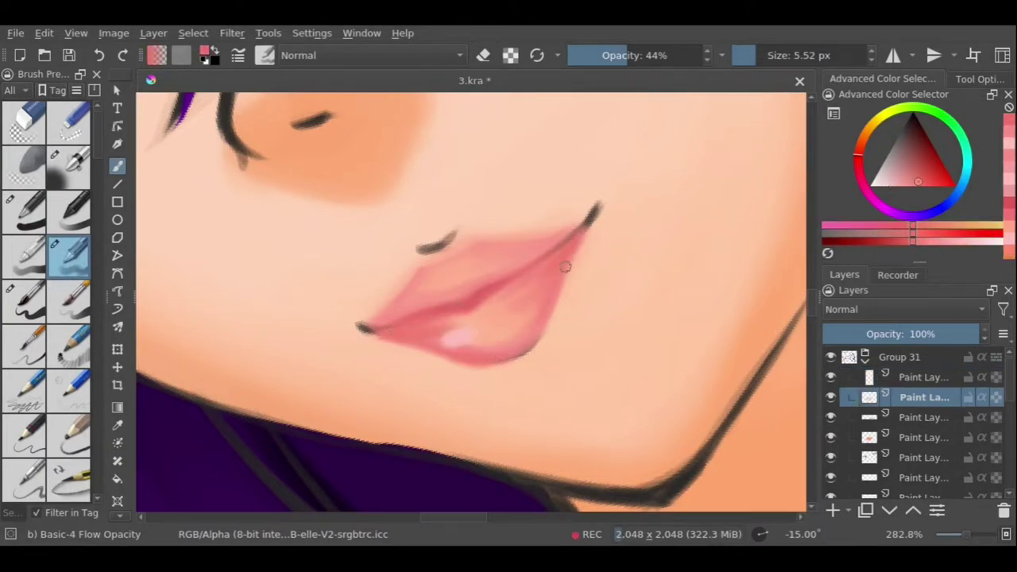
drag(461, 317, 504, 339)
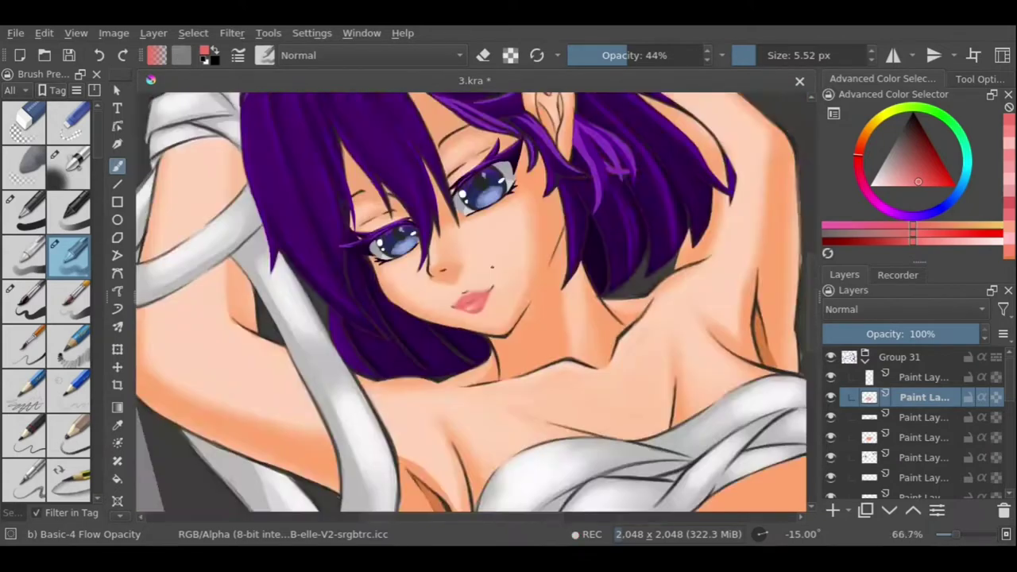
key(minus)
key(minus)
Select the lip layer above and nudge its opacity slider to lighten the lips.
key(slash)
click(922, 377)
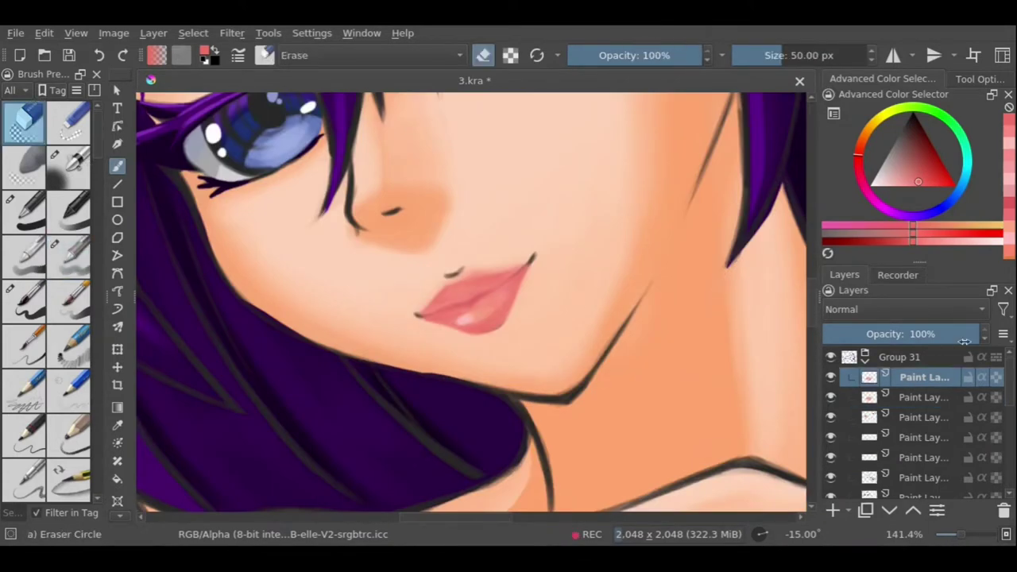
mouse_move(977, 333)
mouse_down()
mouse_move(912, 334)
mouse_move(985, 334)
mouse_up()
key(slash)
key(plus)
key(plus)
key(plus)
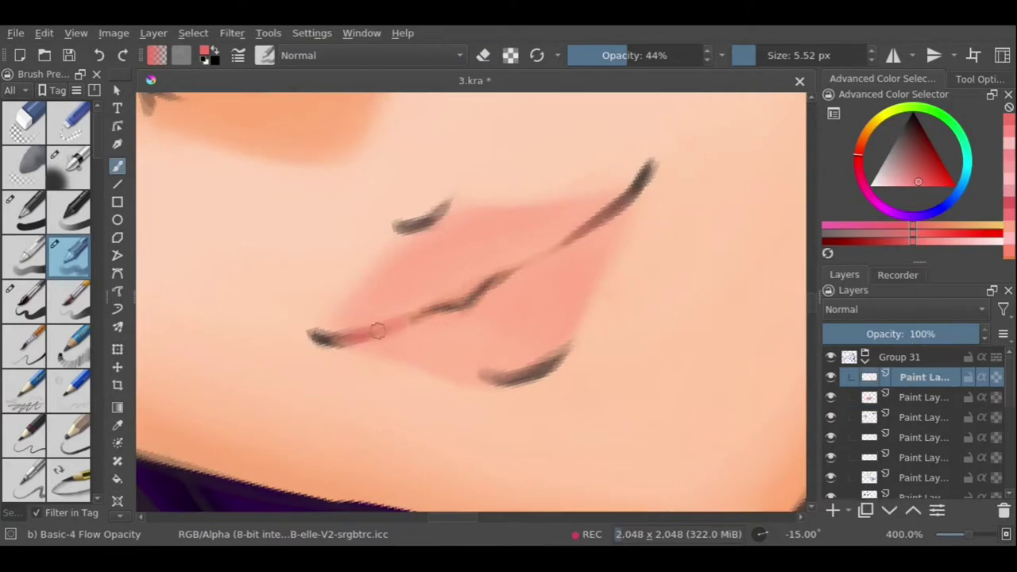
Repaint the lip line in saturated red, darkening its centre.
mouse_move(357, 334)
mouse_down()
mouse_move(508, 279)
mouse_move(626, 210)
mouse_up()
click(925, 172)
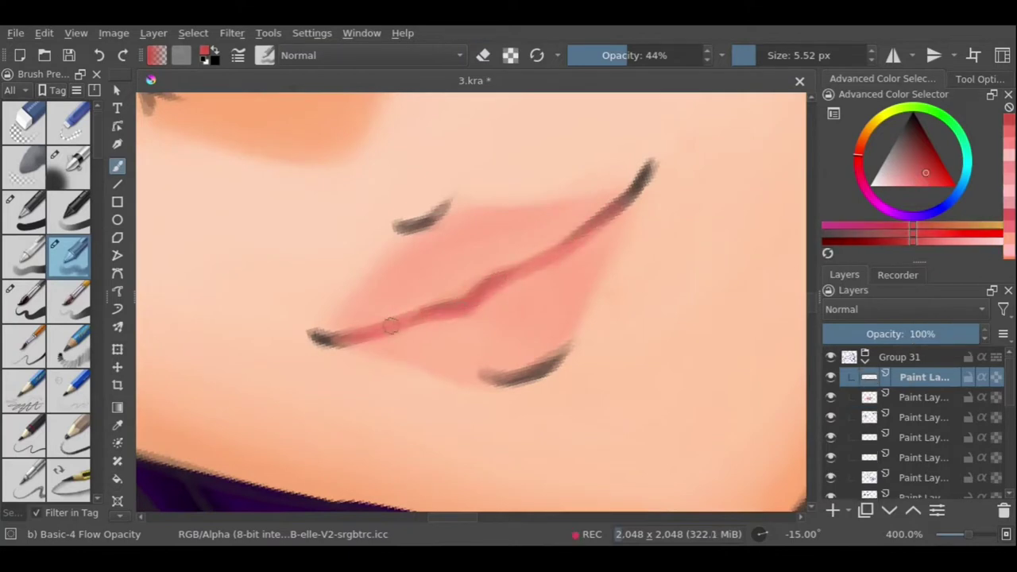
mouse_move(317, 337)
mouse_down()
mouse_move(498, 286)
mouse_move(628, 208)
mouse_up()
key(k)
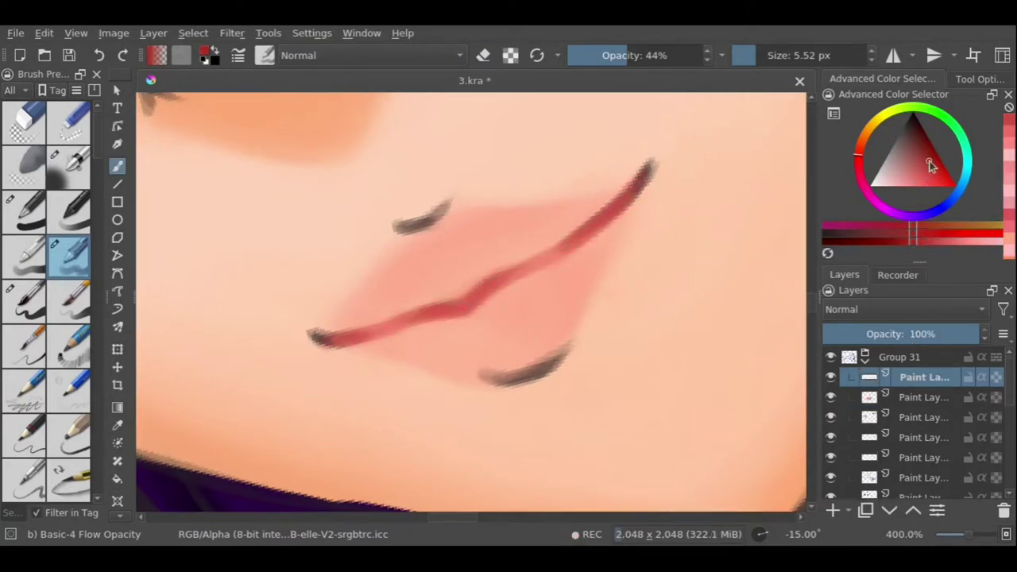
drag(429, 314, 473, 304)
key(minus)
key(minus)
key(minus)
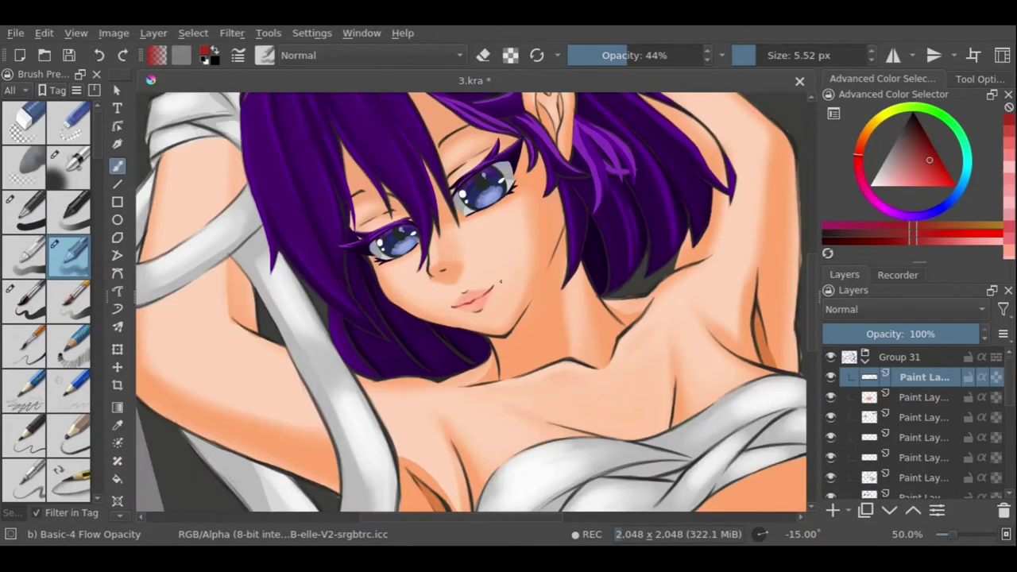
key(minus)
key(5)
key(2)
key(Page_Down)
key(e)
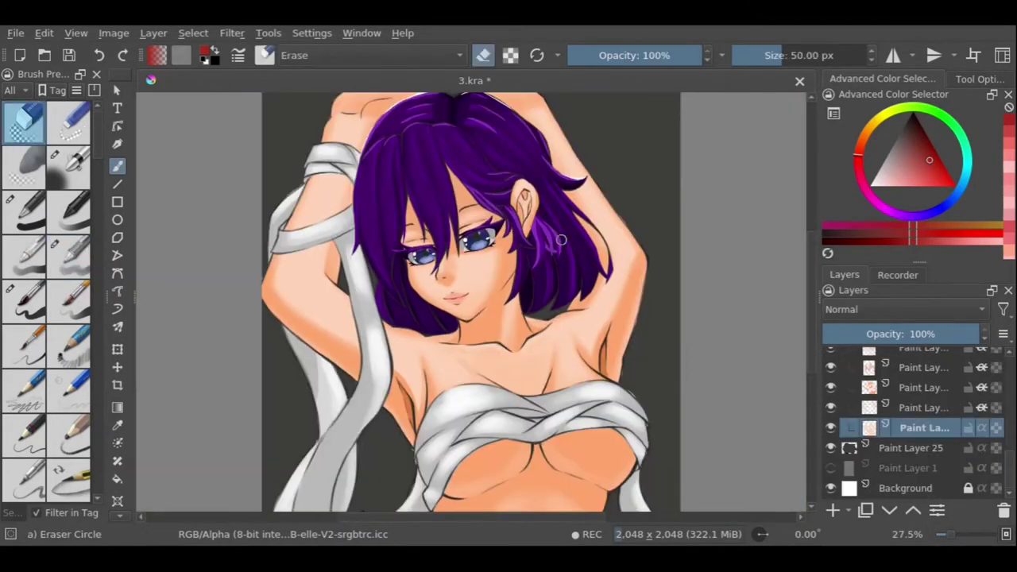
key(Page_Down)
key(e)
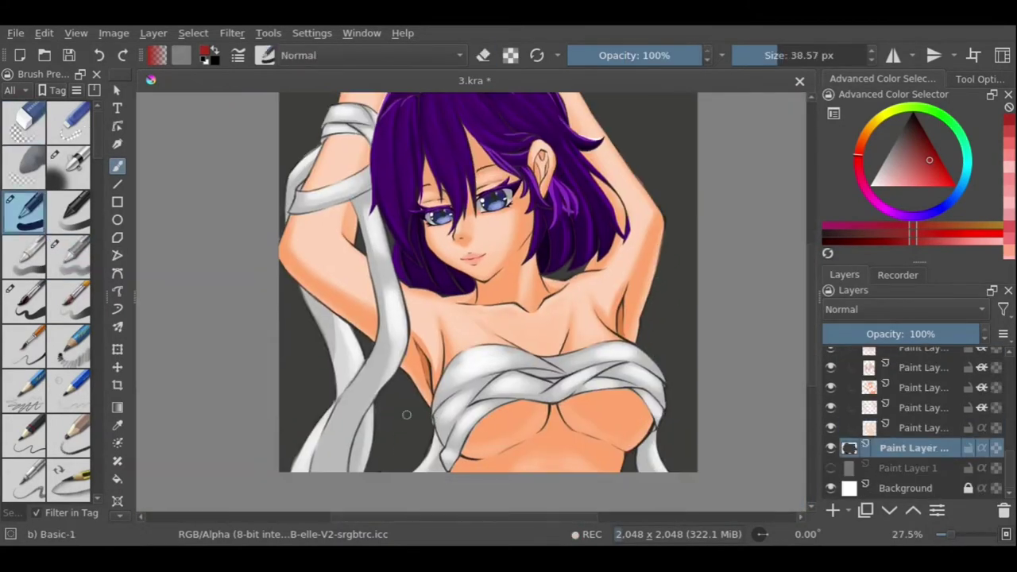
key(d)
key(minus)
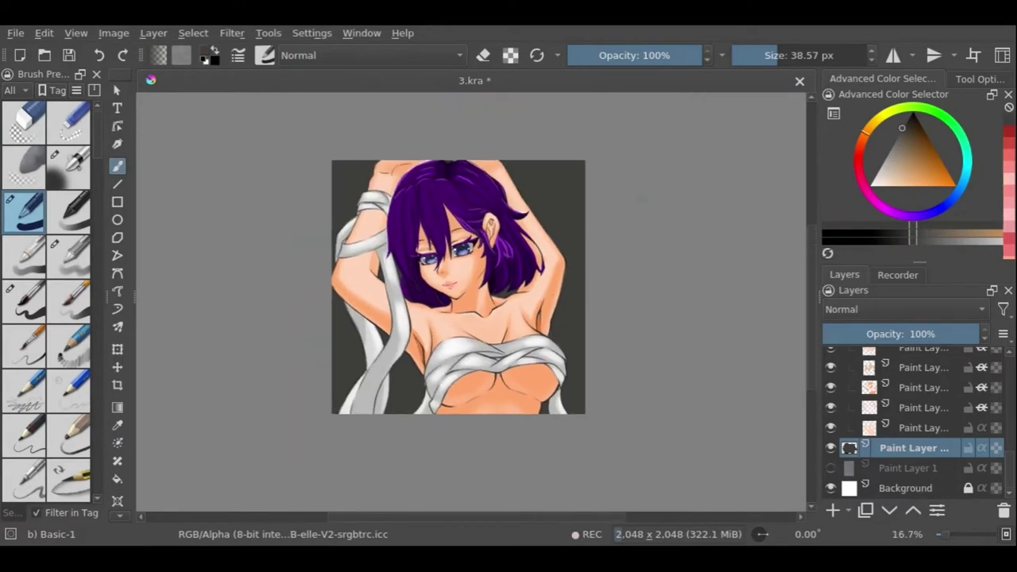
scroll(441, 265, up, 2)
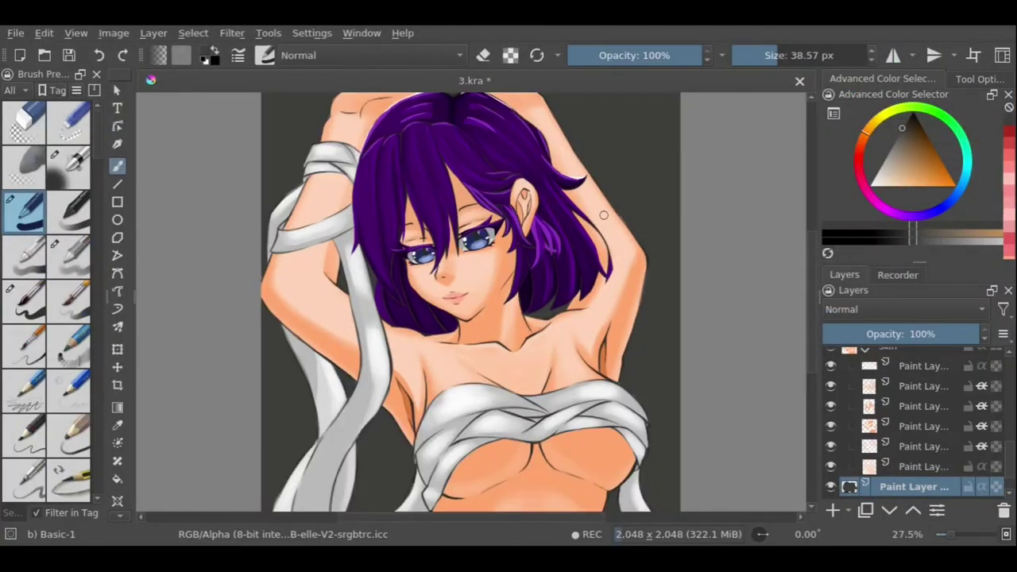